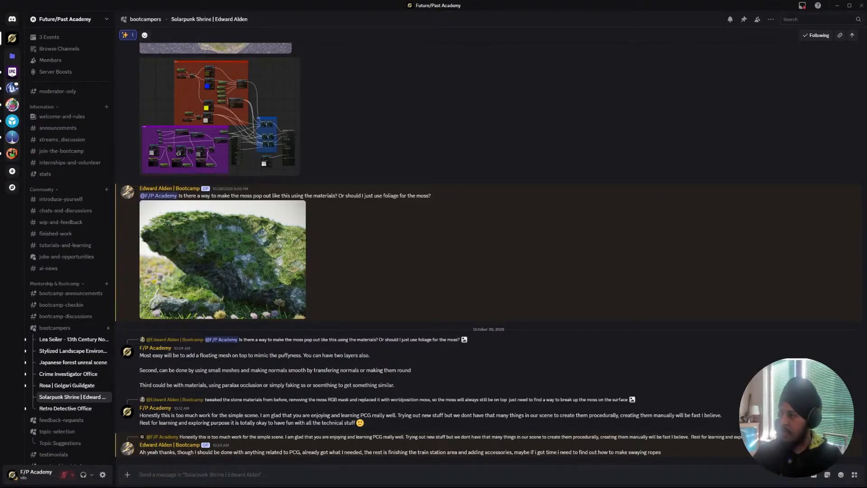
- Switch to Blender and dismiss the splash screen
{"action": "key", "text": "alt+Tab"}
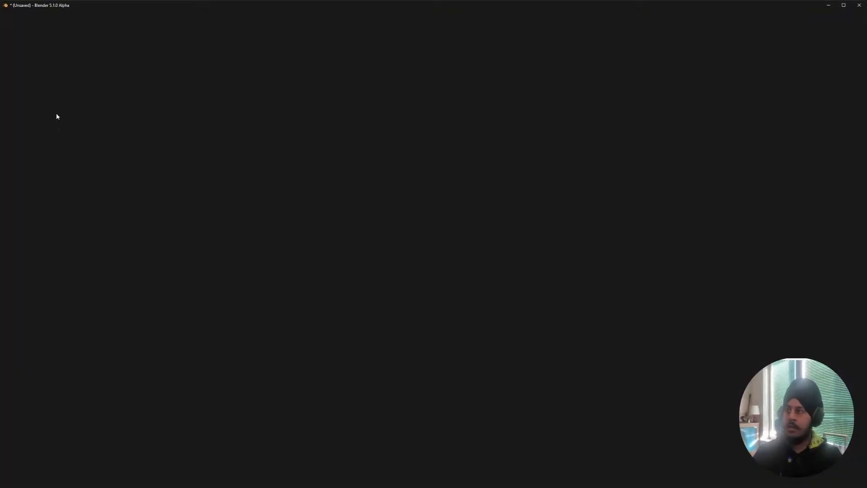
{"action": "key", "text": "alt+Tab"}
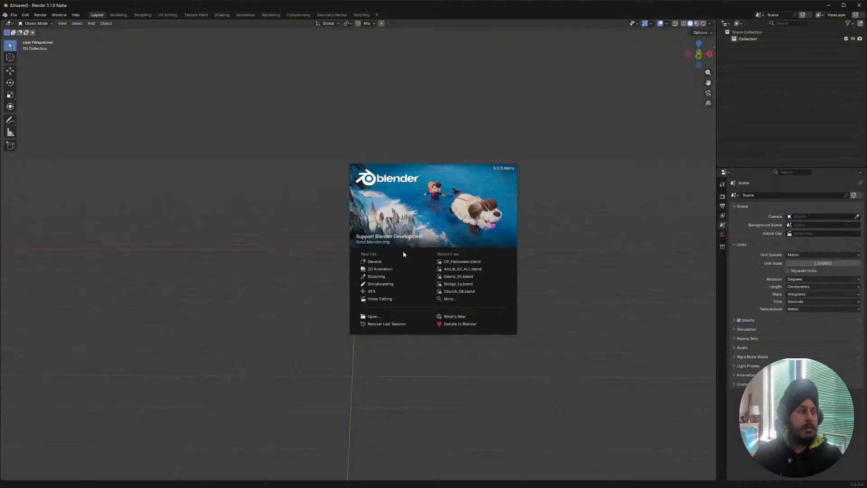
{"action": "left_click", "coordinate": [570, 187]}
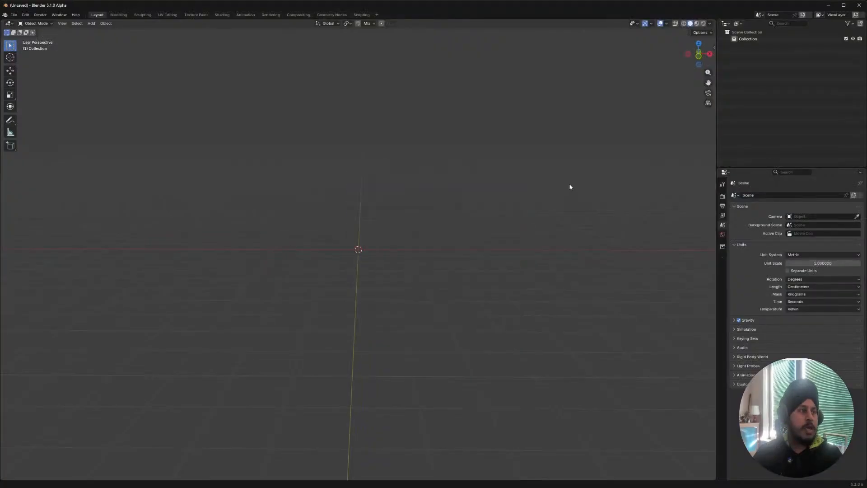
- Add an ico sphere at the origin and increase its subdivisions
{"action": "middle_click_drag", "start_coordinate": [372, 230], "coordinate": [365, 260]}
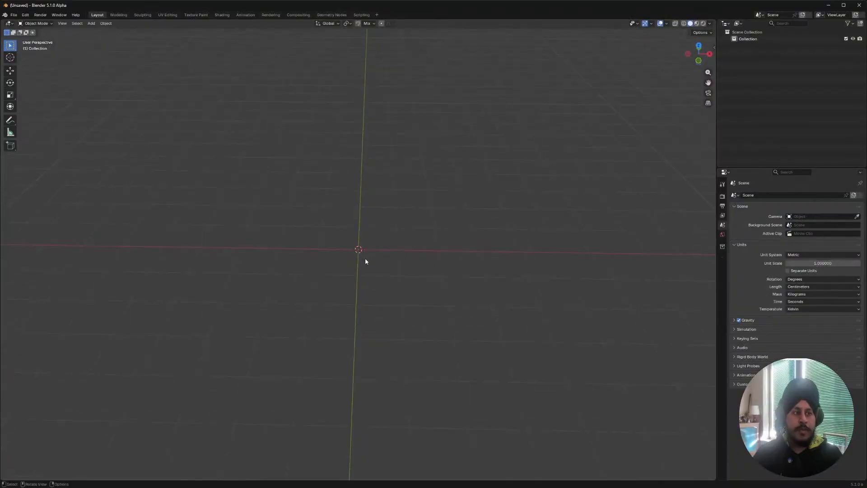
{"action": "key", "text": "shift+a"}
{"action": "mouse_move", "coordinate": [359, 266]}
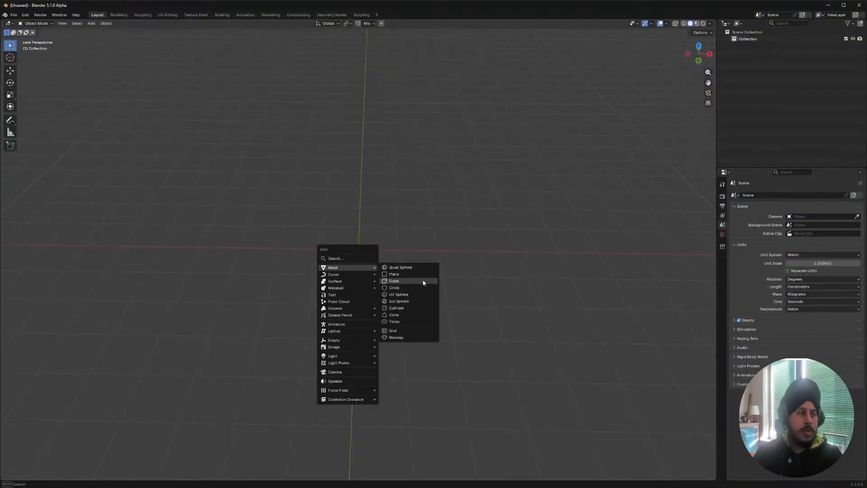
{"action": "left_click", "coordinate": [409, 301]}
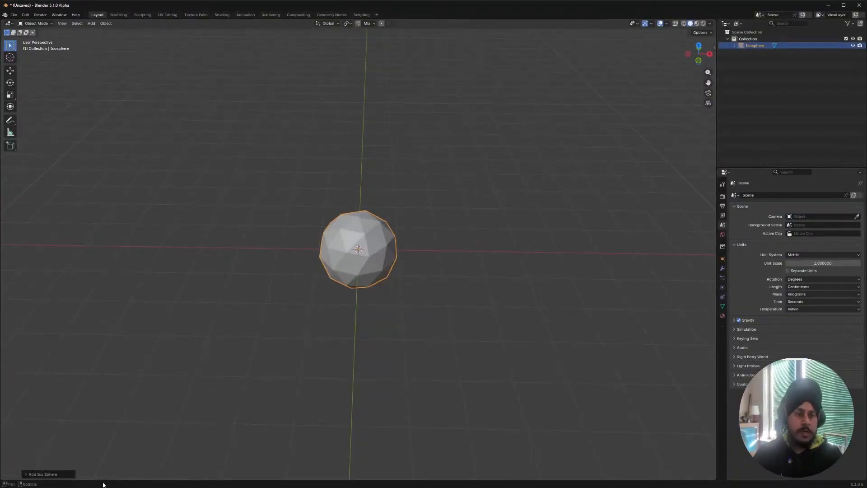
{"action": "left_click", "coordinate": [43, 474]}
{"action": "left_click", "coordinate": [110, 408]}
- Shade the ico sphere smooth
{"action": "middle_click_drag", "start_coordinate": [355, 325], "coordinate": [377, 250]}
{"action": "right_click", "coordinate": [362, 257]}
{"action": "left_click", "coordinate": [362, 258]}
- Put the ico sphere in Sculpt Mode and choose the Grab brush with a size of 269 px
{"action": "key", "text": "Tab"}
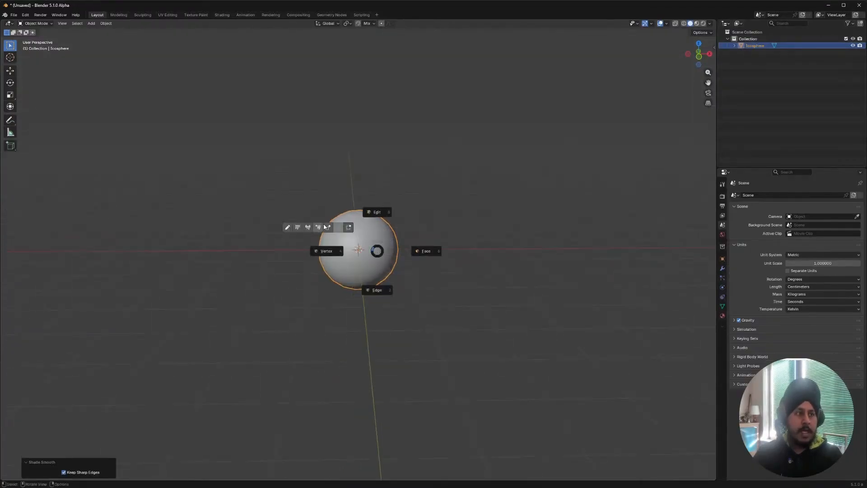
{"action": "left_click", "coordinate": [328, 228]}
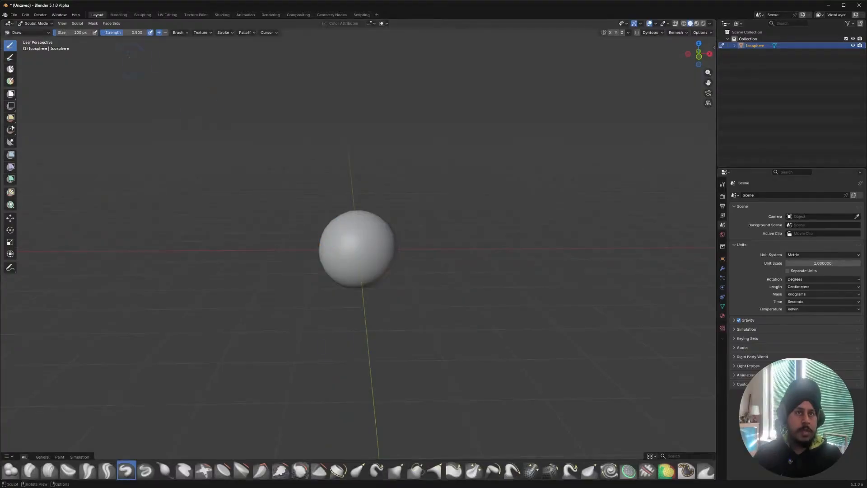
{"action": "left_click", "coordinate": [356, 471]}
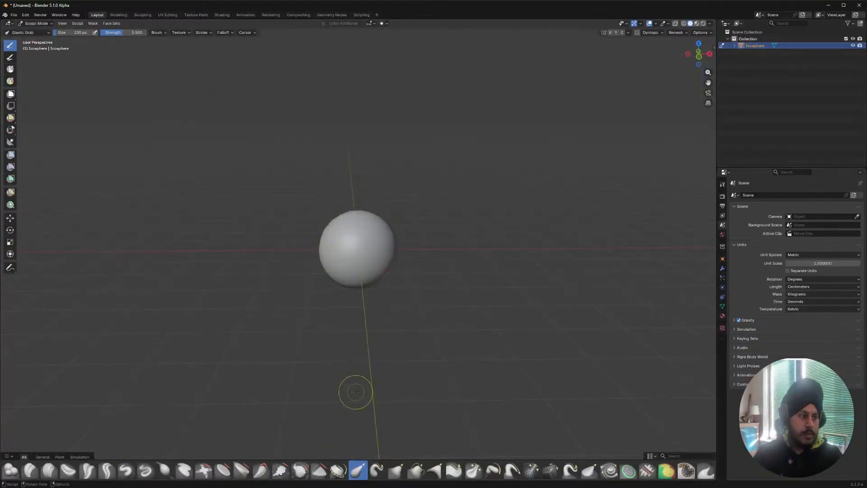
{"action": "left_click", "coordinate": [395, 471]}
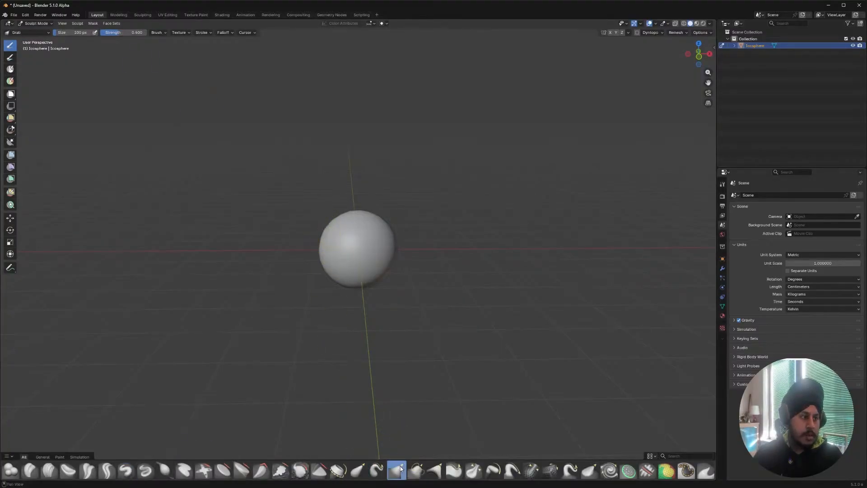
{"action": "right_click", "coordinate": [328, 231]}
{"action": "left_click_drag", "start_coordinate": [274, 228], "coordinate": [294, 234]}
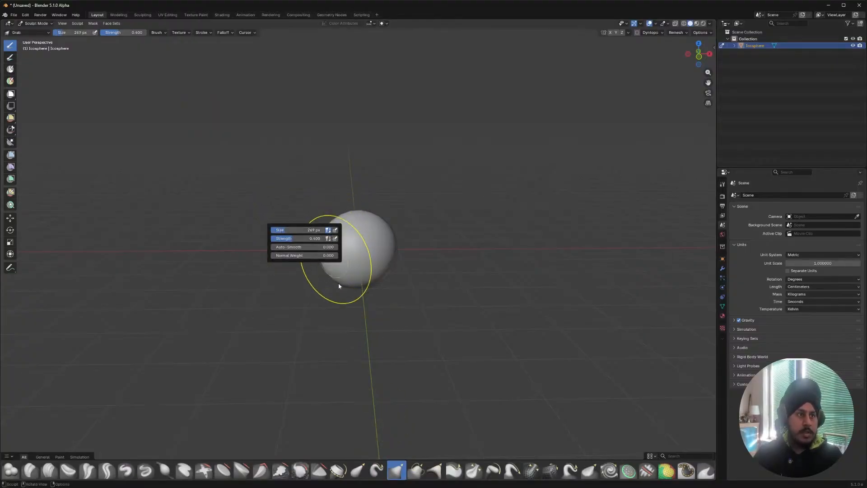
- Pull the sphere's sides and lower corners with the Grab brush into an irregular rock shape, and return to Object Mode
{"action": "left_click_drag", "start_coordinate": [316, 261], "coordinate": [281, 275]}
{"action": "left_click_drag", "start_coordinate": [389, 249], "coordinate": [409, 255]}
{"action": "mouse_move", "coordinate": [364, 231]}
{"action": "middle_mouse_down"}
{"action": "mouse_move", "coordinate": [364, 269]}
{"action": "mouse_move", "coordinate": [340, 277]}
{"action": "mouse_move", "coordinate": [314, 251]}
{"action": "middle_mouse_up"}
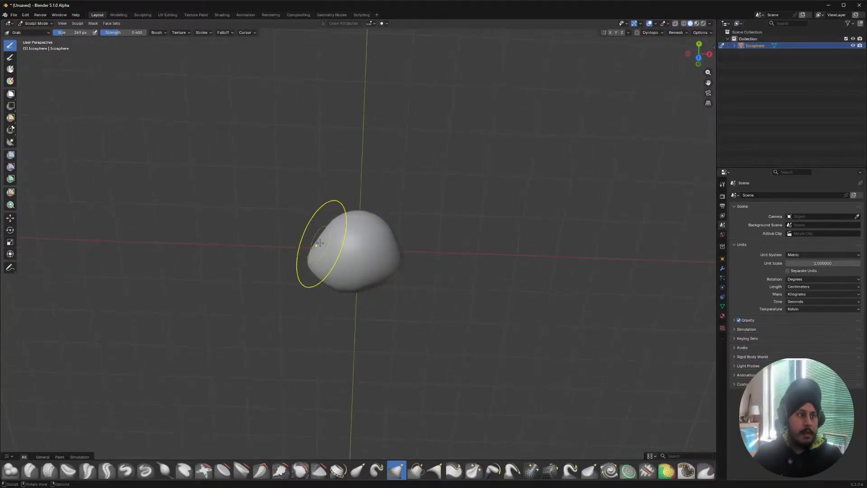
{"action": "middle_click_drag", "start_coordinate": [368, 223], "coordinate": [432, 124]}
{"action": "mouse_move", "coordinate": [325, 273]}
{"action": "left_mouse_down"}
{"action": "mouse_move", "coordinate": [310, 309]}
{"action": "mouse_move", "coordinate": [301, 292]}
{"action": "left_mouse_up"}
{"action": "middle_click_drag", "start_coordinate": [367, 269], "coordinate": [378, 332]}
{"action": "mouse_move", "coordinate": [389, 255]}
{"action": "left_mouse_down"}
{"action": "mouse_move", "coordinate": [383, 280]}
{"action": "mouse_move", "coordinate": [393, 289]}
{"action": "left_mouse_up"}
{"action": "middle_click_drag", "start_coordinate": [393, 230], "coordinate": [379, 266]}
{"action": "left_click_drag", "start_coordinate": [384, 241], "coordinate": [421, 239]}
{"action": "mouse_move", "coordinate": [421, 239]}
{"action": "middle_mouse_down"}
{"action": "mouse_move", "coordinate": [523, 167]}
{"action": "mouse_move", "coordinate": [355, 185]}
{"action": "mouse_move", "coordinate": [338, 158]}
{"action": "middle_mouse_up"}
{"action": "left_click_drag", "start_coordinate": [375, 248], "coordinate": [386, 261]}
{"action": "middle_click_drag", "start_coordinate": [304, 255], "coordinate": [413, 267]}
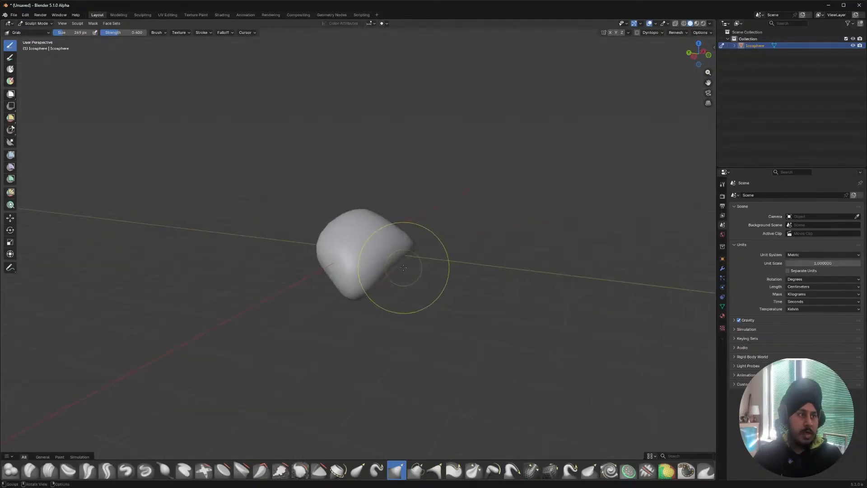
{"action": "left_click_drag", "start_coordinate": [403, 267], "coordinate": [392, 296]}
{"action": "mouse_move", "coordinate": [391, 298]}
{"action": "middle_mouse_down"}
{"action": "mouse_move", "coordinate": [418, 283]}
{"action": "mouse_move", "coordinate": [408, 261]}
{"action": "mouse_move", "coordinate": [273, 223]}
{"action": "mouse_move", "coordinate": [294, 276]}
{"action": "middle_mouse_up"}
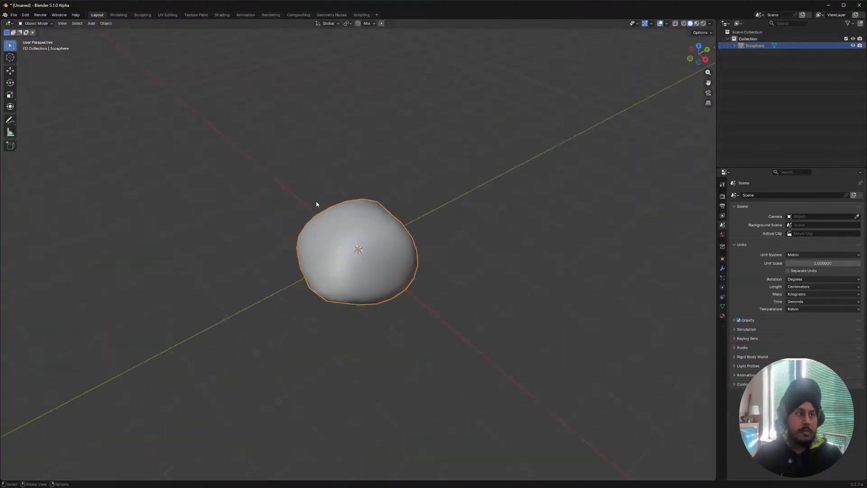
- In Edit Mode, select a vertex on top of the rock and grow the selection five times down over its upper part
{"action": "middle_click_drag", "start_coordinate": [316, 205], "coordinate": [345, 257]}
{"action": "key", "text": "Tab"}
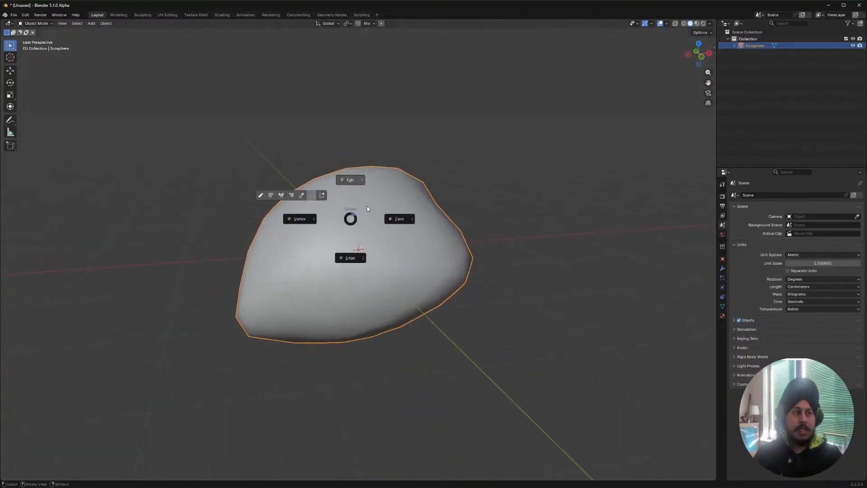
{"action": "left_click", "coordinate": [367, 209]}
{"action": "middle_click_drag", "start_coordinate": [367, 209], "coordinate": [346, 267]}
{"action": "key", "text": "alt+a"}
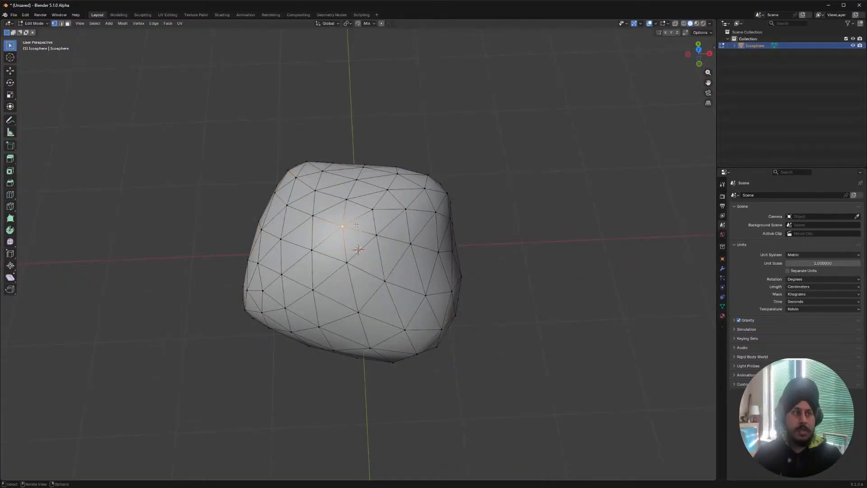
{"action": "left_click", "coordinate": [343, 226]}
{"action": "key", "text": "ctrl+KP_Add"}
{"action": "key", "text": "ctrl+KP_Add"}
{"action": "key", "text": "ctrl+KP_Add"}
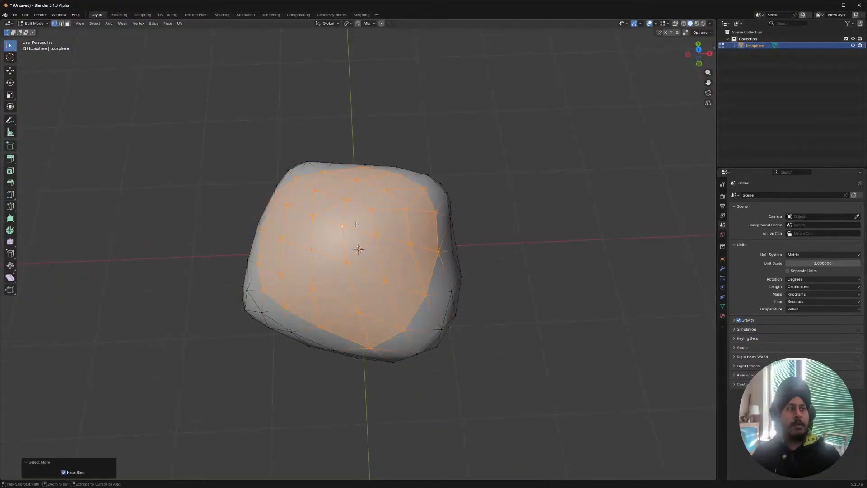
{"action": "middle_click_drag", "start_coordinate": [356, 225], "coordinate": [317, 249]}
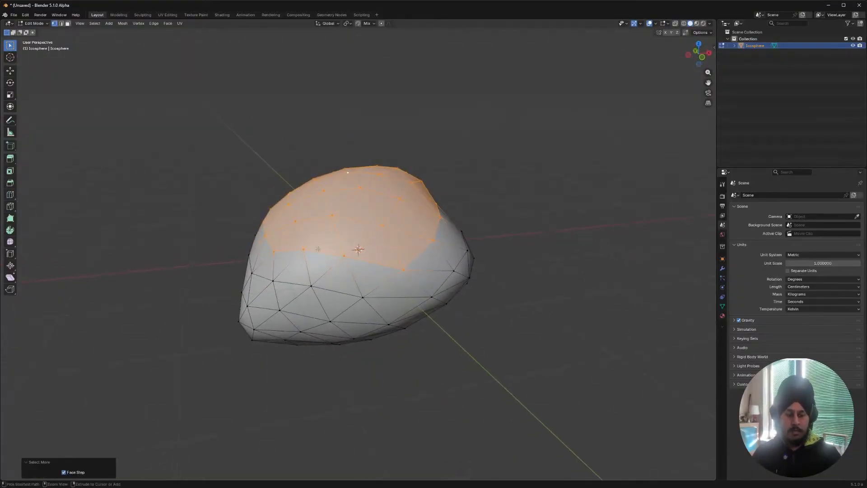
{"action": "key", "text": "ctrl+KP_Add"}
{"action": "key", "text": "ctrl+KP_Add"}
{"action": "middle_click_drag", "start_coordinate": [467, 225], "coordinate": [698, 313]}
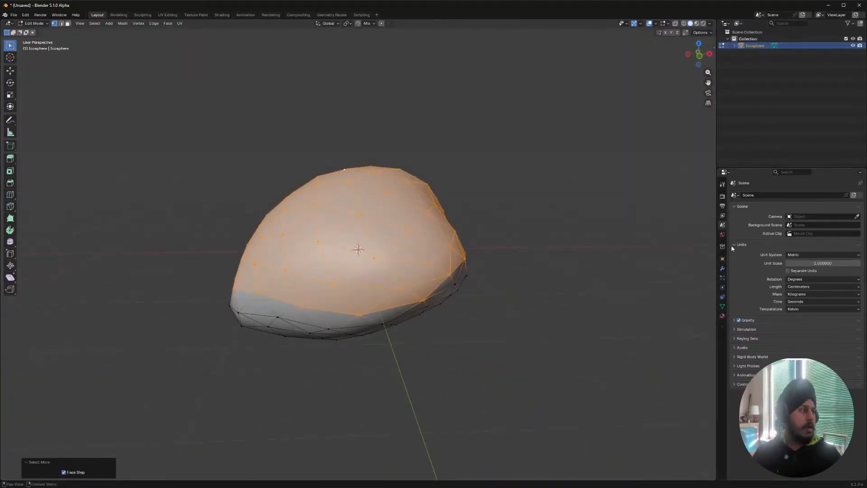
{"action": "middle_click_drag", "start_coordinate": [323, 221], "coordinate": [721, 357]}
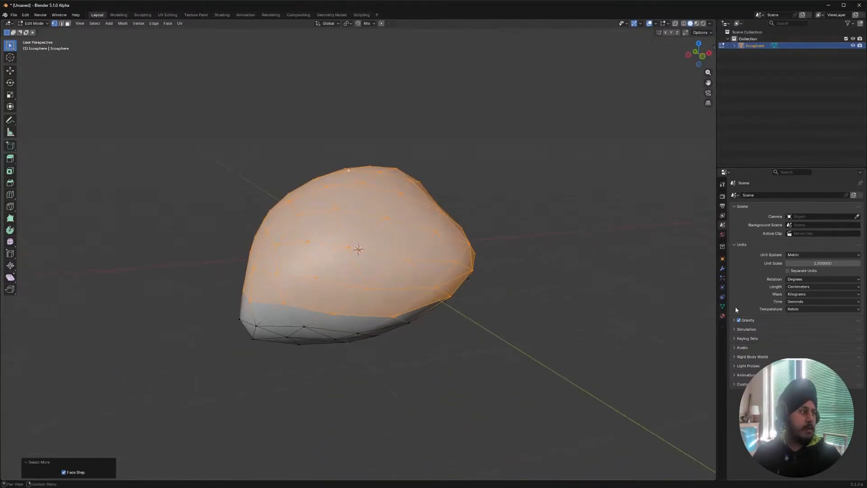
{"action": "left_click", "coordinate": [722, 306]}
{"action": "middle_click_drag", "start_coordinate": [452, 217], "coordinate": [353, 200]}
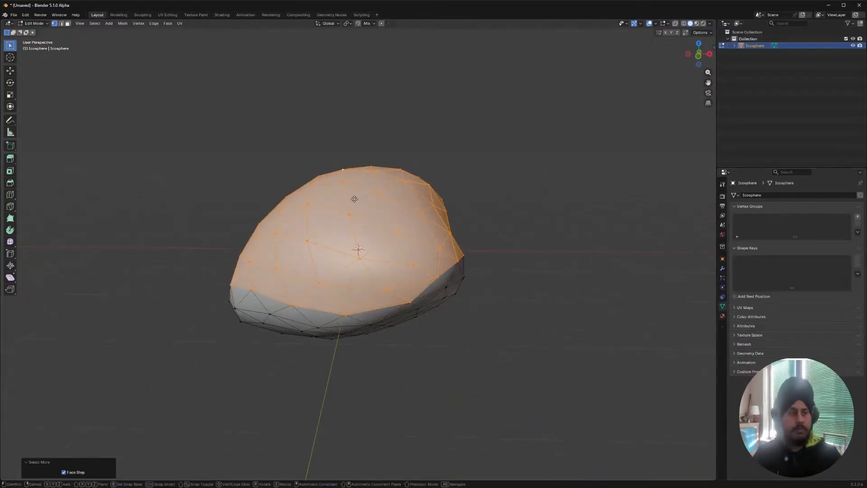
- Duplicate the selected faces in place, separate them into their own object and return to Object Mode
{"action": "key", "text": "shift+d"}
{"action": "right_click", "coordinate": [366, 186]}
{"action": "key", "text": "p"}
{"action": "left_click", "coordinate": [419, 215]}
{"action": "key", "text": "Tab"}
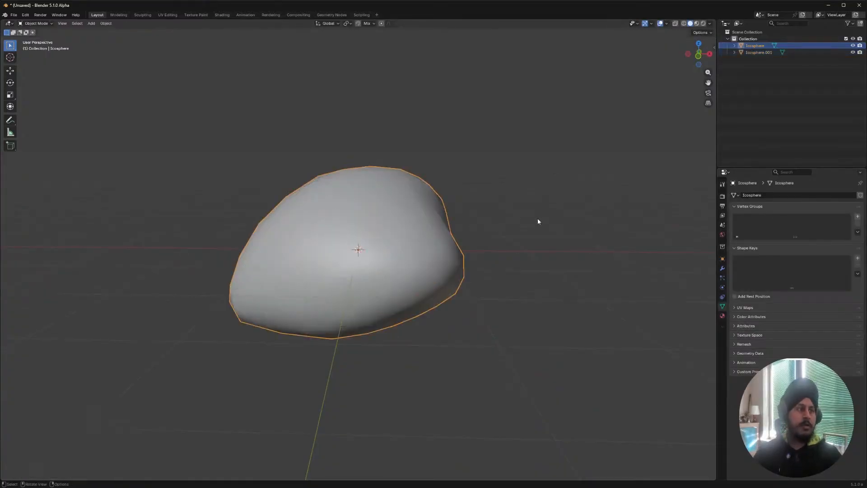
- Add a Displace modifier to the separated cap object and set its strength to 0.01
{"action": "left_click", "coordinate": [762, 52]}
{"action": "middle_click_drag", "start_coordinate": [530, 188], "coordinate": [381, 231]}
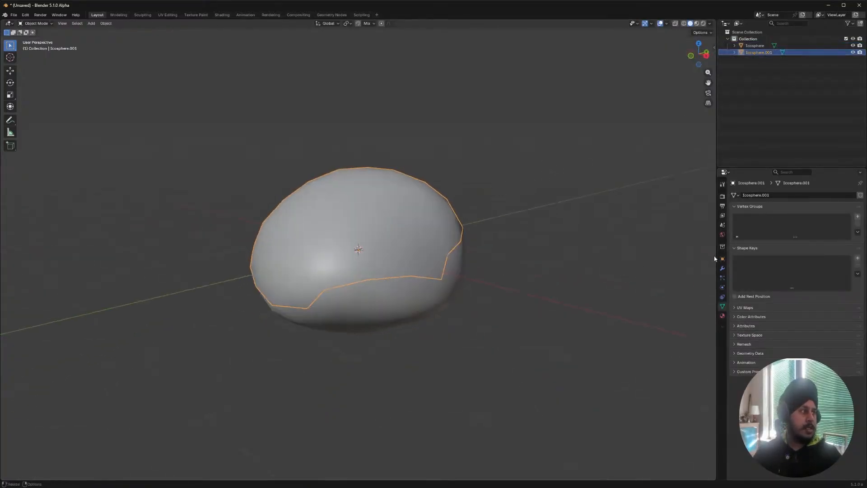
{"action": "left_click", "coordinate": [724, 268]}
{"action": "left_click", "coordinate": [753, 196]}
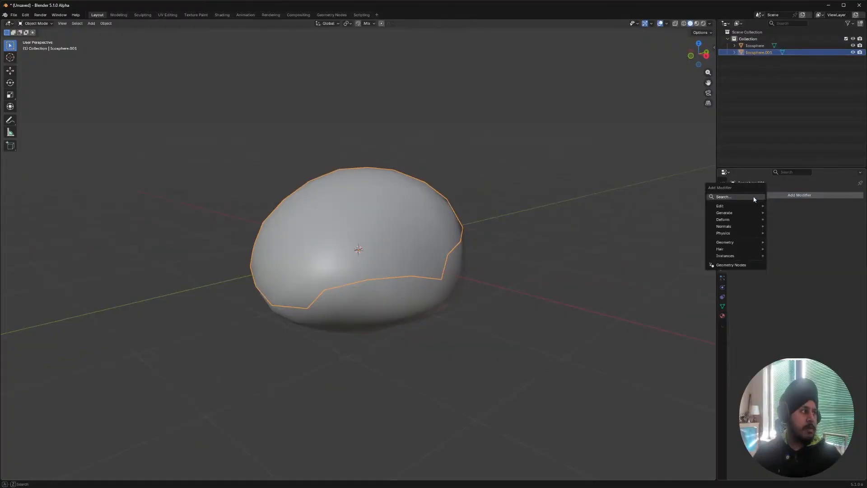
{"action": "type", "text": "d"}
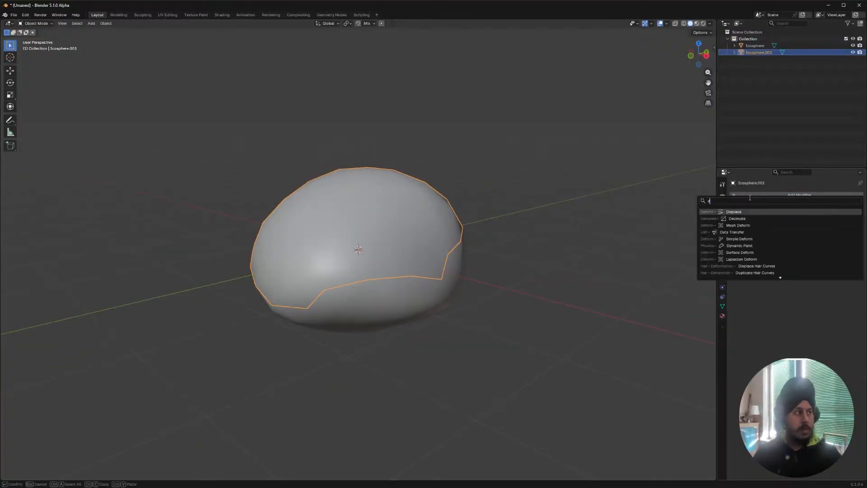
{"action": "left_click", "coordinate": [736, 211]}
{"action": "left_click", "coordinate": [817, 249]}
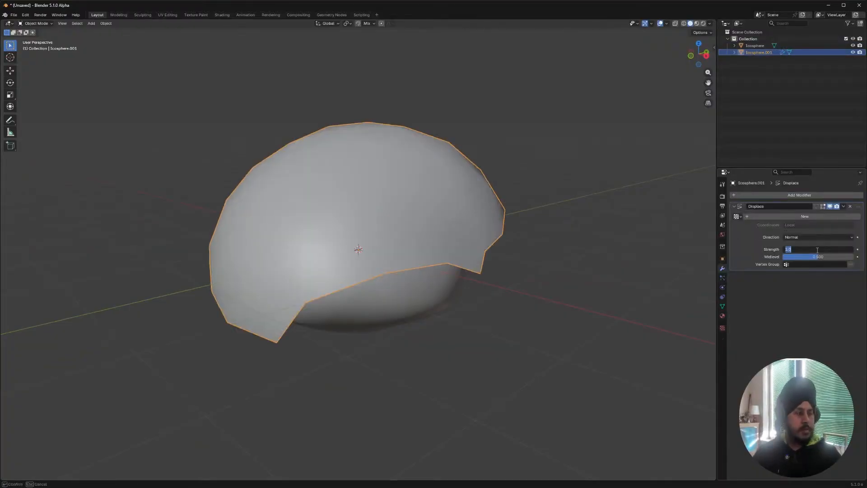
{"action": "type", "text": ".01"}
{"action": "key", "text": "Return"}
- Set the cap's Displace strength to 0.05
{"action": "middle_click_drag", "start_coordinate": [460, 161], "coordinate": [343, 205]}
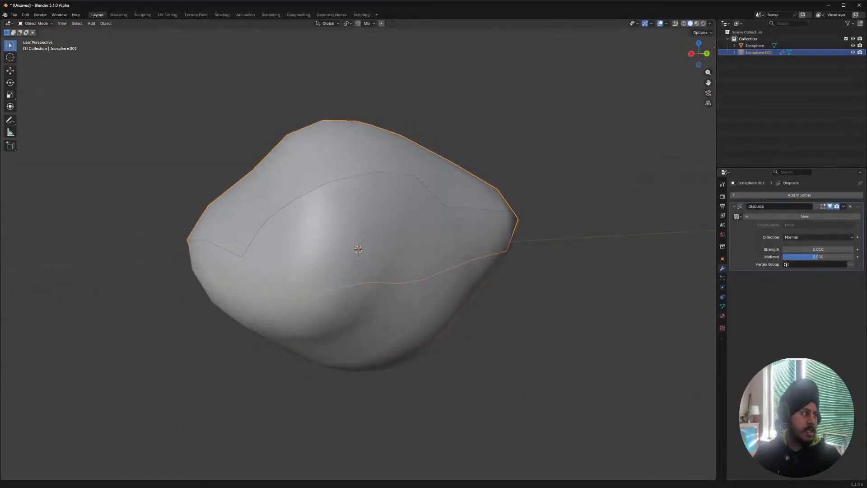
{"action": "left_click", "coordinate": [844, 249]}
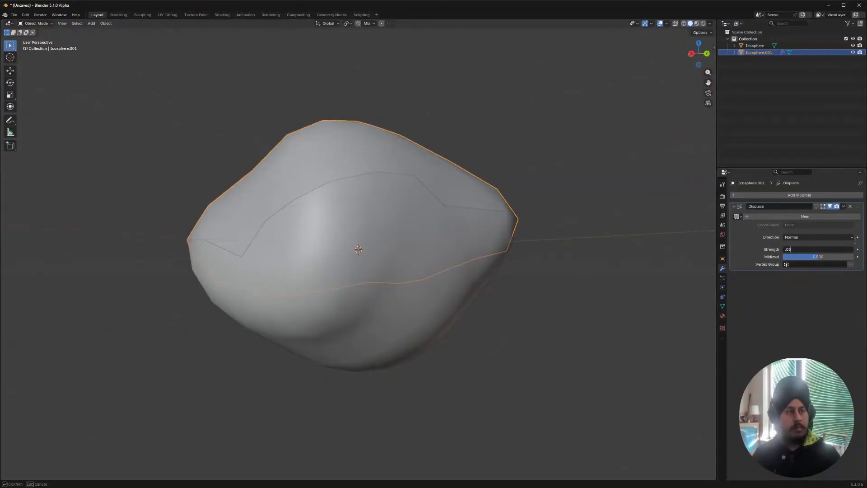
{"action": "key", "text": "Return"}
{"action": "middle_click_drag", "start_coordinate": [436, 187], "coordinate": [370, 238]}
{"action": "key", "text": "Tab"}
{"action": "key", "text": "Tab"}
{"action": "left_click", "coordinate": [478, 128]}
{"action": "scroll", "coordinate": [470, 140], "scroll_direction": "down", "scroll_amount": 3}
- Switch to the Shading workspace and give the cap a new material with a light green base color
{"action": "left_click", "coordinate": [386, 230]}
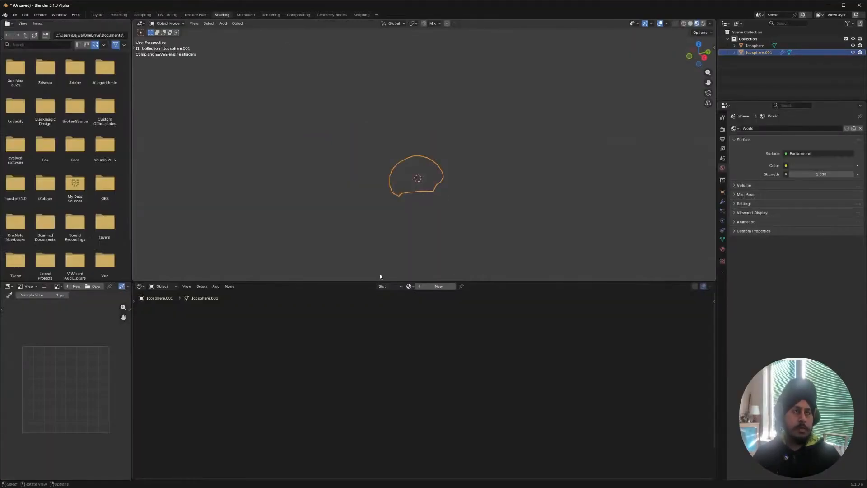
{"action": "scroll", "coordinate": [448, 203], "scroll_direction": "up", "scroll_amount": 7}
{"action": "middle_click_drag", "start_coordinate": [448, 202], "coordinate": [473, 212]}
{"action": "middle_click_drag", "start_coordinate": [461, 221], "coordinate": [469, 138], "text": "shift"}
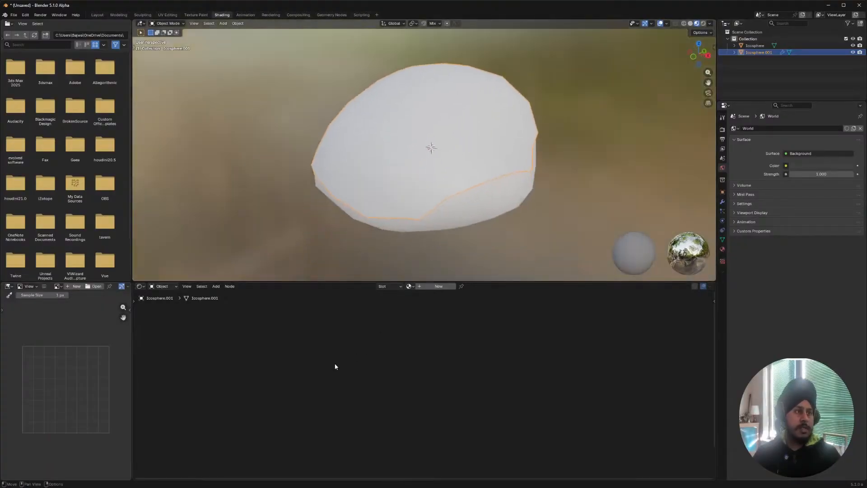
{"action": "left_click", "coordinate": [431, 286]}
{"action": "left_click", "coordinate": [409, 371]}
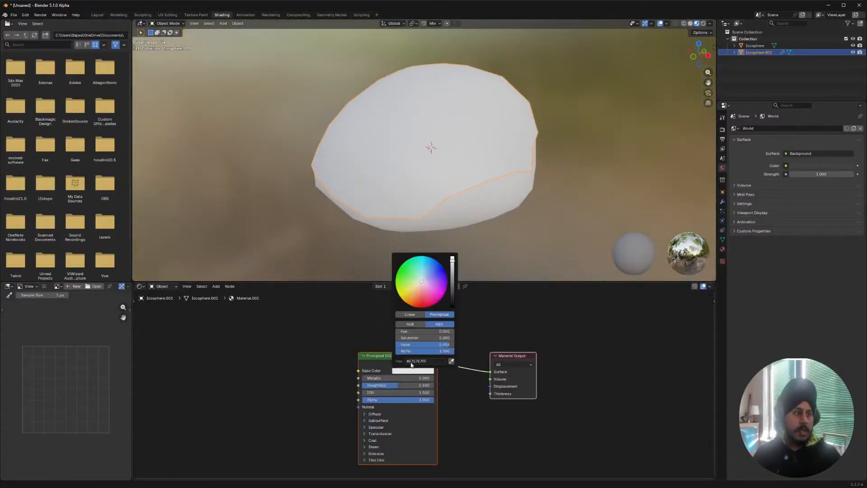
{"action": "left_click_drag", "start_coordinate": [423, 291], "coordinate": [407, 269]}
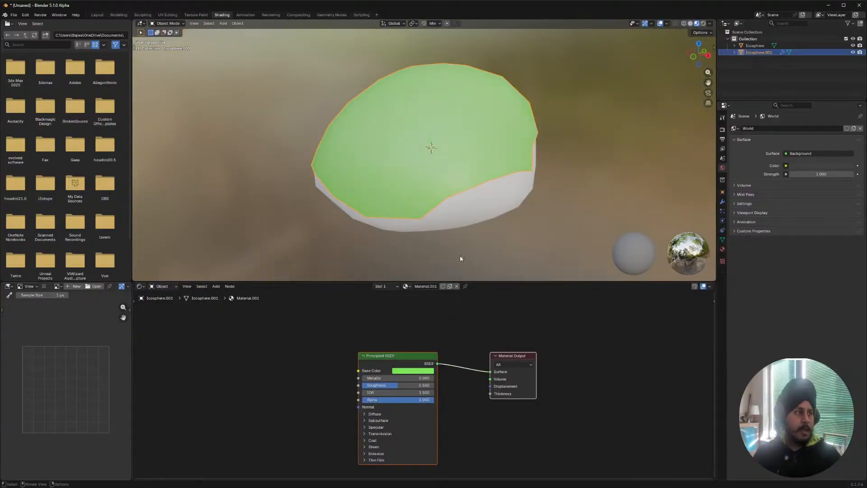
- Give the base rock a new material with a darkened brown base color
{"action": "left_click", "coordinate": [471, 213]}
{"action": "left_click", "coordinate": [428, 286]}
{"action": "left_click", "coordinate": [402, 371]}
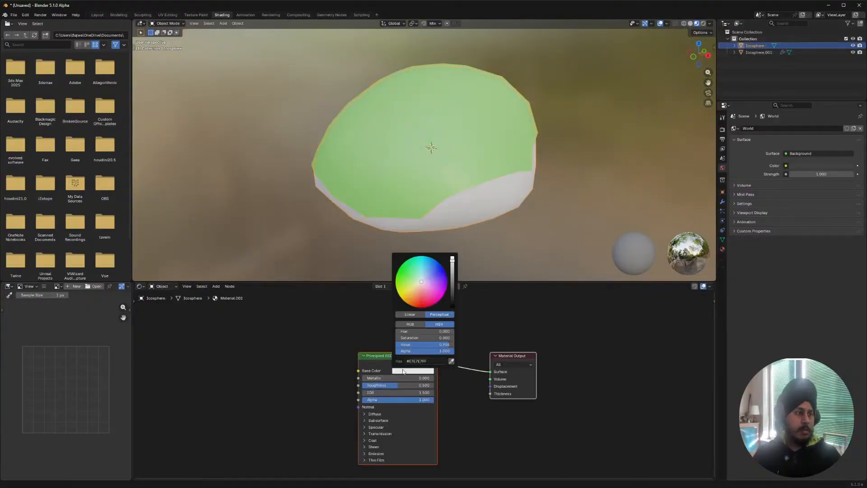
{"action": "left_click_drag", "start_coordinate": [424, 291], "coordinate": [416, 292]}
{"action": "left_click_drag", "start_coordinate": [452, 261], "coordinate": [452, 277]}
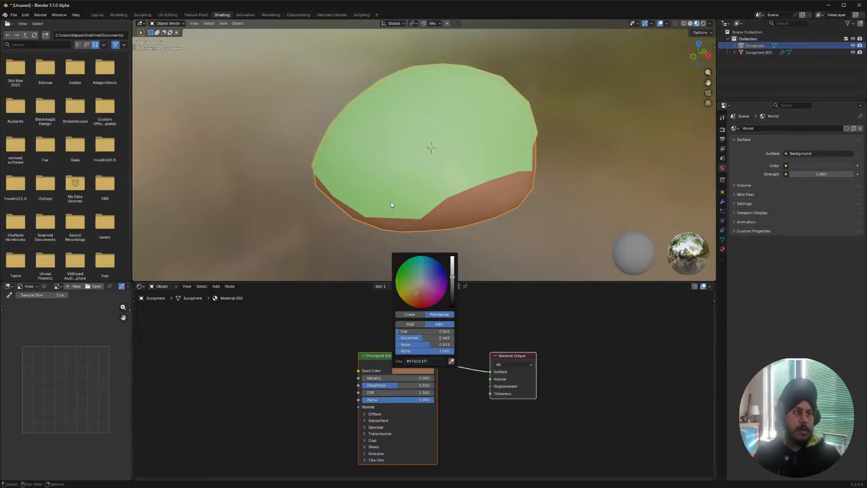
{"action": "middle_click_drag", "start_coordinate": [265, 402], "coordinate": [286, 389]}
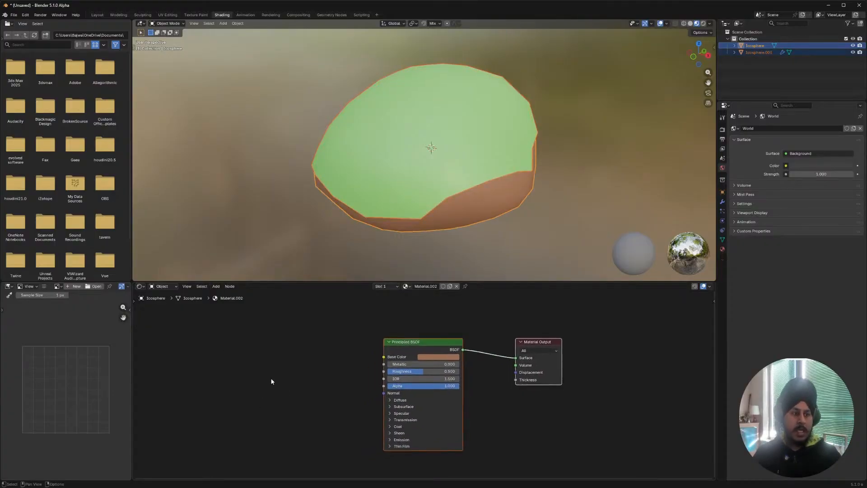
- Try driving the rock material's Alpha with the Factor output of a new Noise Texture node
{"action": "right_click", "coordinate": [270, 377]}
{"action": "mouse_move", "coordinate": [270, 381]}
{"action": "key", "text": "F3"}
{"action": "type", "text": "nois"}
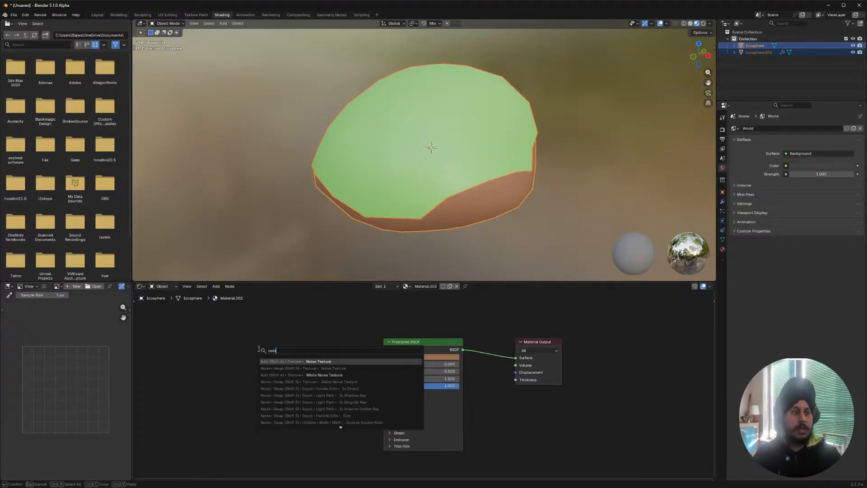
{"action": "type", "text": "e"}
{"action": "key", "text": "Return"}
{"action": "left_click", "coordinate": [238, 346]}
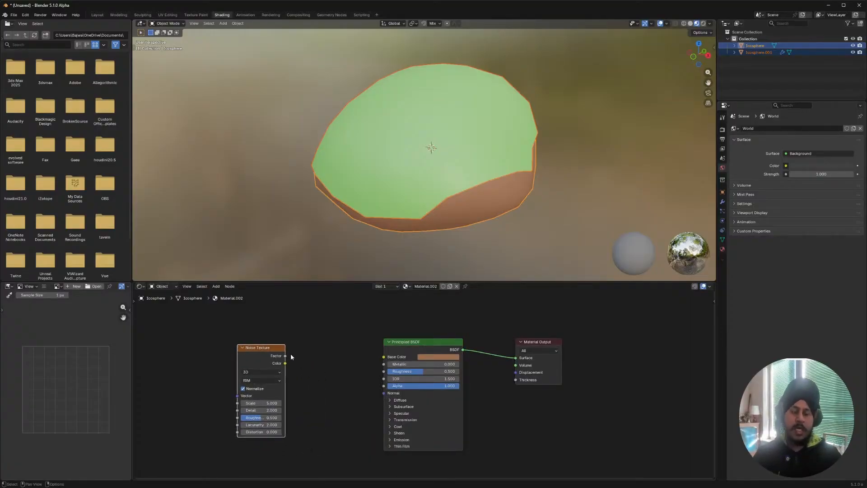
{"action": "left_click_drag", "start_coordinate": [285, 357], "coordinate": [388, 385]}
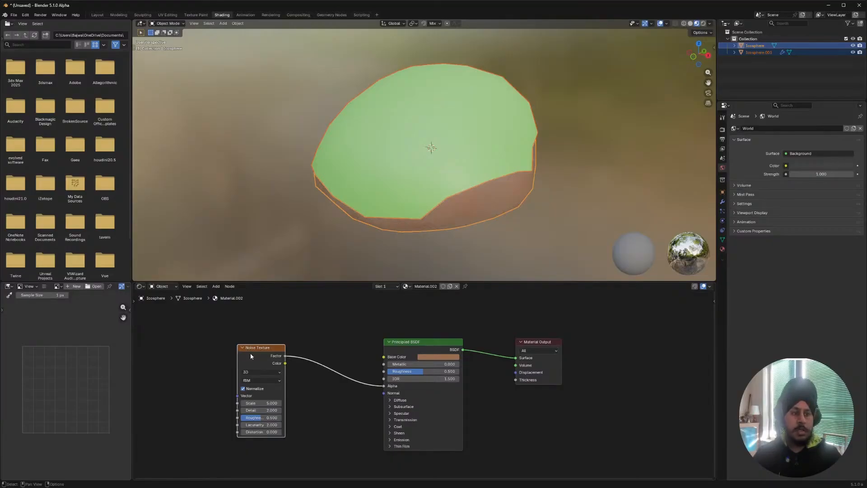
{"action": "key", "text": "ctrl+x"}
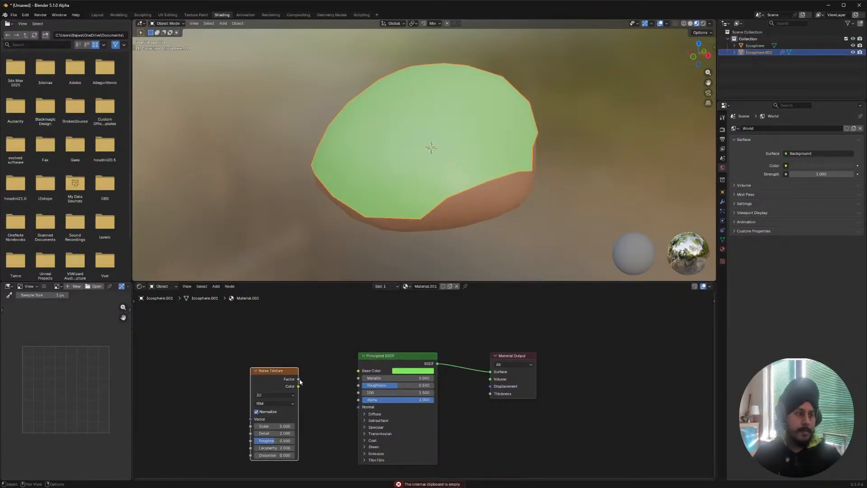
- Feed the cap material's Noise Texture Factor into Base Color, with scale 2.5 and detail 1.4, and space the node out
{"action": "left_click_drag", "start_coordinate": [299, 379], "coordinate": [358, 371]}
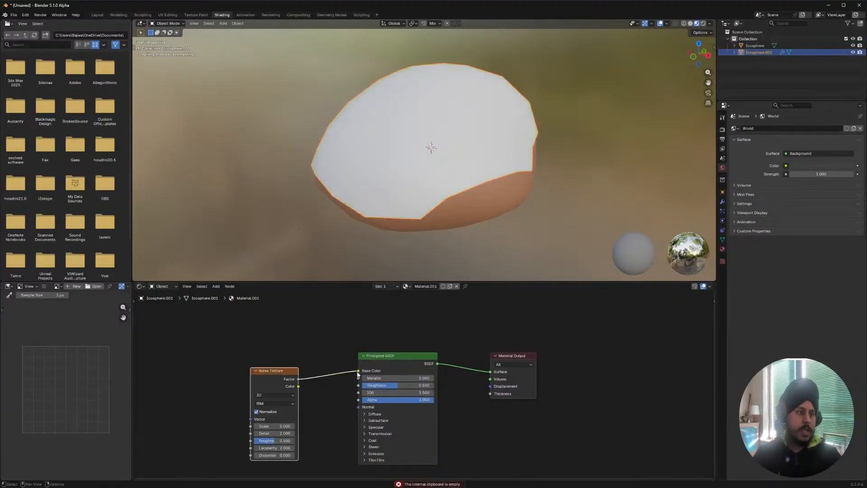
{"action": "middle_click_drag", "start_coordinate": [434, 149], "coordinate": [454, 161]}
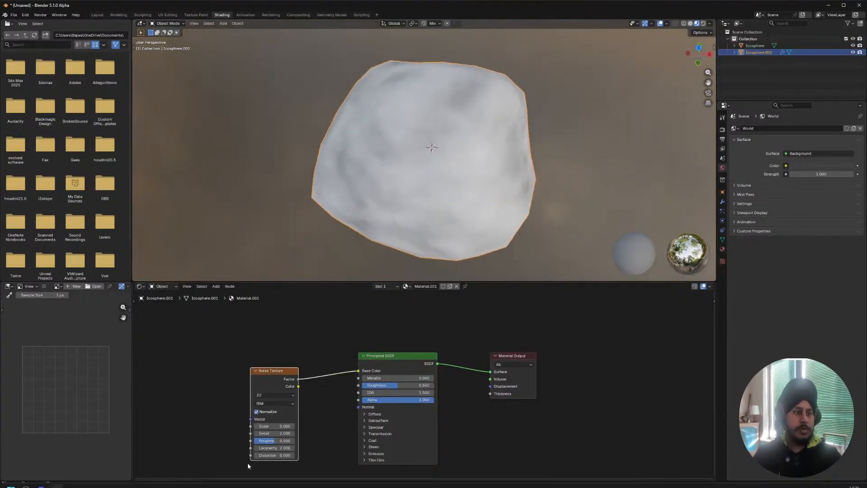
{"action": "mouse_move", "coordinate": [276, 426]}
{"action": "left_mouse_down"}
{"action": "mouse_move", "coordinate": [248, 426]}
{"action": "mouse_move", "coordinate": [275, 433]}
{"action": "mouse_move", "coordinate": [275, 422]}
{"action": "left_mouse_up"}
{"action": "left_click_drag", "start_coordinate": [278, 370], "coordinate": [225, 361]}
- Insert a Color Ramp after the Noise Texture, moving the black stop to 0.409 and the white stop inward for more contrast
{"action": "right_click", "coordinate": [271, 408]}
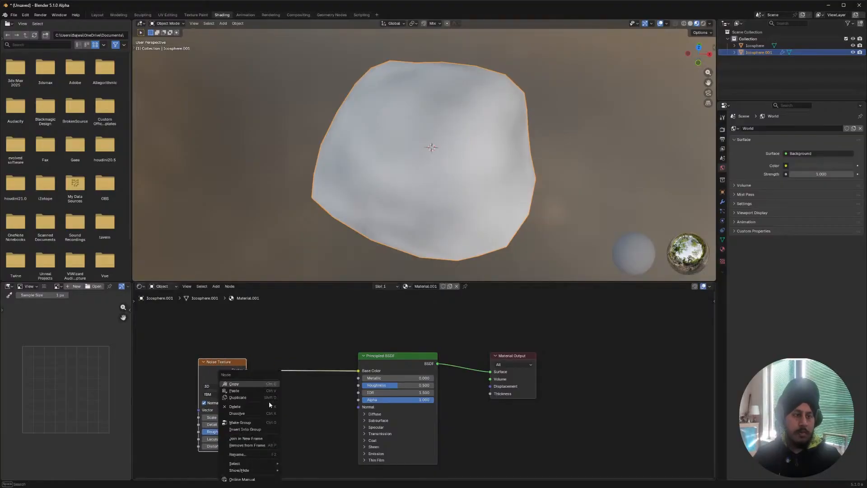
{"action": "key", "text": "F3"}
{"action": "type", "text": "color ramp"}
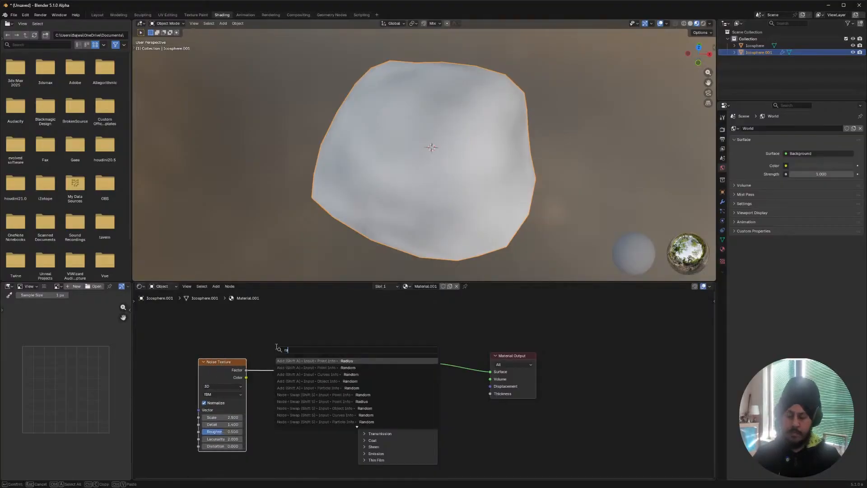
{"action": "key", "text": "Return"}
{"action": "left_click", "coordinate": [276, 361]}
{"action": "left_click_drag", "start_coordinate": [275, 361], "coordinate": [267, 361]}
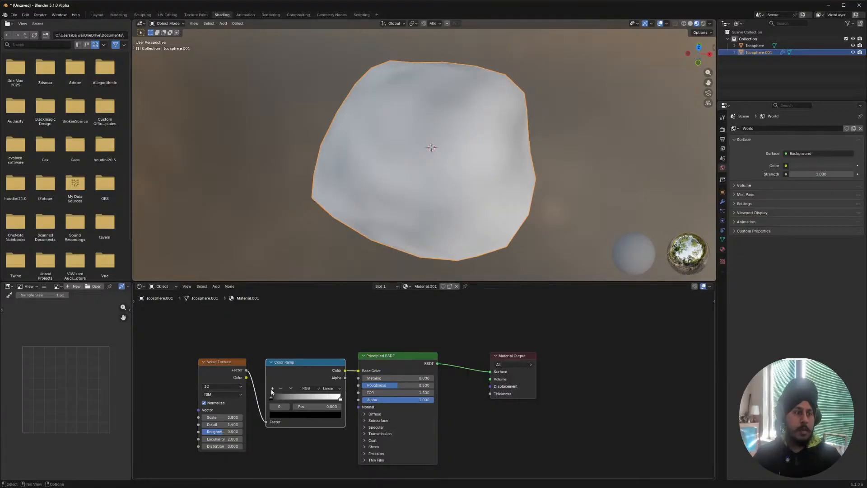
{"action": "mouse_move", "coordinate": [271, 399]}
{"action": "left_mouse_down"}
{"action": "mouse_move", "coordinate": [339, 399]}
{"action": "mouse_move", "coordinate": [299, 401]}
{"action": "left_mouse_up"}
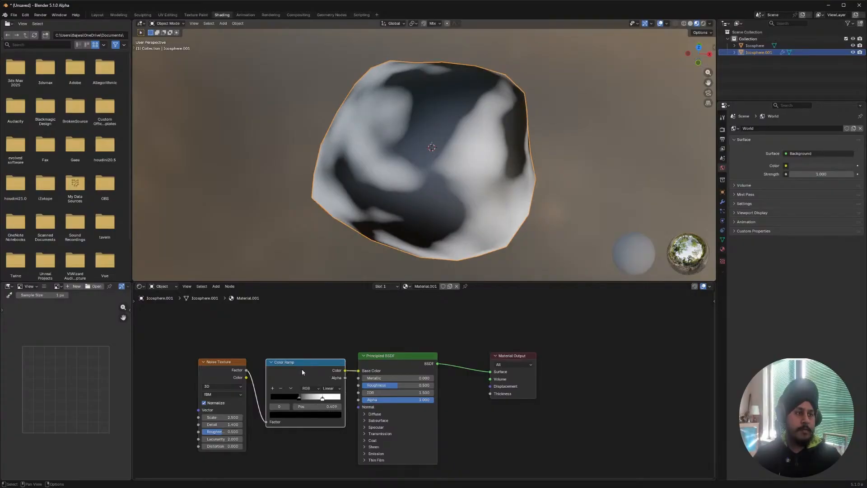
- Connect the Color Ramp's output to the cap material's Alpha and disconnect it from Base Color
{"action": "left_click_drag", "start_coordinate": [346, 375], "coordinate": [348, 377]}
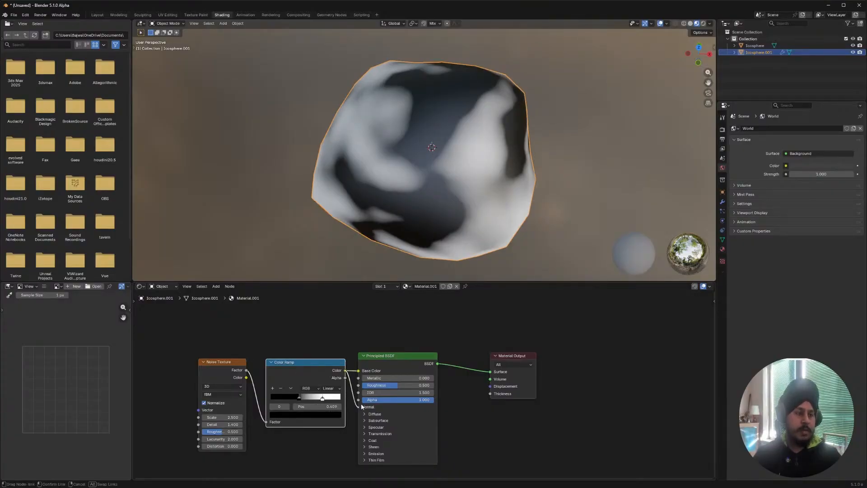
{"action": "left_click_drag", "start_coordinate": [361, 406], "coordinate": [358, 400]}
{"action": "left_click_drag", "start_coordinate": [358, 370], "coordinate": [367, 316]}
{"action": "middle_click_drag", "start_coordinate": [459, 174], "coordinate": [558, 167]}
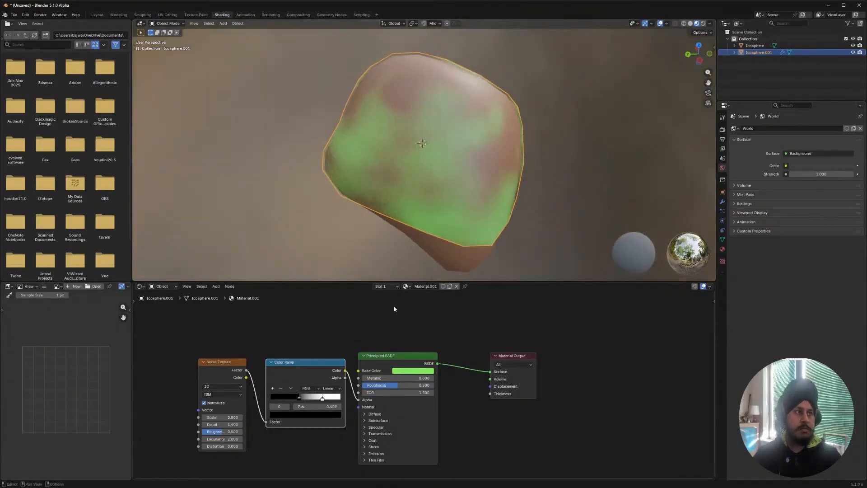
- Set the cap's noise scale to 7.7 and sharpen the patches with the black stop at 0.4 and the white stop close beside it
{"action": "left_click_drag", "start_coordinate": [223, 417], "coordinate": [255, 417]}
{"action": "middle_click_drag", "start_coordinate": [407, 238], "coordinate": [325, 349]}
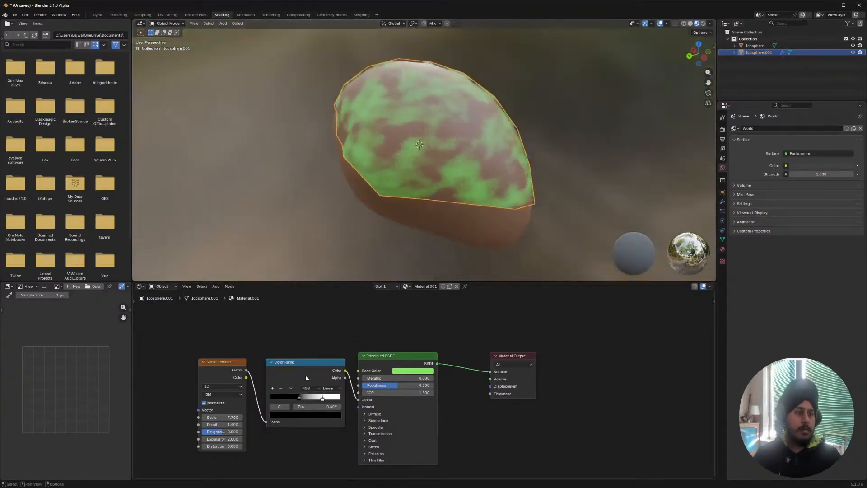
{"action": "mouse_move", "coordinate": [299, 401]}
{"action": "left_mouse_down"}
{"action": "mouse_move", "coordinate": [310, 400]}
{"action": "mouse_move", "coordinate": [298, 400]}
{"action": "left_mouse_up"}
{"action": "key", "text": "alt+a"}
{"action": "scroll", "coordinate": [470, 142], "scroll_direction": "up", "scroll_amount": 3}
{"action": "mouse_move", "coordinate": [456, 155]}
{"action": "middle_mouse_down"}
{"action": "mouse_move", "coordinate": [489, 136]}
{"action": "mouse_move", "coordinate": [469, 151]}
{"action": "middle_mouse_up"}
{"action": "left_click", "coordinate": [469, 151]}
{"action": "scroll", "coordinate": [468, 158], "scroll_direction": "down", "scroll_amount": 4}
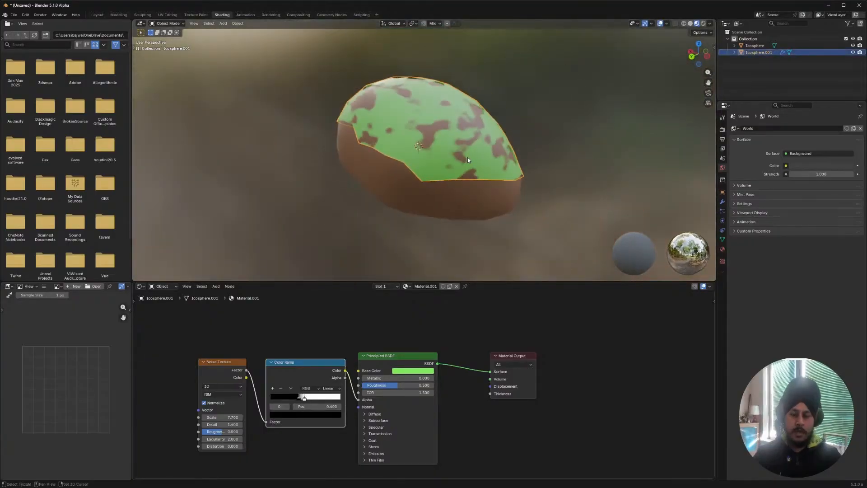
- Duplicate the moss cap in place and set the duplicate's Displace strength to 0.075
{"action": "key", "text": "shift+d"}
{"action": "right_click", "coordinate": [468, 158]}
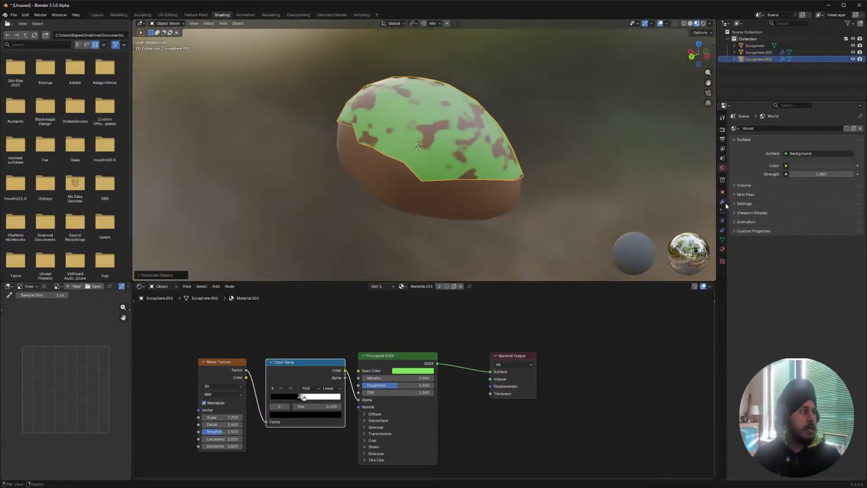
{"action": "left_click", "coordinate": [722, 240]}
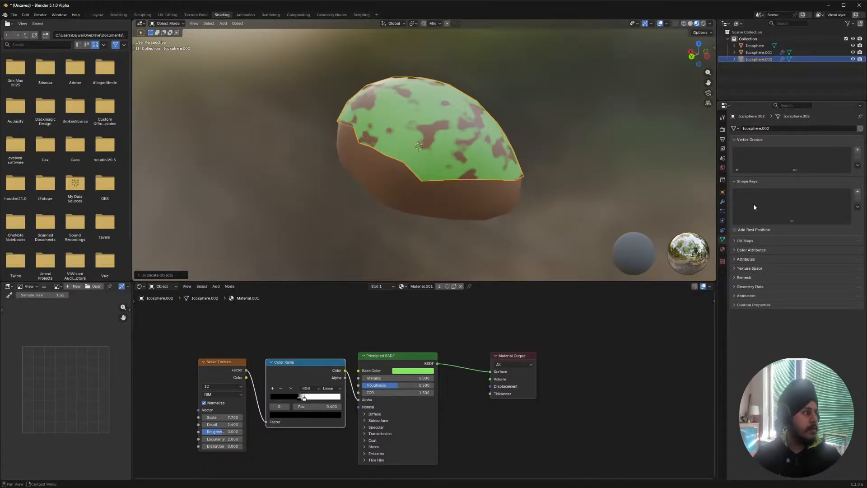
{"action": "left_click", "coordinate": [722, 202]}
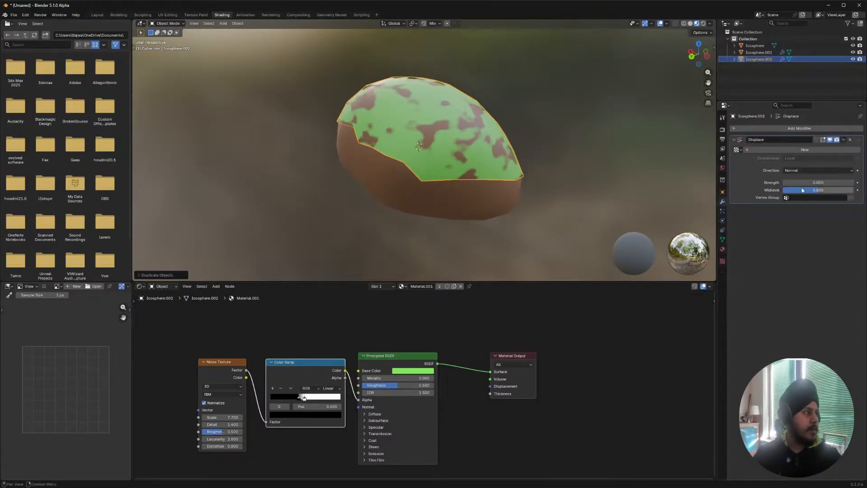
{"action": "left_click", "coordinate": [818, 182]}
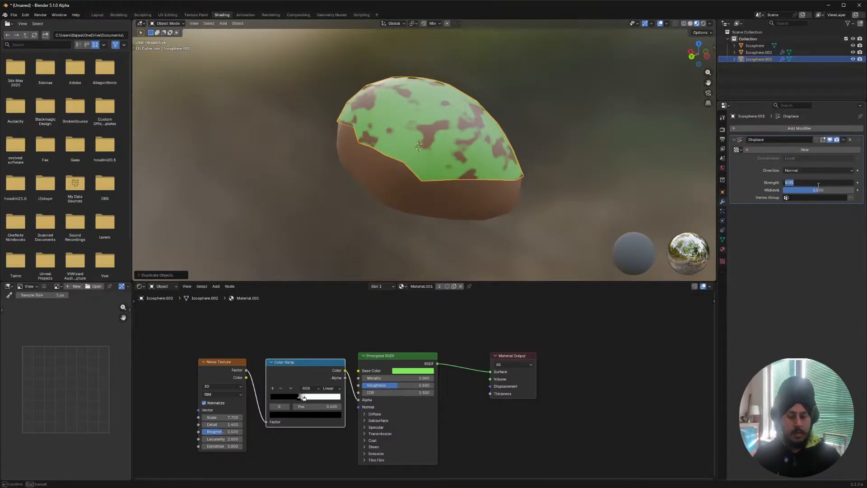
{"action": "type", "text": "0.075"}
{"action": "key", "text": "Return"}
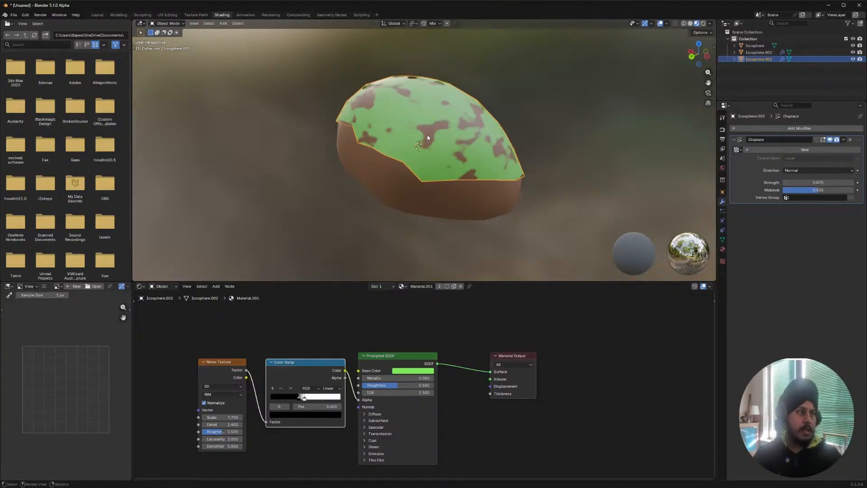
- Make the duplicate cap's material single-user, set its Noise Texture scale to 11.4 and inspect the layered moss
{"action": "left_click", "coordinate": [439, 286]}
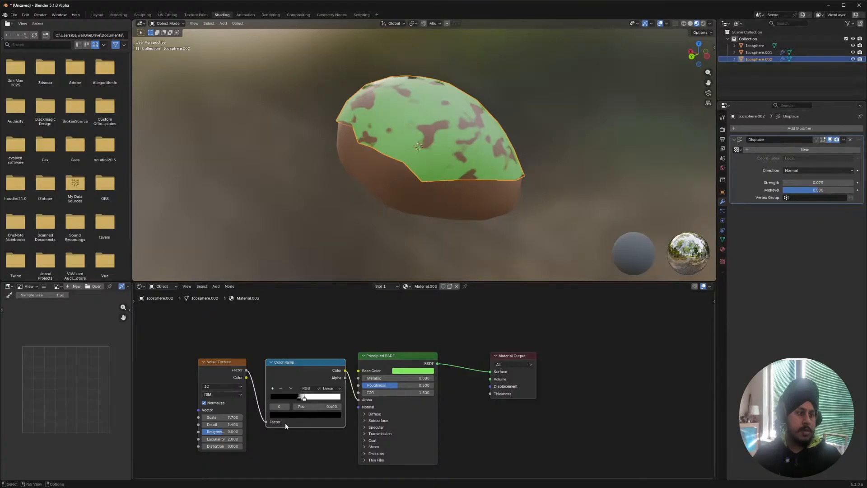
{"action": "left_click_drag", "start_coordinate": [224, 417], "coordinate": [260, 417]}
{"action": "middle_click_drag", "start_coordinate": [433, 185], "coordinate": [452, 235]}
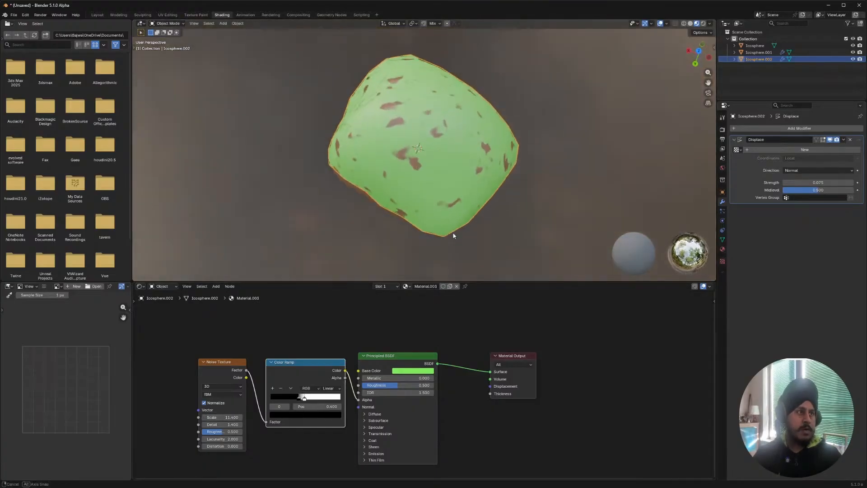
{"action": "scroll", "coordinate": [453, 235], "scroll_direction": "up", "scroll_amount": 4}
{"action": "middle_click_drag", "start_coordinate": [437, 201], "coordinate": [248, 88]}
{"action": "left_click", "coordinate": [245, 81]}
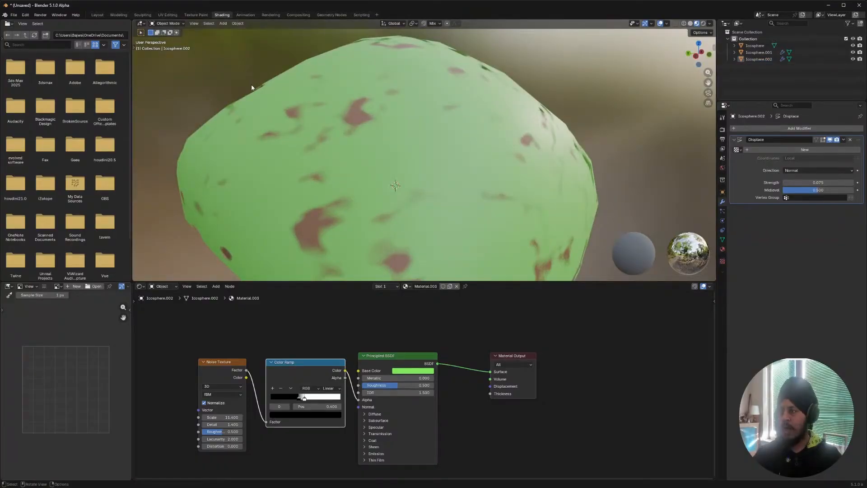
{"action": "middle_click_drag", "start_coordinate": [262, 103], "coordinate": [495, 116]}
{"action": "scroll", "coordinate": [312, 119], "scroll_direction": "down", "scroll_amount": 5}
- Delete the duplicate moss layer and disable the remaining cap's Displace modifier in the viewport
{"action": "left_click", "coordinate": [465, 138]}
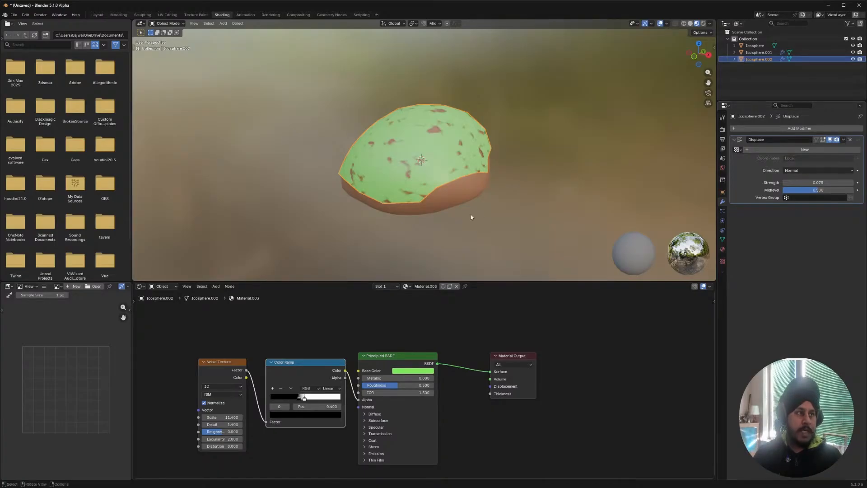
{"action": "key", "text": "Delete"}
{"action": "left_click", "coordinate": [438, 162]}
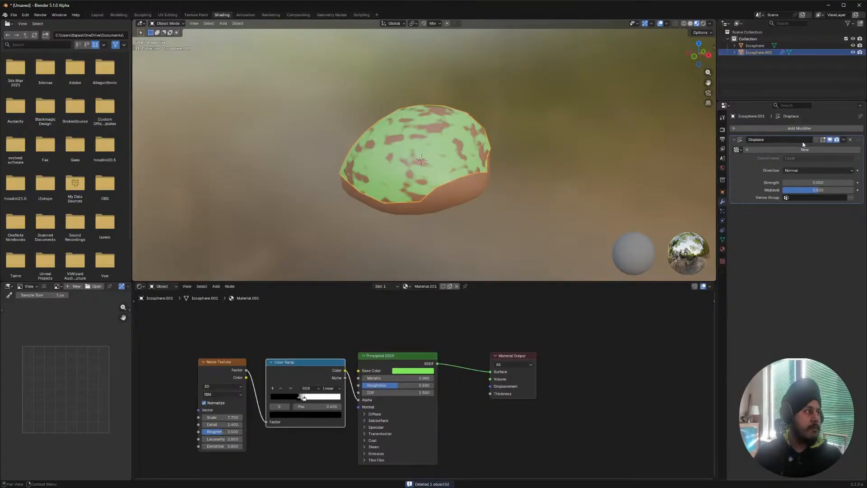
{"action": "left_click", "coordinate": [830, 140]}
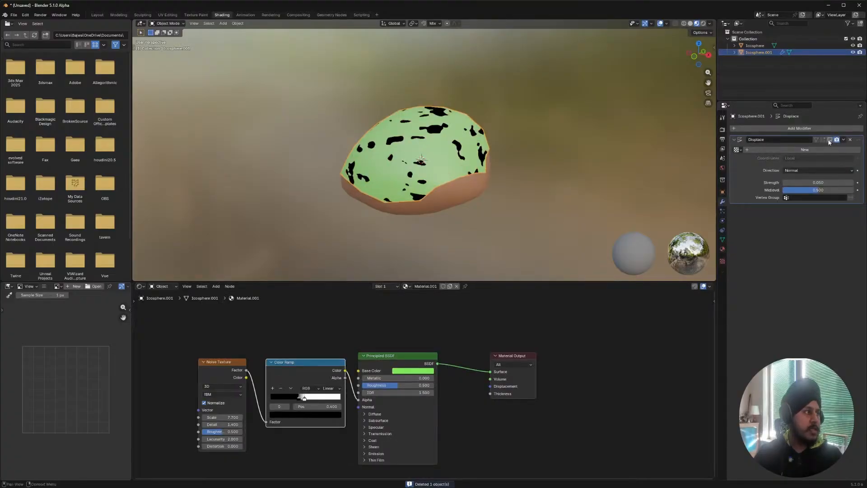
- Move the cap's entire mesh slightly off the rock in Edit Mode and return to Object Mode
{"action": "key", "text": "Tab"}
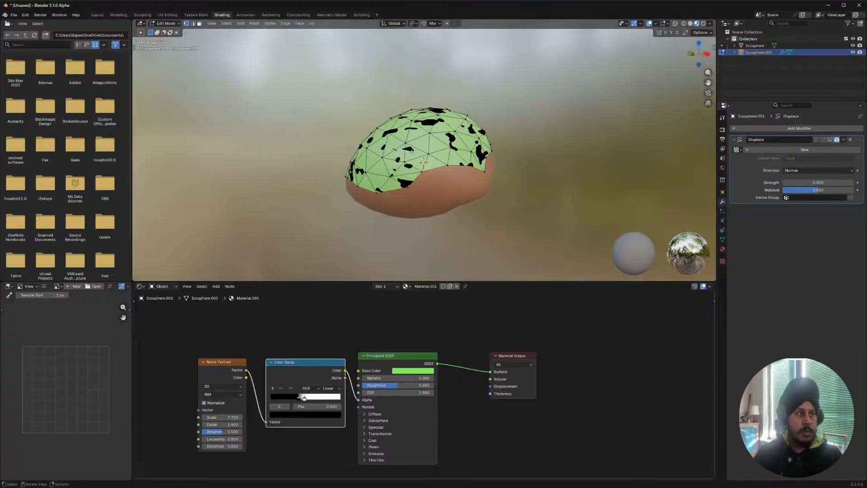
{"action": "key", "text": "a"}
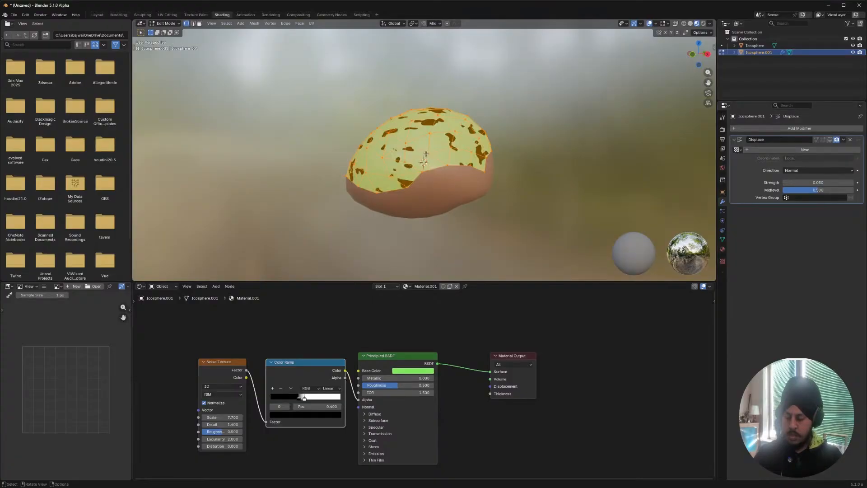
{"action": "key", "text": "g"}
{"action": "left_click", "coordinate": [419, 130]}
{"action": "middle_click_drag", "start_coordinate": [419, 130], "coordinate": [298, 140]}
{"action": "key", "text": "Tab"}
- Add a Shrinkwrap modifier to the cap targeting the rock, using the Project wrap method with Negative direction enabled
{"action": "left_click", "coordinate": [789, 128]}
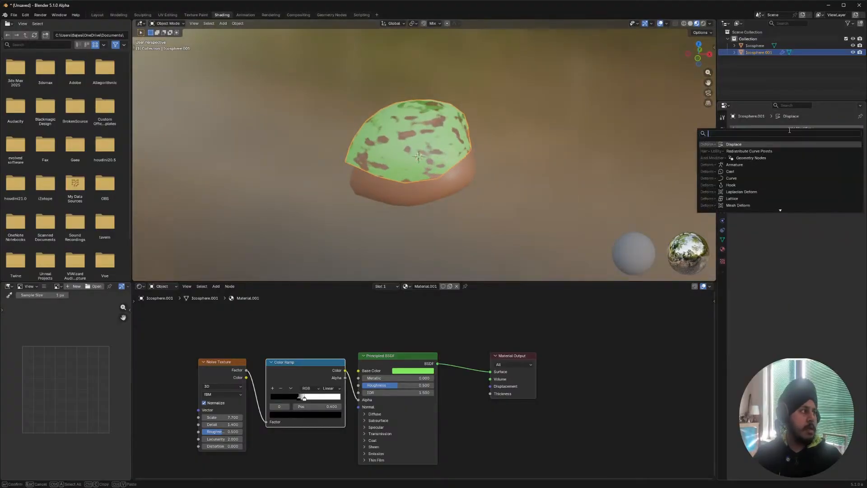
{"action": "type", "text": "sh"}
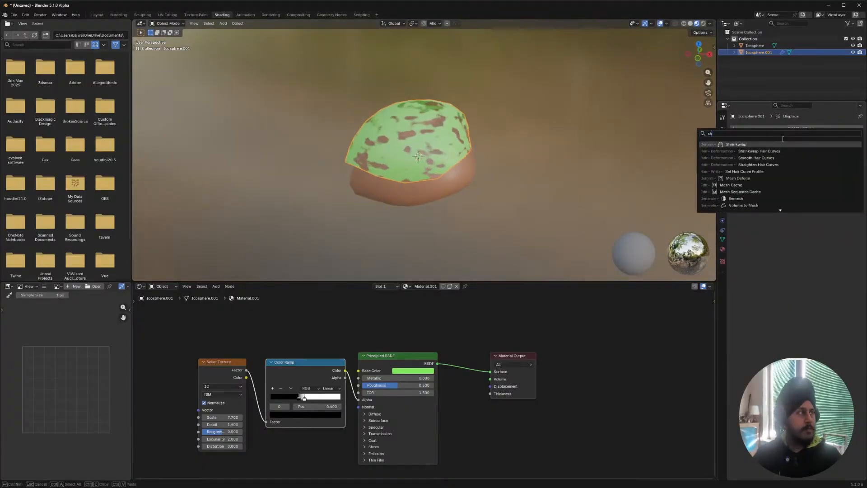
{"action": "left_click", "coordinate": [776, 144]}
{"action": "left_click", "coordinate": [850, 236]}
{"action": "left_click", "coordinate": [384, 189]}
{"action": "left_click", "coordinate": [807, 220]}
{"action": "left_click", "coordinate": [802, 235]}
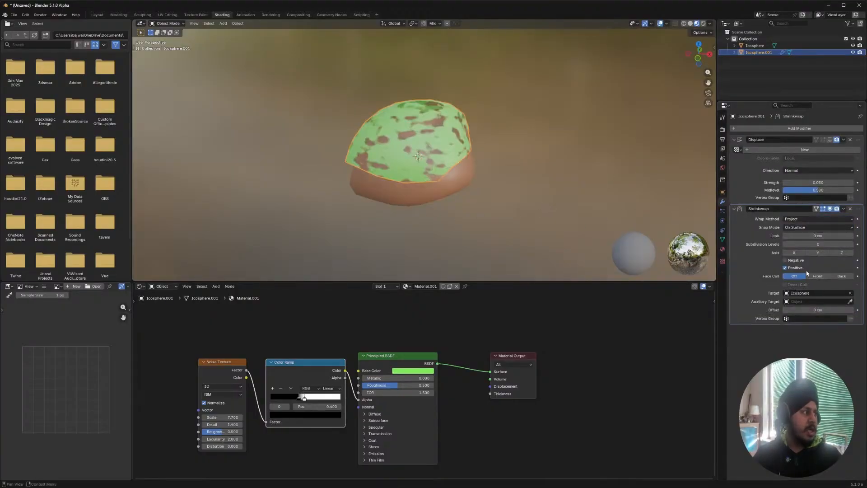
{"action": "left_click", "coordinate": [785, 260]}
{"action": "middle_click_drag", "start_coordinate": [316, 160], "coordinate": [456, 154]}
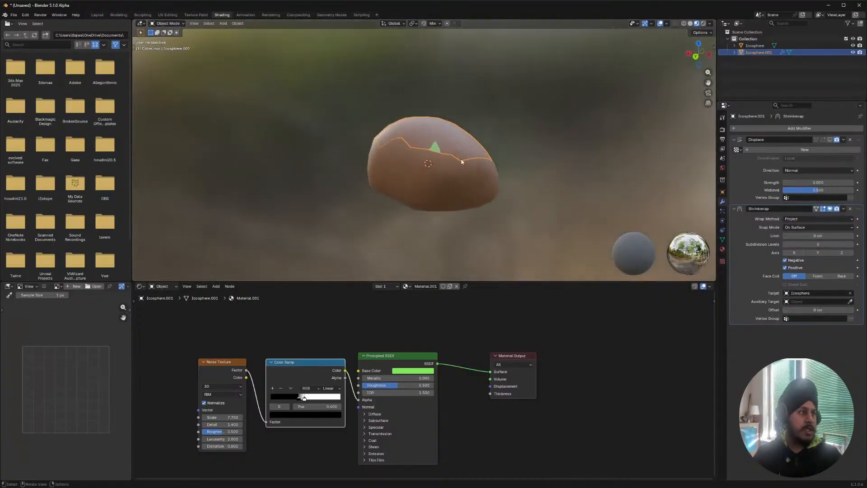
- Increase the Shrinkwrap offset to lift the moss cap off the rock and inspect it from several sides
{"action": "left_click_drag", "start_coordinate": [812, 309], "coordinate": [853, 309]}
{"action": "middle_click_drag", "start_coordinate": [366, 163], "coordinate": [398, 167]}
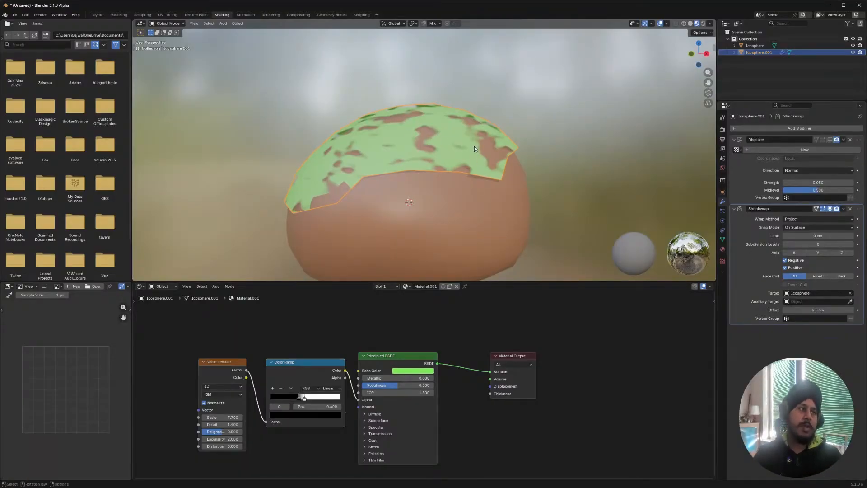
{"action": "middle_click_drag", "start_coordinate": [399, 149], "coordinate": [422, 153]}
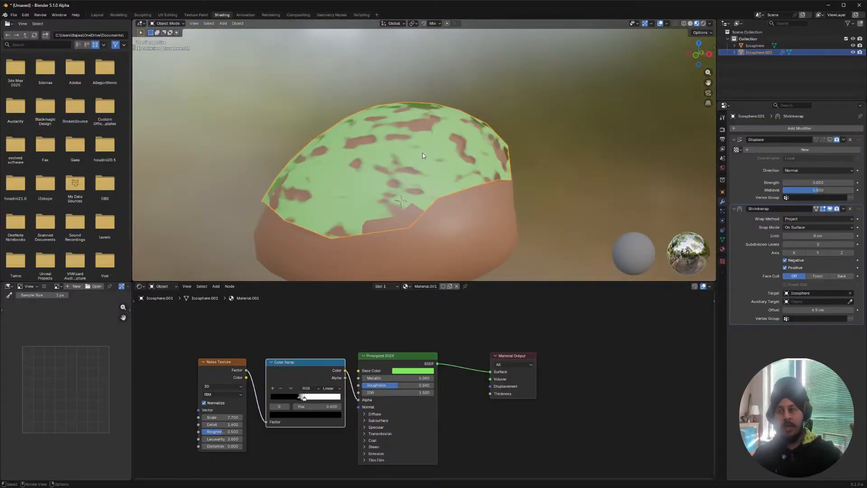
{"action": "middle_click_drag", "start_coordinate": [424, 140], "coordinate": [497, 153]}
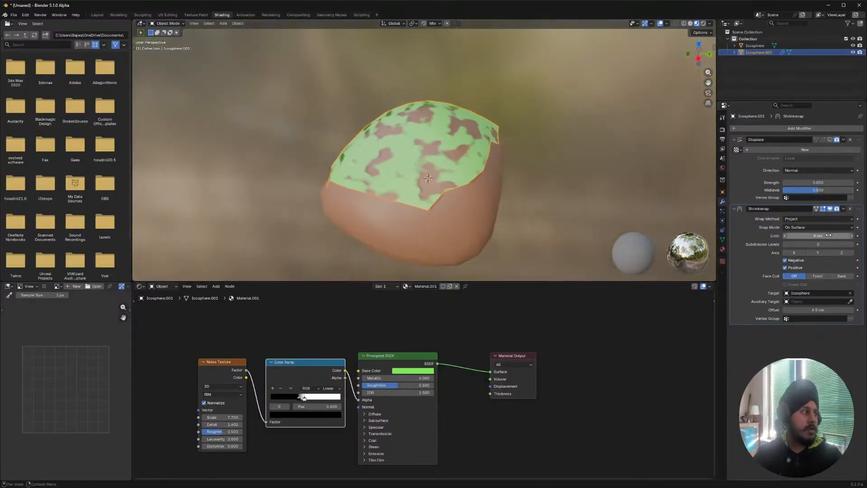
- Set the Shrinkwrap offset to 0 cm and inspect the cap against the rock surface
{"action": "left_click", "coordinate": [816, 308]}
{"action": "type", "text": "0"}
{"action": "key", "text": "Return"}
{"action": "middle_click_drag", "start_coordinate": [332, 128], "coordinate": [438, 157]}
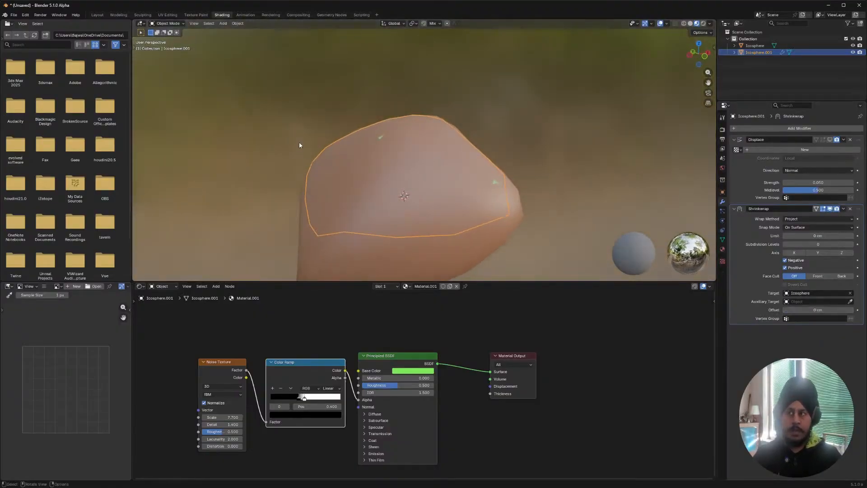
- Replace the cap's Displace modifier with a Geometry Nodes modifier holding a new node group, and switch to the Geometry Nodes workspace
{"action": "left_click", "coordinate": [850, 140]}
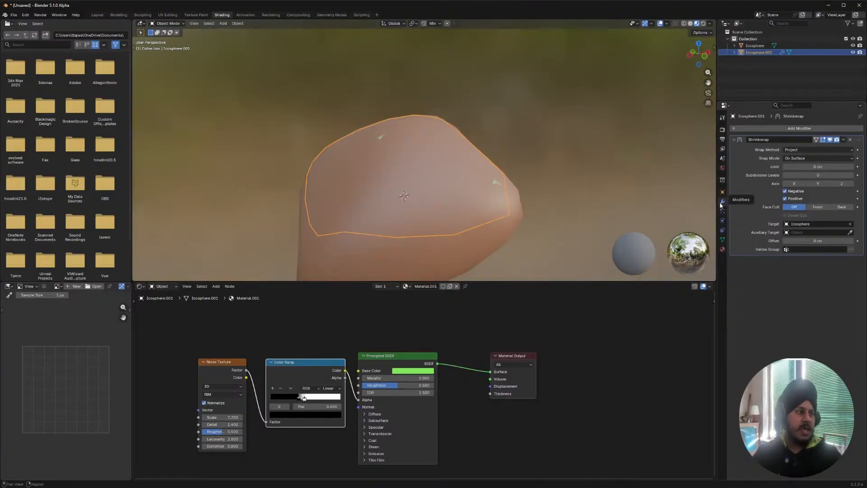
{"action": "left_click", "coordinate": [777, 129]}
{"action": "left_click", "coordinate": [776, 129]}
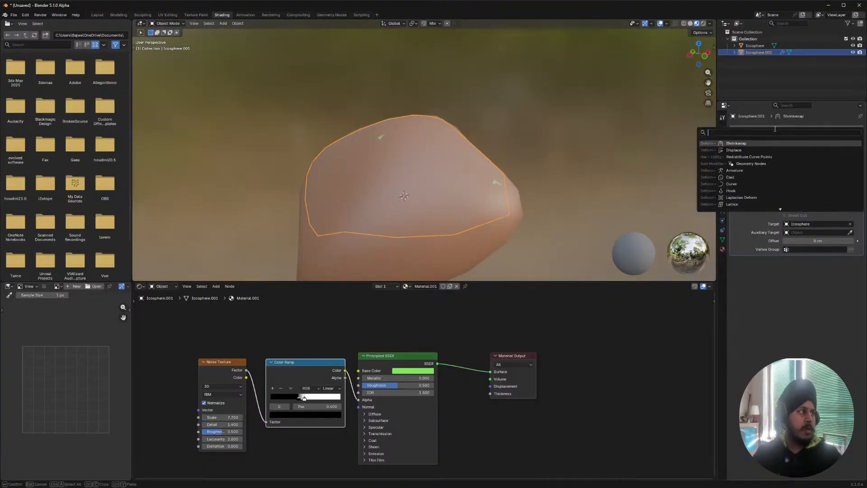
{"action": "type", "text": "geo"}
{"action": "left_click", "coordinate": [757, 150]}
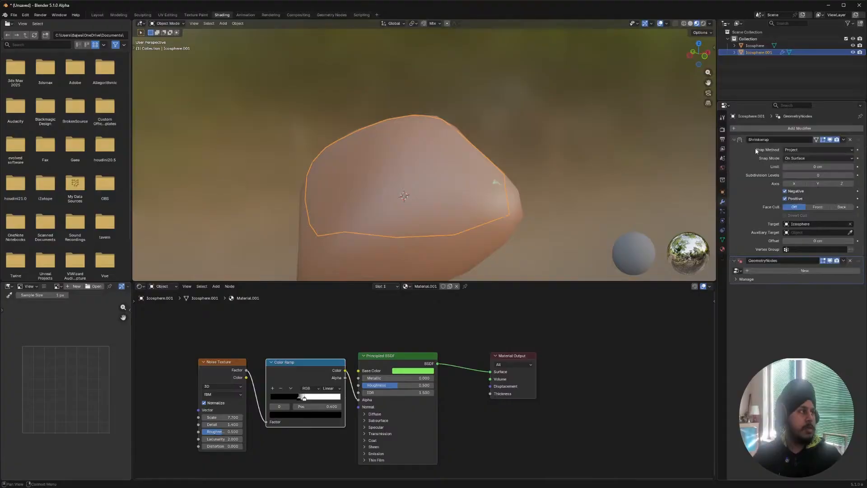
{"action": "left_click", "coordinate": [762, 270]}
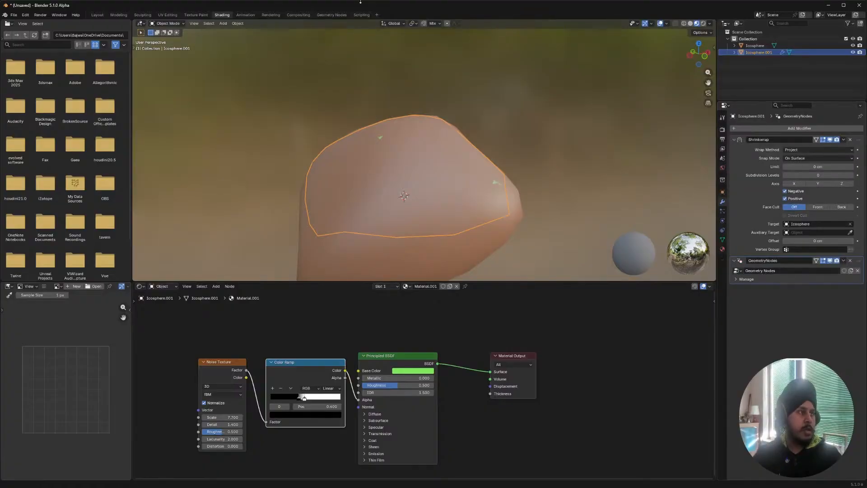
{"action": "left_click", "coordinate": [331, 14]}
- Insert a Distribute Points on Faces node between Group Input and Group Output and look closely at the cap
{"action": "key", "text": "F3"}
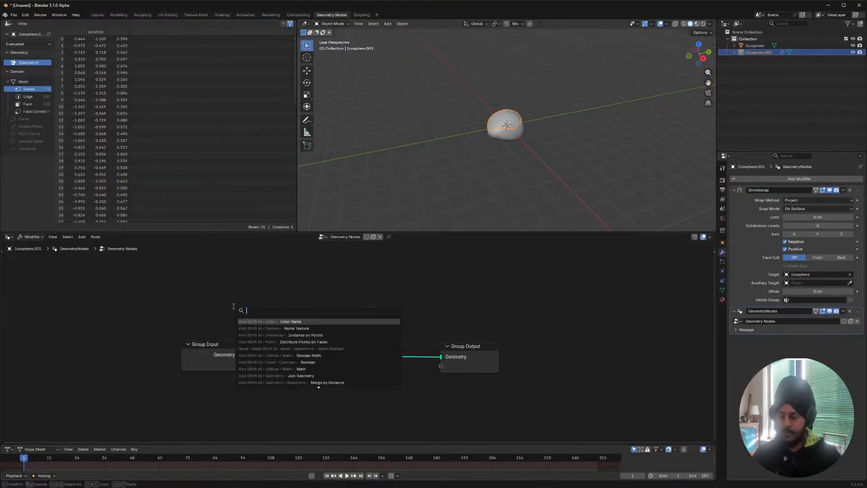
{"action": "type", "text": "dis"}
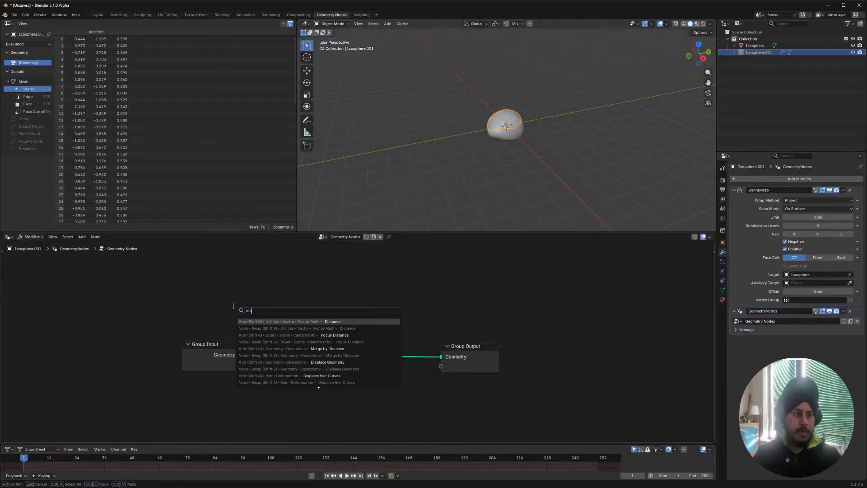
{"action": "type", "text": "tr"}
{"action": "left_click", "coordinate": [297, 335]}
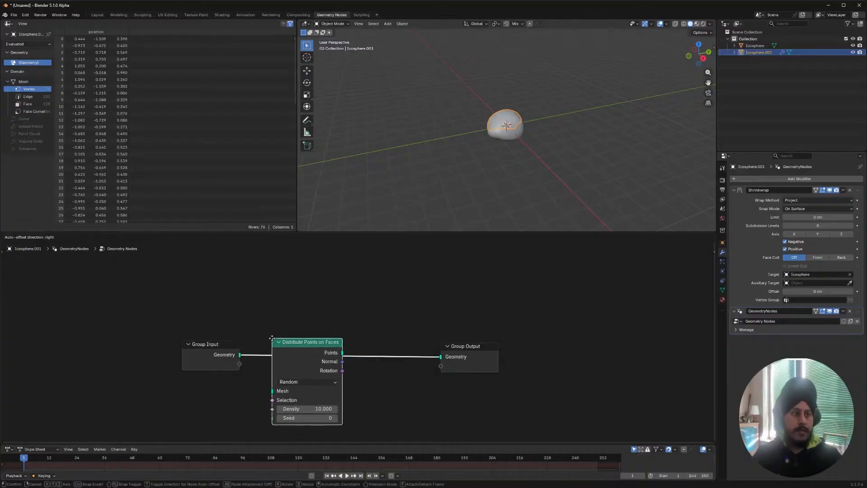
{"action": "left_click", "coordinate": [263, 335]}
{"action": "scroll", "coordinate": [400, 167], "scroll_direction": "up", "scroll_amount": 5}
{"action": "middle_click_drag", "start_coordinate": [399, 168], "coordinate": [503, 151]}
{"action": "scroll", "coordinate": [502, 151], "scroll_direction": "up", "scroll_amount": 3}
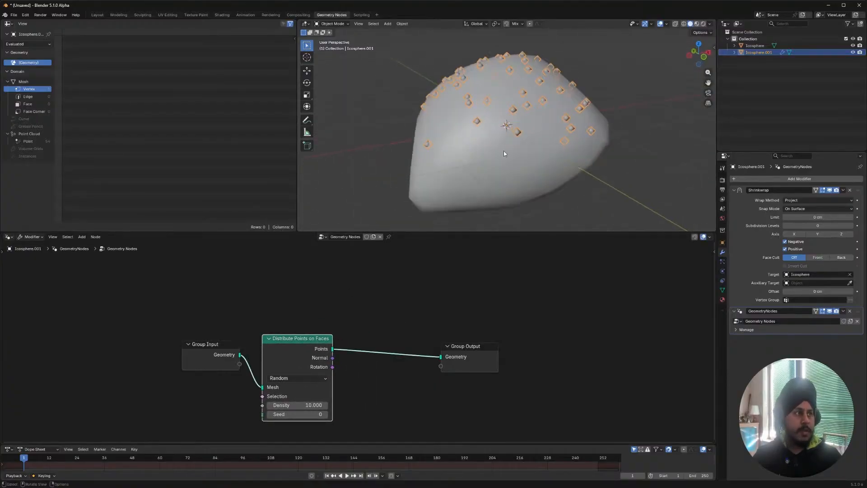
- Change the point distribution method to Poisson Disk and set Density Max to 1
{"action": "mouse_move", "coordinate": [295, 405]}
{"action": "left_mouse_down"}
{"action": "mouse_move", "coordinate": [339, 405]}
{"action": "mouse_move", "coordinate": [302, 398]}
{"action": "left_mouse_up"}
{"action": "left_click", "coordinate": [310, 378]}
{"action": "left_click", "coordinate": [290, 406]}
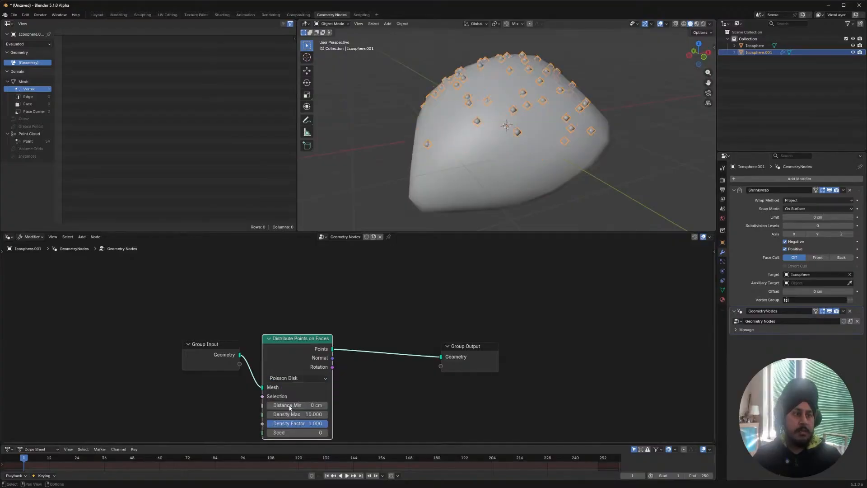
{"action": "left_click", "coordinate": [302, 414]}
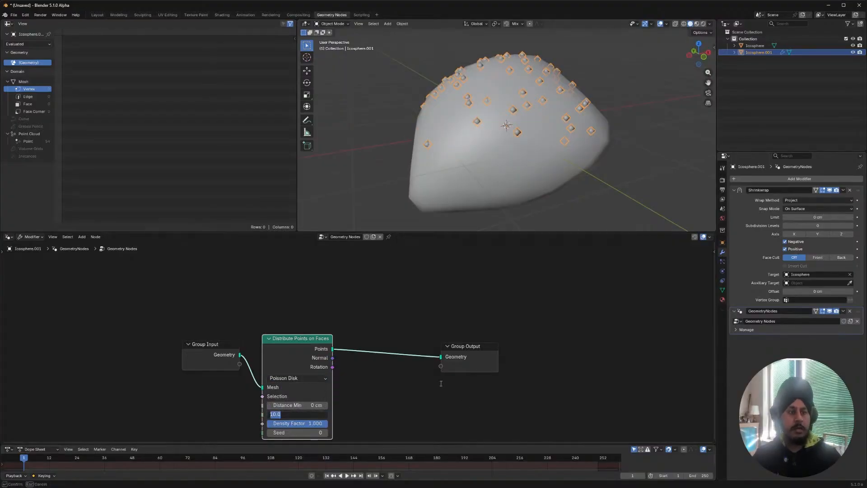
{"action": "type", "text": "1"}
{"action": "key", "text": "Return"}
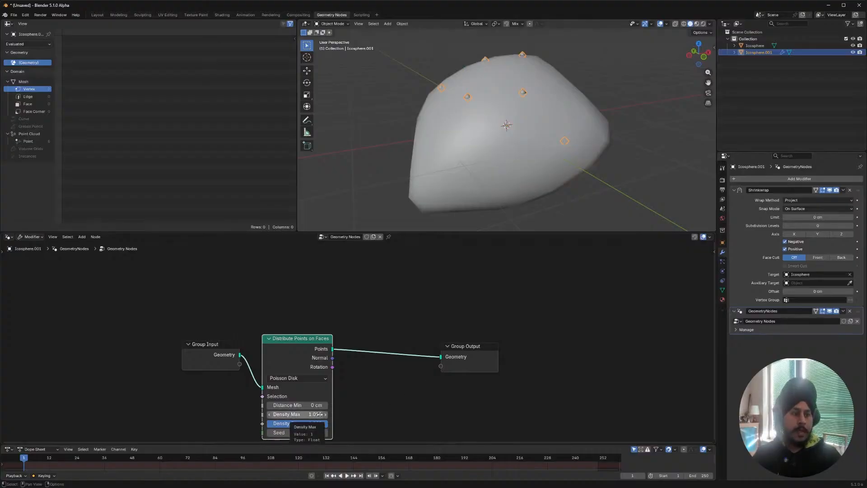
- Set the Poisson Disk Distance Min to 1 cm and raise Density Max to about 286
{"action": "left_click_drag", "start_coordinate": [291, 405], "coordinate": [296, 405]}
{"action": "left_click", "coordinate": [296, 405]}
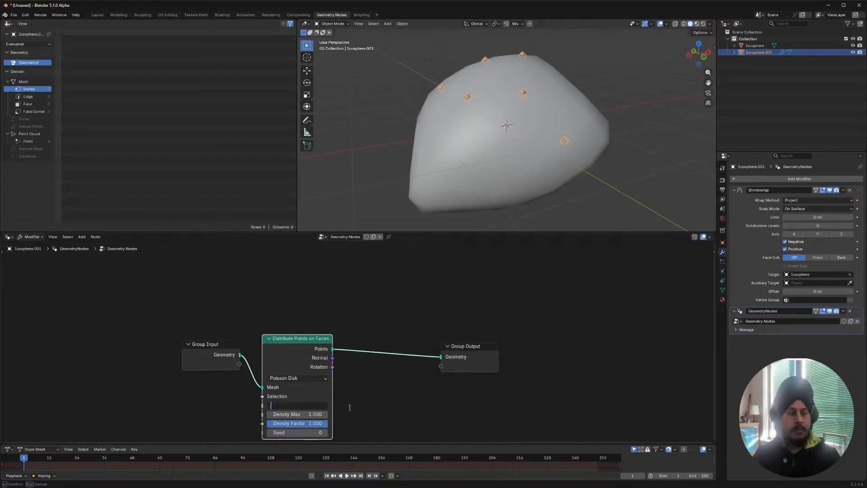
{"action": "type", "text": "1"}
{"action": "key", "text": "Return"}
{"action": "left_click_drag", "start_coordinate": [293, 414], "coordinate": [421, 414]}
- Set Distance Min to 5 cm and raise Density Max to about 1130 so points cover the cap densely
{"action": "middle_click_drag", "start_coordinate": [379, 83], "coordinate": [574, 124]}
{"action": "left_click", "coordinate": [295, 405]}
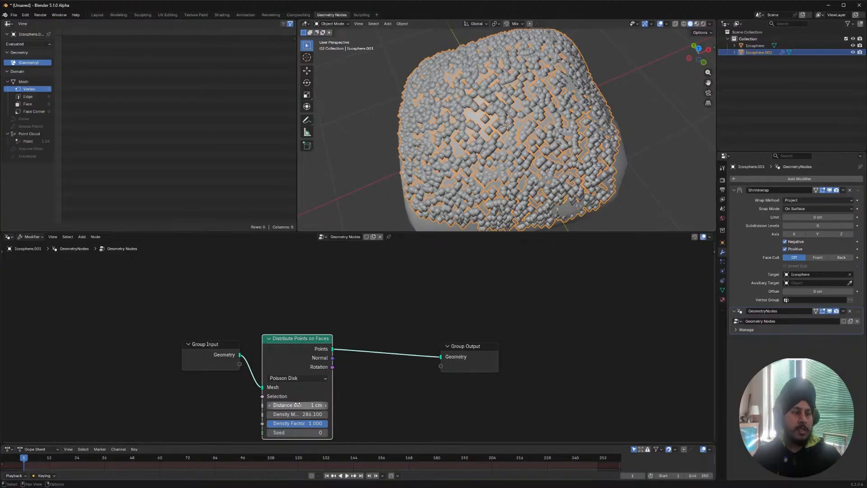
{"action": "type", "text": "5"}
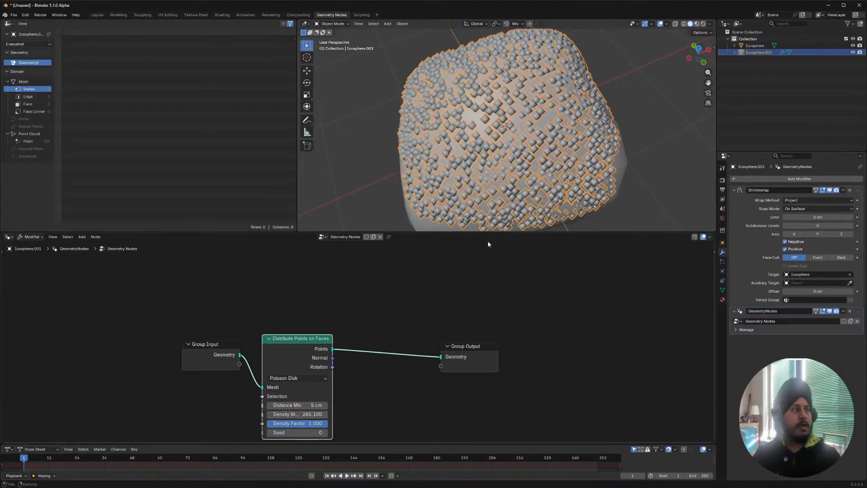
{"action": "key", "text": "Return"}
{"action": "left_click_drag", "start_coordinate": [298, 414], "coordinate": [399, 414]}
{"action": "middle_click_drag", "start_coordinate": [496, 130], "coordinate": [497, 71]}
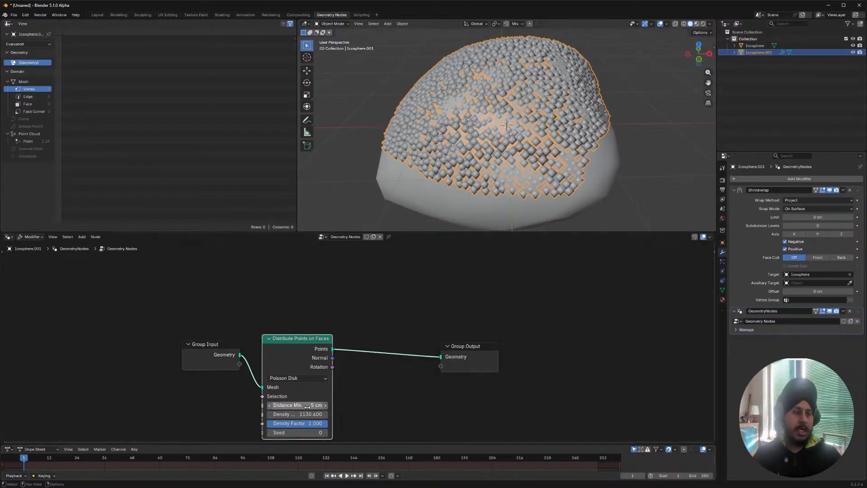
{"action": "middle_click_drag", "start_coordinate": [505, 135], "coordinate": [360, 118]}
- Place the 3D cursor in the empty space beside the rock and add a plane there
{"action": "left_click", "coordinate": [646, 141]}
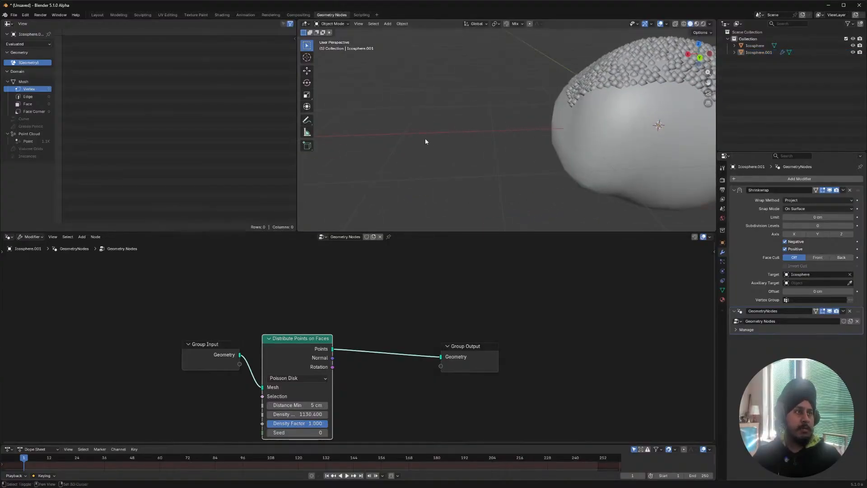
{"action": "key", "text": "shift+a"}
{"action": "mouse_move", "coordinate": [414, 133]}
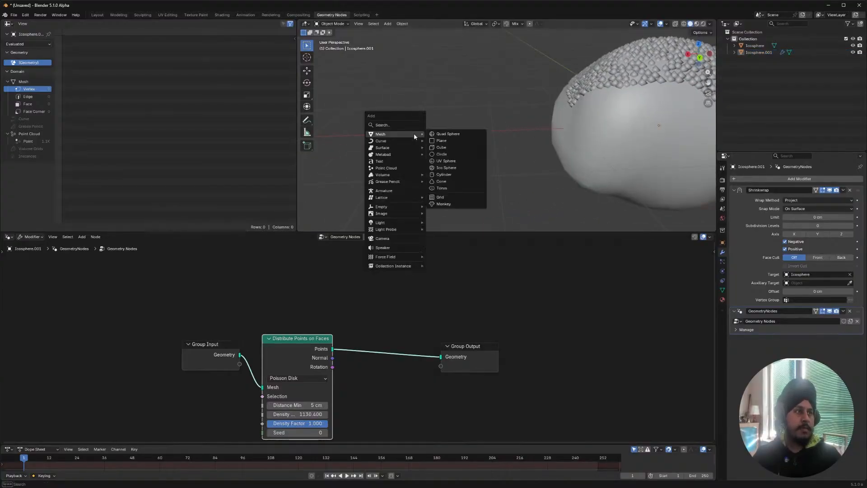
{"action": "left_click", "coordinate": [440, 140]}
{"action": "scroll", "coordinate": [438, 140], "scroll_direction": "down", "scroll_amount": 3}
{"action": "scroll", "coordinate": [449, 140], "scroll_direction": "up", "scroll_amount": 4}
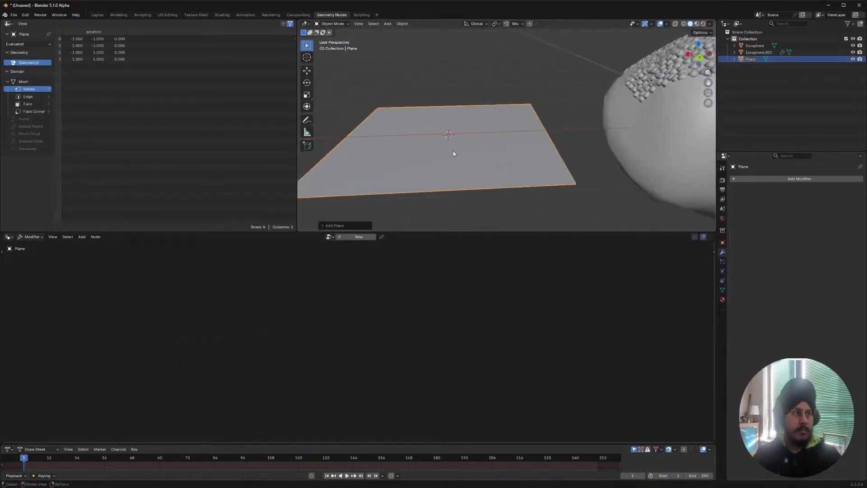
- Subdivide the plane once in Edit Mode and pull its centre vertex down about 1.33 m
{"action": "key", "text": "Tab"}
{"action": "right_click", "coordinate": [442, 129]}
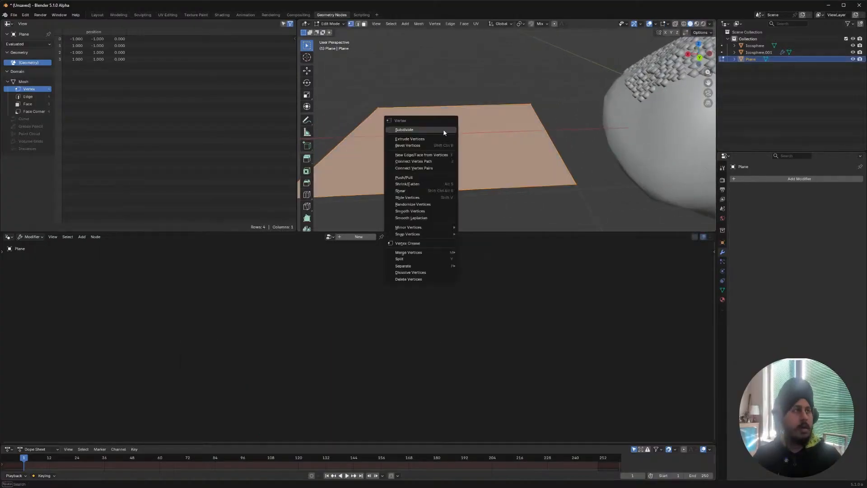
{"action": "left_click", "coordinate": [443, 128]}
{"action": "left_click", "coordinate": [393, 99]}
{"action": "middle_click_drag", "start_coordinate": [393, 98], "coordinate": [399, 76]}
{"action": "key", "text": "g"}
{"action": "left_click", "coordinate": [494, 186]}
- Delete two diagonally opposite faces of the subdivided plane, keeping the other two joined at the lowered vertex
{"action": "left_click", "coordinate": [391, 84]}
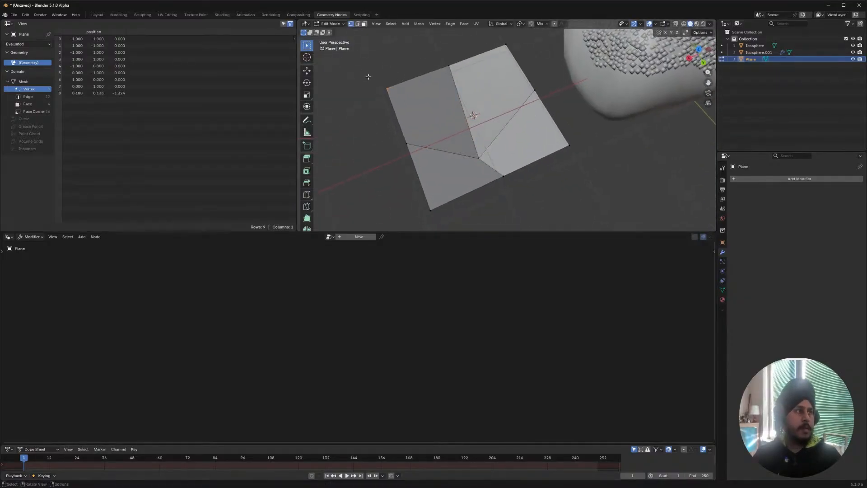
{"action": "key", "text": "3"}
{"action": "left_click", "coordinate": [431, 106]}
{"action": "left_click", "coordinate": [524, 135], "text": "shift"}
{"action": "key", "text": "x"}
{"action": "key", "text": "f"}
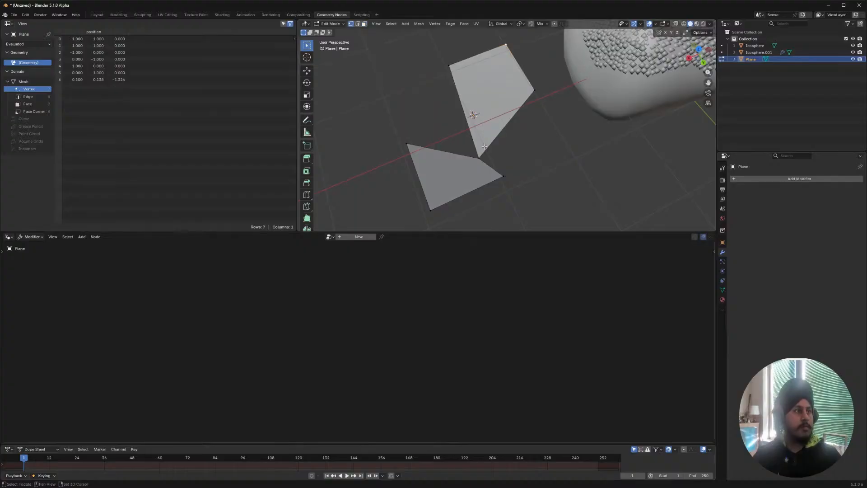
- Move the rim vertices of one remaining face about 1 m across, bringing it close to the other face
{"action": "key", "text": "a"}
{"action": "middle_click_drag", "start_coordinate": [484, 145], "coordinate": [469, 103]}
{"action": "left_click_drag", "start_coordinate": [482, 99], "coordinate": [381, 147]}
{"action": "middle_click_drag", "start_coordinate": [398, 159], "coordinate": [416, 149]}
{"action": "key", "text": "g"}
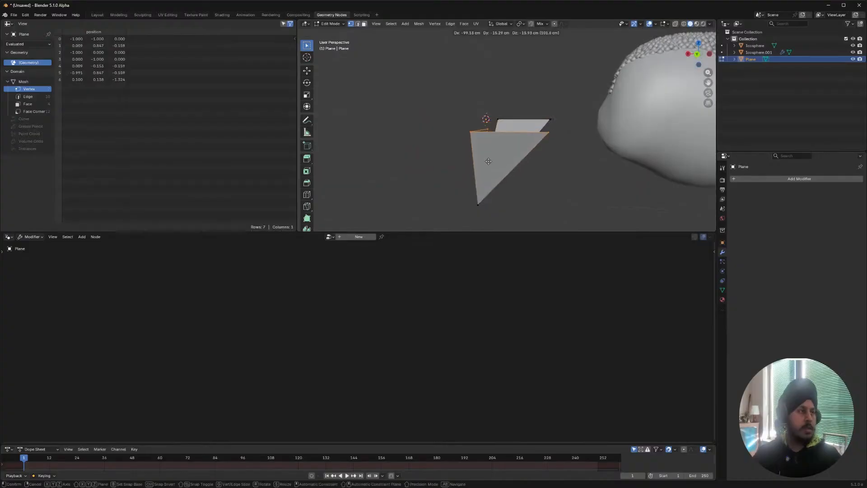
{"action": "left_click", "coordinate": [489, 162]}
- Shift the other face's rim vertices inward and reposition its outer corner vertex so the two leaves overlap
{"action": "mouse_move", "coordinate": [490, 161]}
{"action": "middle_mouse_down"}
{"action": "mouse_move", "coordinate": [583, 102]}
{"action": "mouse_move", "coordinate": [588, 79]}
{"action": "mouse_move", "coordinate": [519, 89]}
{"action": "mouse_move", "coordinate": [483, 173]}
{"action": "mouse_move", "coordinate": [493, 149]}
{"action": "middle_mouse_up"}
{"action": "key", "text": "g"}
{"action": "left_click", "coordinate": [518, 109]}
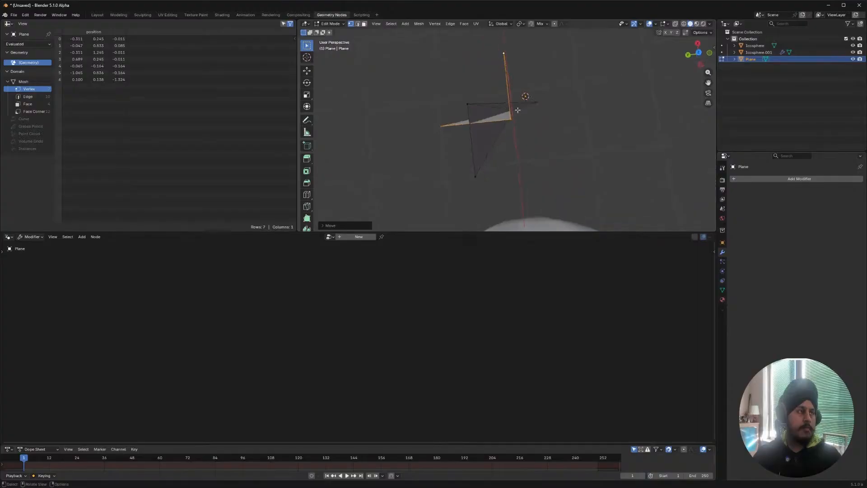
{"action": "left_click", "coordinate": [441, 125]}
{"action": "key", "text": "g"}
{"action": "left_click", "coordinate": [463, 105]}
- Set the leaf mesh's object origin to its bottom tip vertex and return to Object Mode
{"action": "middle_click_drag", "start_coordinate": [463, 105], "coordinate": [478, 89]}
{"action": "middle_click_drag", "start_coordinate": [405, 103], "coordinate": [422, 193]}
{"action": "key", "text": "a"}
{"action": "key", "text": "shift+s"}
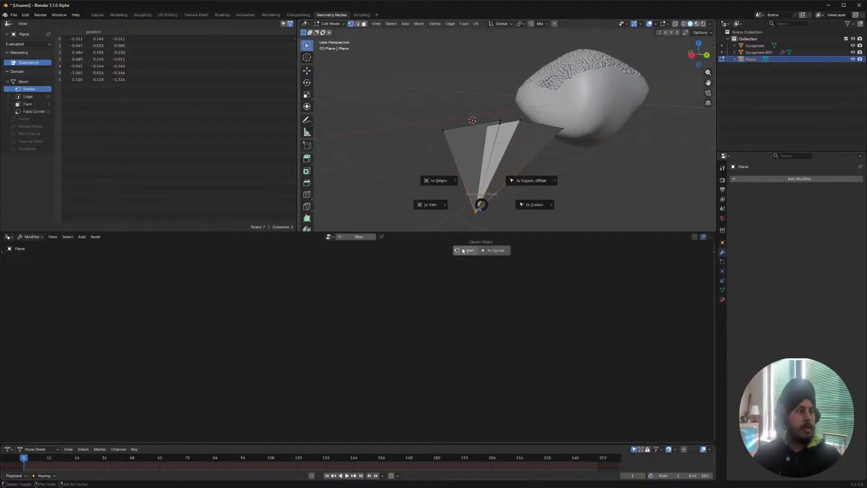
{"action": "left_click", "coordinate": [463, 251]}
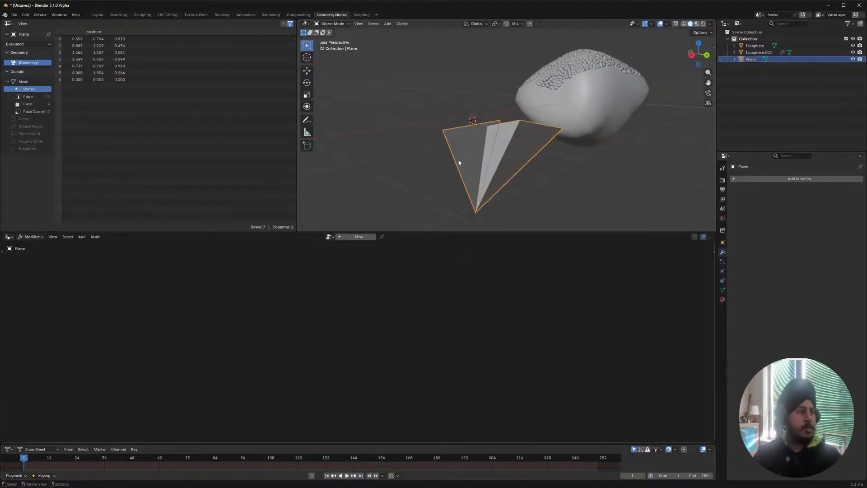
- Clear the leaf plane's location, scale it down to a tiny size and apply the transform
{"action": "scroll", "coordinate": [487, 188], "scroll_direction": "down", "scroll_amount": 3}
{"action": "middle_click_drag", "start_coordinate": [486, 188], "coordinate": [524, 148]}
{"action": "key", "text": "alt+g"}
{"action": "type", "text": "s0"}
{"action": "key", "text": "Return"}
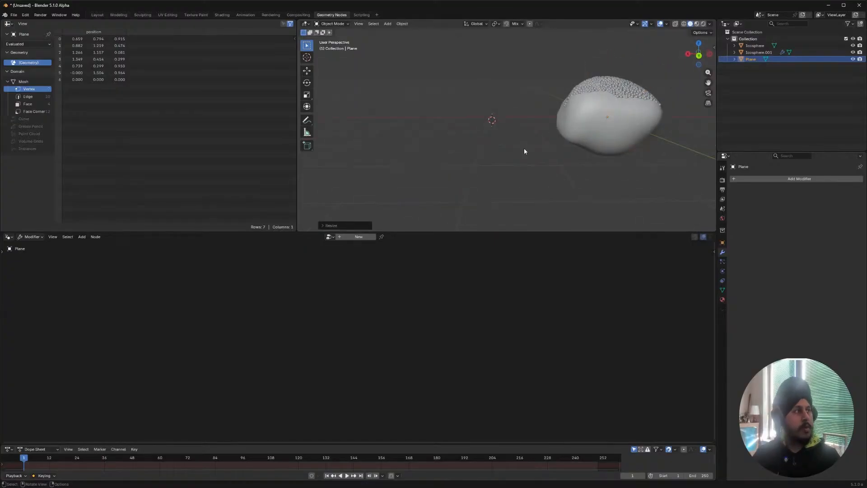
{"action": "key", "text": "ctrl+a"}
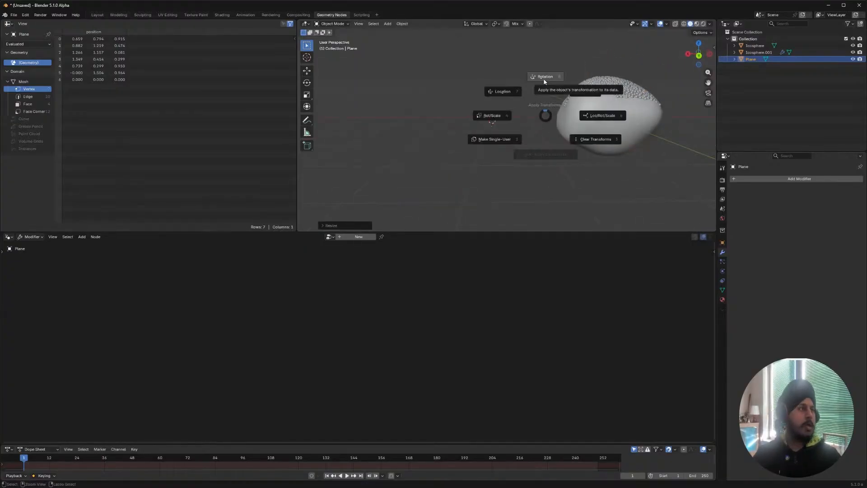
{"action": "left_click", "coordinate": [536, 114]}
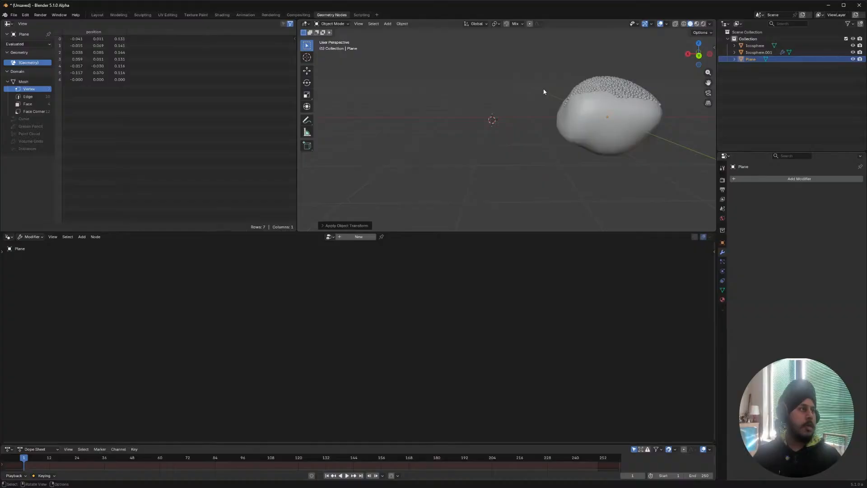
- Select the moss cap and insert an Instance on Points node between Distribute Points on Faces and Group Output
{"action": "middle_click_drag", "start_coordinate": [539, 105], "coordinate": [507, 116]}
{"action": "left_click", "coordinate": [559, 107]}
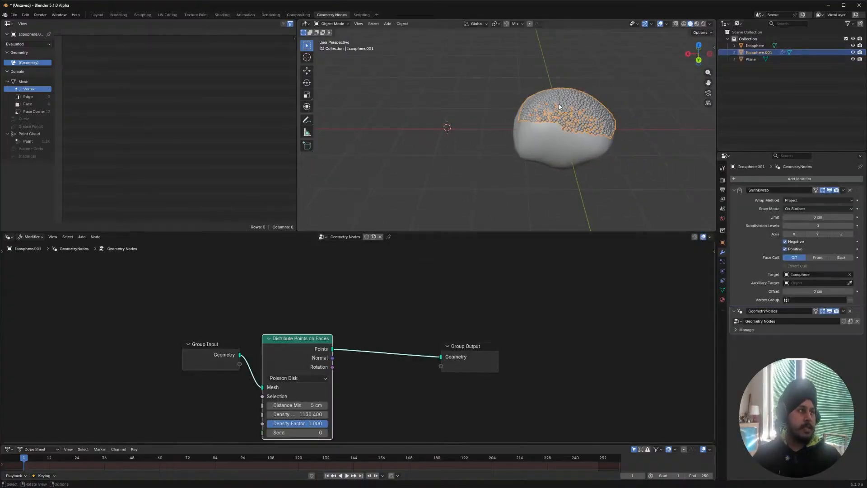
{"action": "middle_click_drag", "start_coordinate": [327, 336], "coordinate": [243, 315]}
{"action": "left_click", "coordinate": [294, 294]}
{"action": "right_click", "coordinate": [294, 293]}
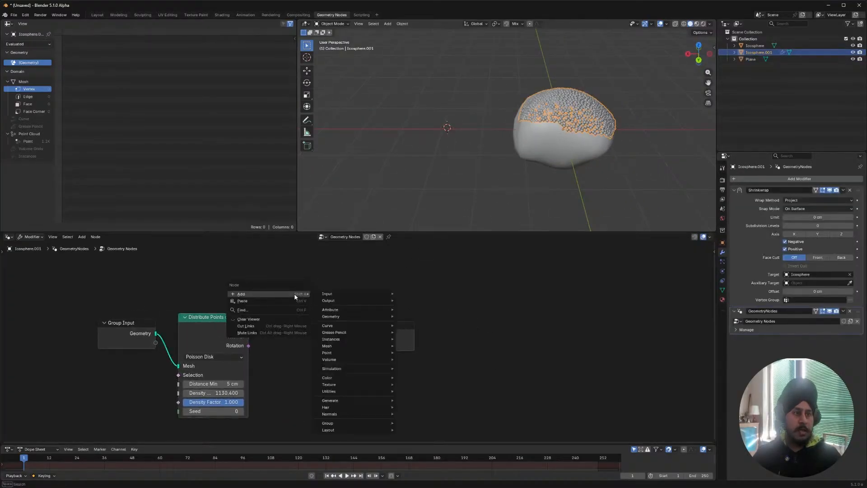
{"action": "key", "text": "F3"}
{"action": "type", "text": "ins"}
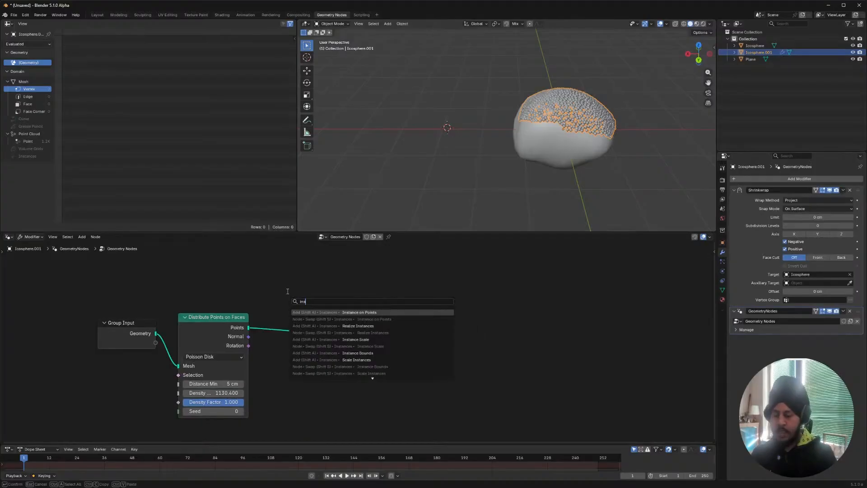
{"action": "type", "text": "ta"}
{"action": "key", "text": "Return"}
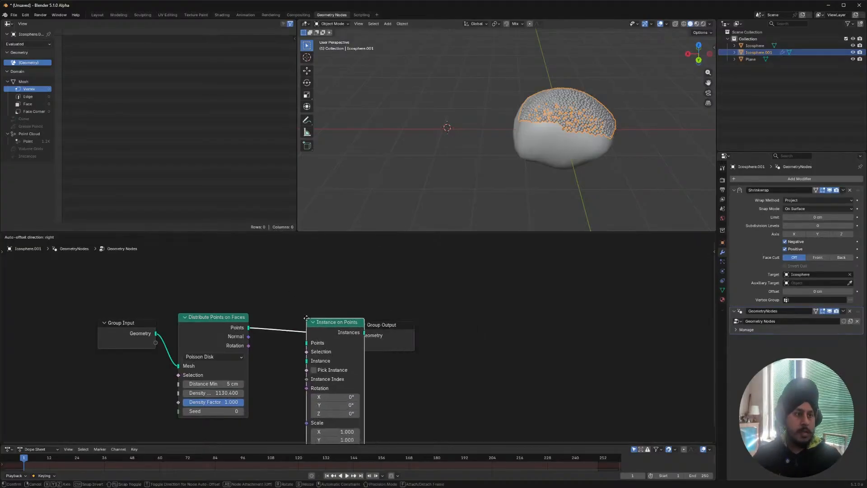
{"action": "left_click", "coordinate": [312, 327]}
- Bring the Plane object into the node tree as Object Info and connect its Geometry to the Instance input
{"action": "left_click_drag", "start_coordinate": [752, 60], "coordinate": [135, 420]}
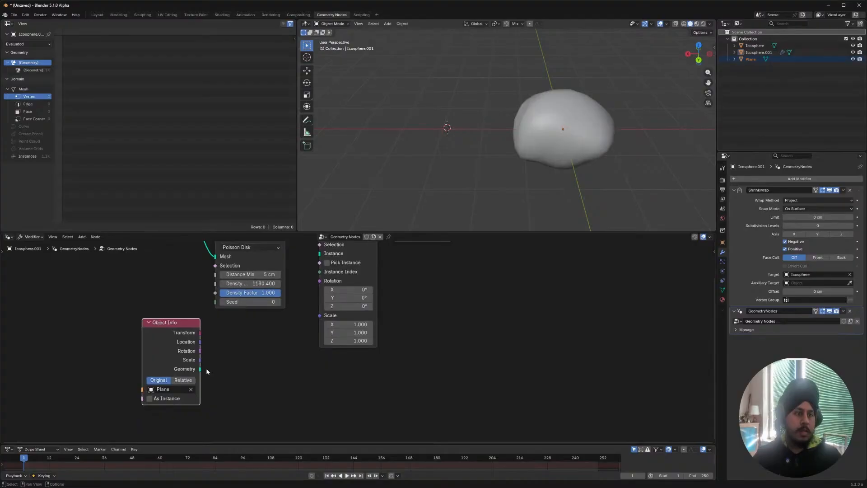
{"action": "middle_click_drag", "start_coordinate": [258, 362], "coordinate": [254, 382]}
{"action": "left_click_drag", "start_coordinate": [197, 389], "coordinate": [314, 273]}
- Examine the orientation and coverage of the instanced leaf planes on the rock from several sides and up close
{"action": "middle_click_drag", "start_coordinate": [619, 109], "coordinate": [484, 158]}
{"action": "middle_click_drag", "start_coordinate": [484, 158], "coordinate": [598, 118]}
{"action": "scroll", "coordinate": [546, 147], "scroll_direction": "down", "scroll_amount": 4}
{"action": "middle_click_drag", "start_coordinate": [515, 149], "coordinate": [408, 149], "text": "shift"}
{"action": "scroll", "coordinate": [491, 100], "scroll_direction": "up", "scroll_amount": 4}
{"action": "left_click", "coordinate": [516, 105]}
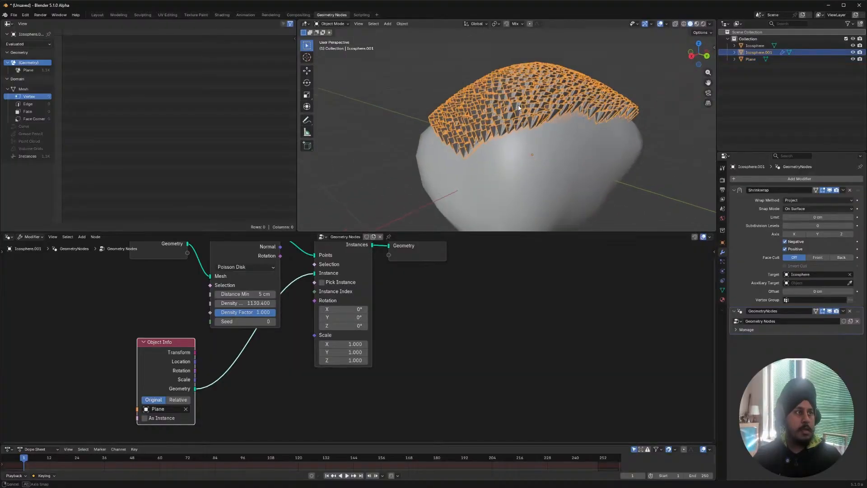
{"action": "middle_click_drag", "start_coordinate": [518, 105], "coordinate": [454, 111]}
{"action": "scroll", "coordinate": [447, 104], "scroll_direction": "up", "scroll_amount": 2}
{"action": "left_click", "coordinate": [424, 93]}
{"action": "left_click", "coordinate": [533, 103]}
{"action": "scroll", "coordinate": [379, 370], "scroll_direction": "down", "scroll_amount": 3}
- Add a Random Value node below Instance on Points and place a duplicate of it beside the original
{"action": "middle_click_drag", "start_coordinate": [380, 369], "coordinate": [432, 354]}
{"action": "right_click", "coordinate": [318, 366]}
{"action": "key", "text": "F3"}
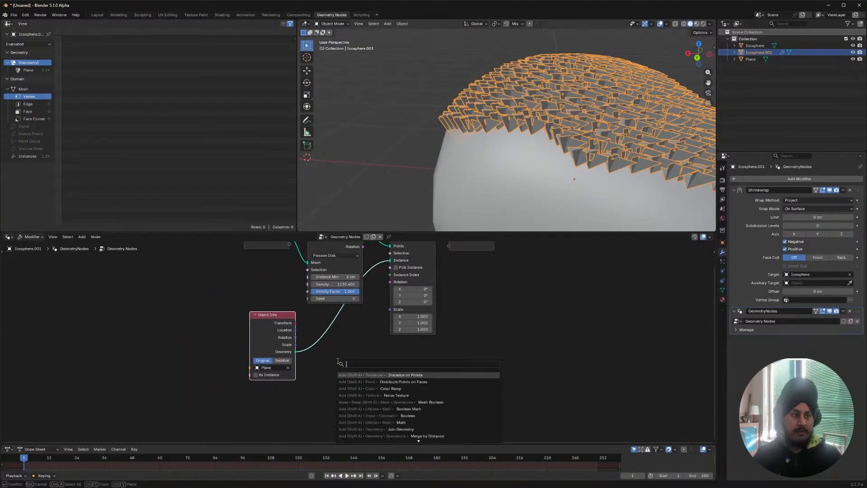
{"action": "type", "text": "ran"}
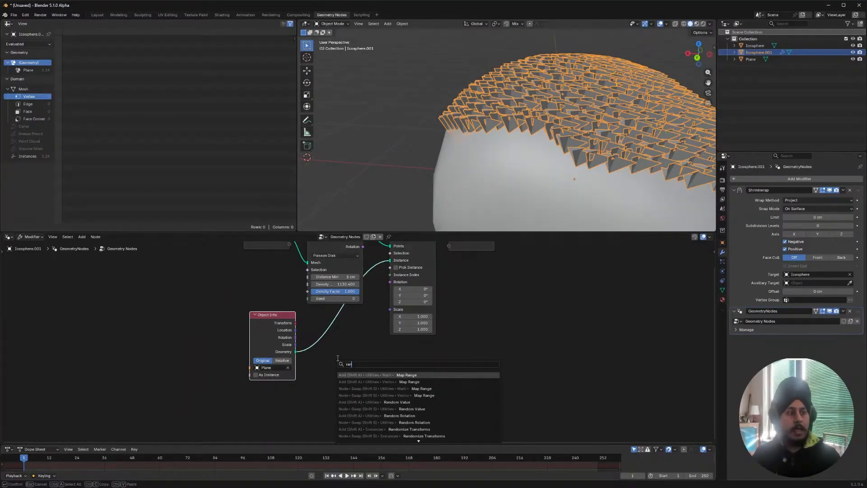
{"action": "left_click", "coordinate": [382, 401]}
{"action": "left_click", "coordinate": [342, 372]}
{"action": "middle_click_drag", "start_coordinate": [342, 371], "coordinate": [329, 356]}
{"action": "key", "text": "shift+d"}
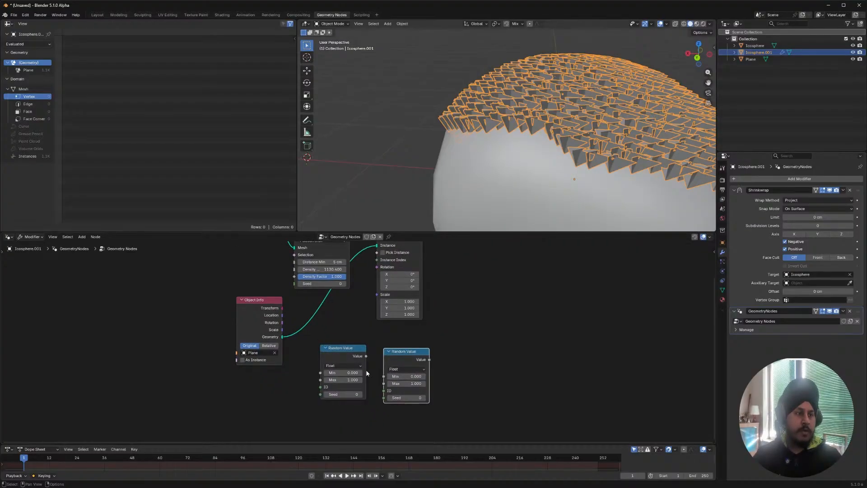
{"action": "left_click", "coordinate": [393, 360]}
- Switch the first Random Value node to Vector, with Min Z at -1 and Max X and Y at 0.1
{"action": "left_click", "coordinate": [343, 365]}
{"action": "left_click", "coordinate": [336, 403]}
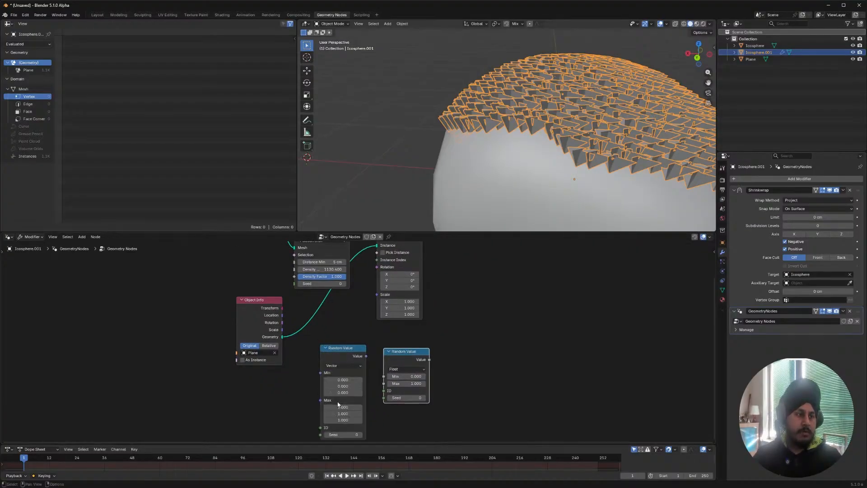
{"action": "left_click", "coordinate": [346, 392]}
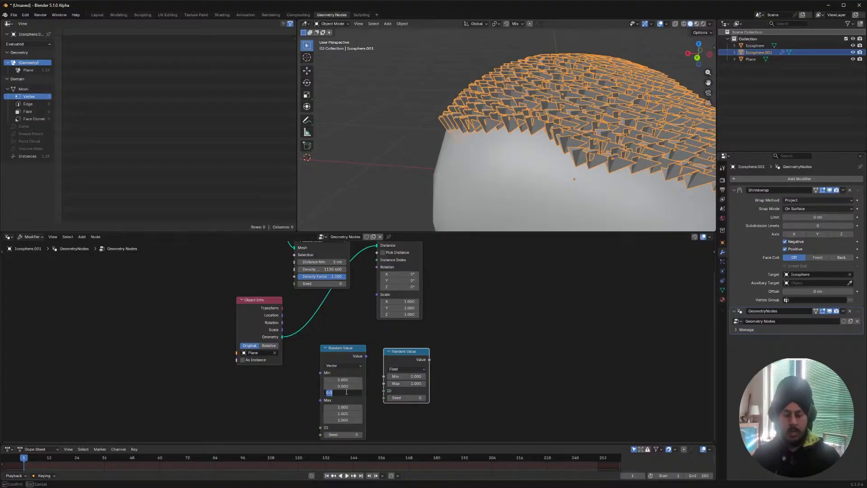
{"action": "type", "text": "-1"}
{"action": "key", "text": "Return"}
{"action": "left_click_drag", "start_coordinate": [344, 407], "coordinate": [340, 413]}
{"action": "type", "text": ".1"}
{"action": "key", "text": "Return"}
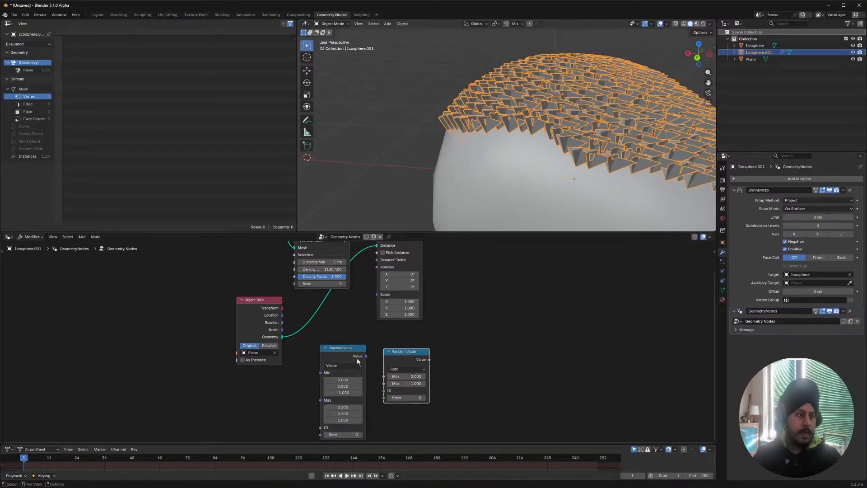
- Set the vector node's Min X and Y to -0.1 and connect its Value to the Rotation input of Instance on Points
{"action": "left_click_drag", "start_coordinate": [344, 379], "coordinate": [345, 379]}
{"action": "type", "text": "-0.1"}
{"action": "key", "text": "Return"}
{"action": "left_click_drag", "start_coordinate": [366, 355], "coordinate": [377, 274]}
{"action": "middle_click_drag", "start_coordinate": [599, 119], "coordinate": [408, 106]}
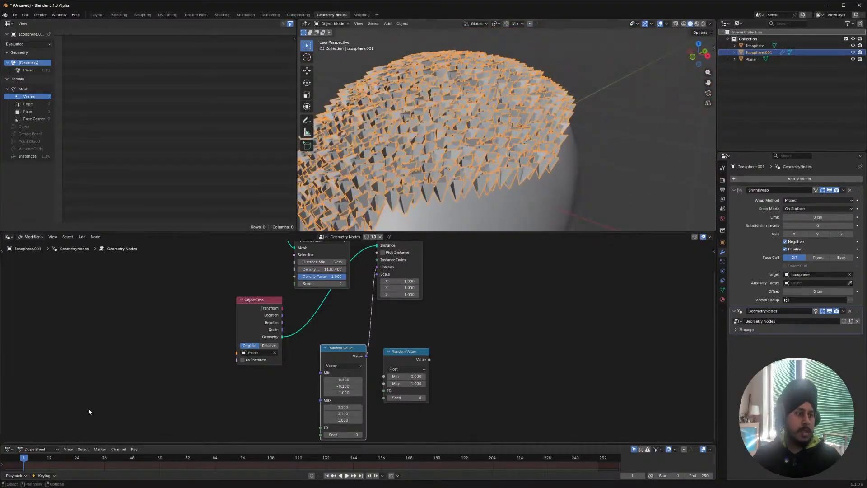
- Set the float Random Value node's Min to 0.5, connect it to the Scale input and check the leaves on the rock
{"action": "left_click", "coordinate": [414, 376]}
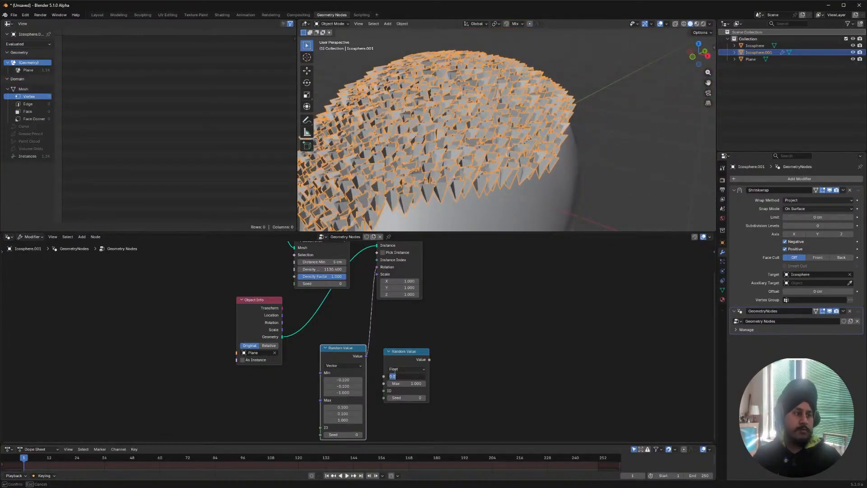
{"action": "type", "text": "0.5"}
{"action": "key", "text": "Return"}
{"action": "left_click_drag", "start_coordinate": [430, 361], "coordinate": [384, 279]}
{"action": "middle_click_drag", "start_coordinate": [440, 62], "coordinate": [470, 92]}
{"action": "scroll", "coordinate": [470, 92], "scroll_direction": "down", "scroll_amount": 4}
{"action": "left_click", "coordinate": [521, 52]}
{"action": "middle_click_drag", "start_coordinate": [479, 158], "coordinate": [484, 138]}
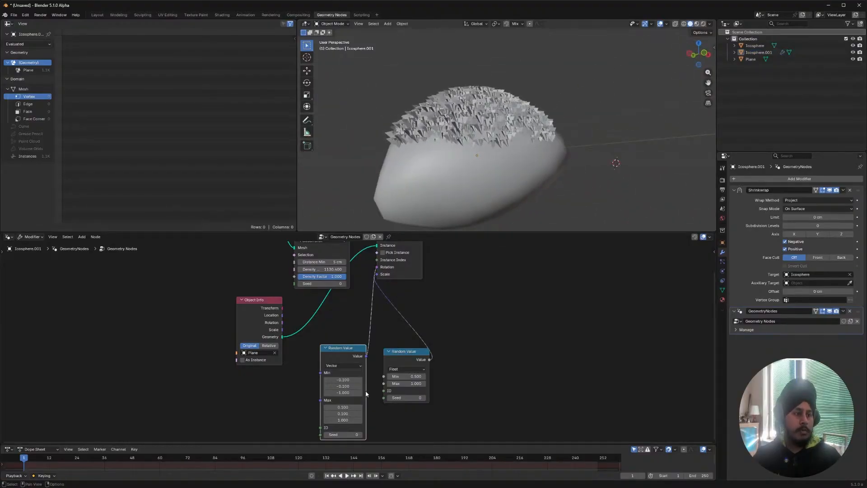
- Widen the rotation randomness with Max X and Y at 0.25 and Min X and Y at -0.25
{"action": "left_click_drag", "start_coordinate": [343, 407], "coordinate": [343, 413]}
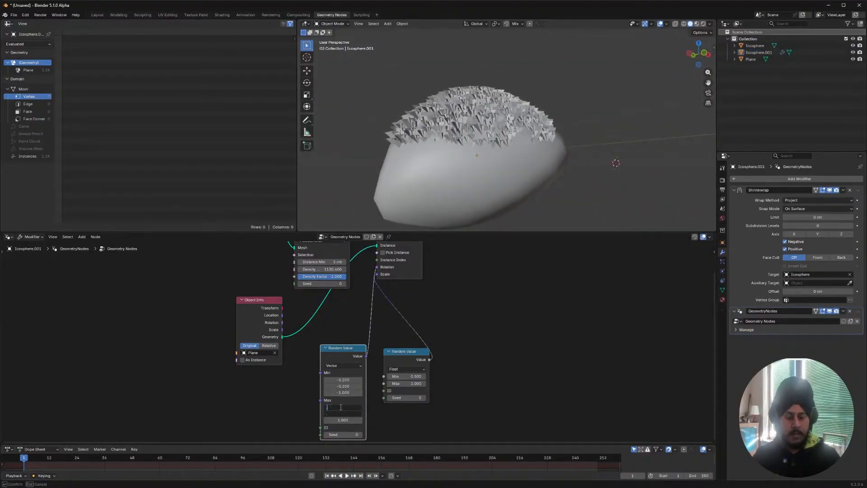
{"action": "type", "text": "0.25"}
{"action": "key", "text": "Return"}
{"action": "left_click_drag", "start_coordinate": [343, 380], "coordinate": [343, 386]}
{"action": "type", "text": "-0.25"}
{"action": "key", "text": "Return"}
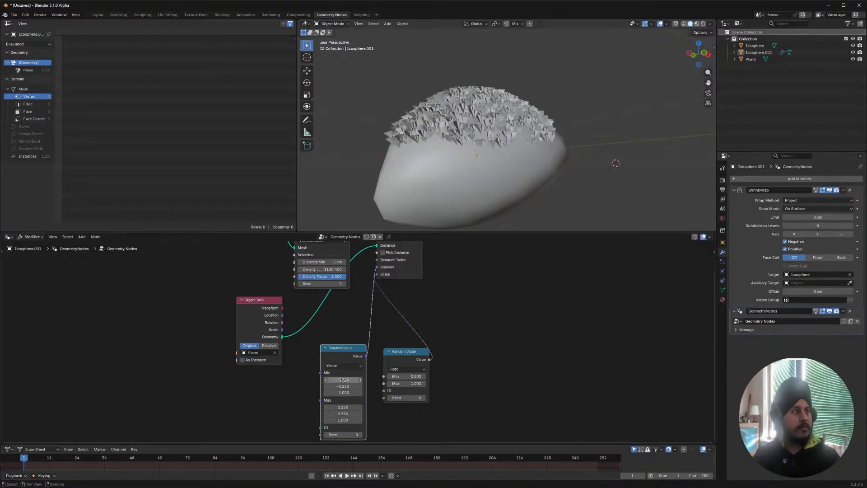
- Display the viewport in material preview and assign the existing green Material.001 to the leaf plane
{"action": "middle_click_drag", "start_coordinate": [455, 213], "coordinate": [518, 144]}
{"action": "left_click", "coordinate": [518, 145]}
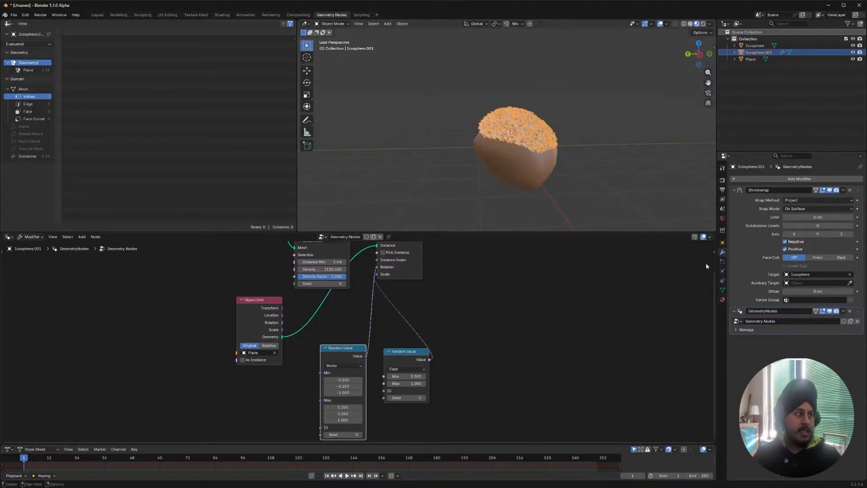
{"action": "left_click", "coordinate": [722, 290]}
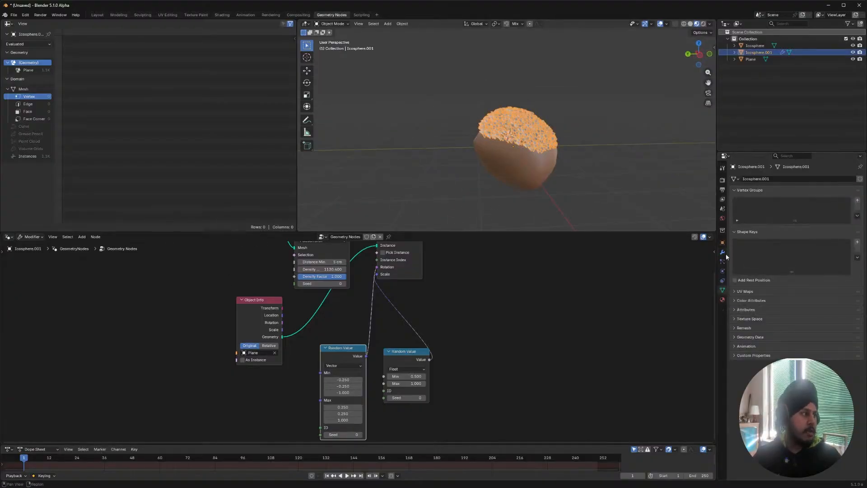
{"action": "left_click", "coordinate": [723, 299]}
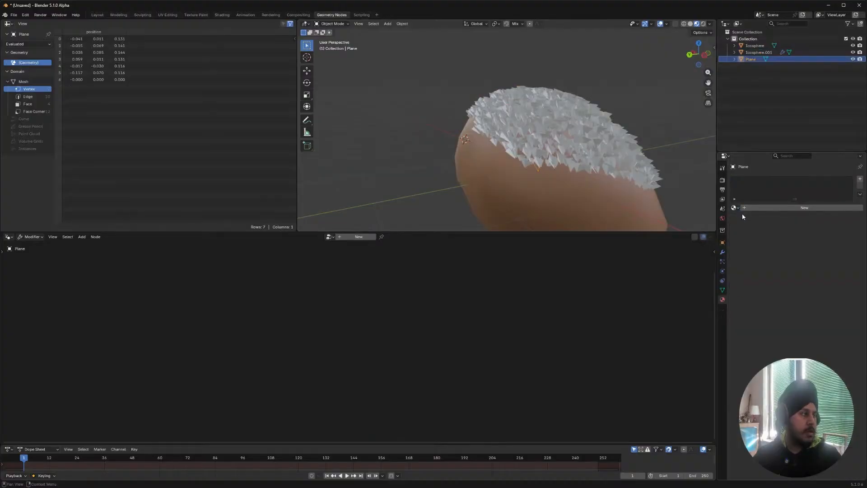
{"action": "left_click", "coordinate": [743, 207]}
{"action": "mouse_move", "coordinate": [460, 131]}
{"action": "middle_mouse_down"}
{"action": "mouse_move", "coordinate": [535, 86]}
{"action": "mouse_move", "coordinate": [664, 133]}
{"action": "mouse_move", "coordinate": [524, 108]}
{"action": "mouse_move", "coordinate": [472, 150]}
{"action": "mouse_move", "coordinate": [514, 102]}
{"action": "mouse_move", "coordinate": [478, 96]}
{"action": "mouse_move", "coordinate": [561, 125]}
{"action": "mouse_move", "coordinate": [451, 130]}
{"action": "mouse_move", "coordinate": [424, 107]}
{"action": "middle_mouse_up"}
{"action": "scroll", "coordinate": [491, 96], "scroll_direction": "down", "scroll_amount": 2}
{"action": "scroll", "coordinate": [519, 102], "scroll_direction": "up", "scroll_amount": 3}
{"action": "left_click", "coordinate": [519, 119]}
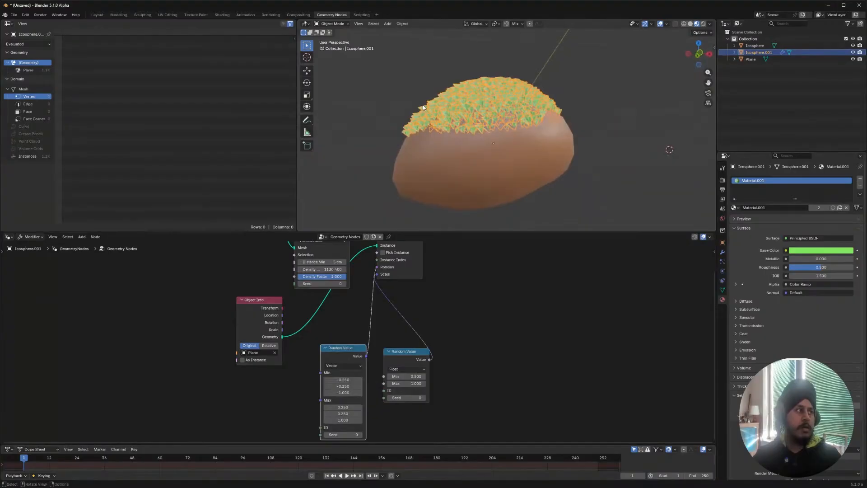
- Duplicate the brown rock in place and rename the copy Ico_normal
{"action": "left_click", "coordinate": [551, 150]}
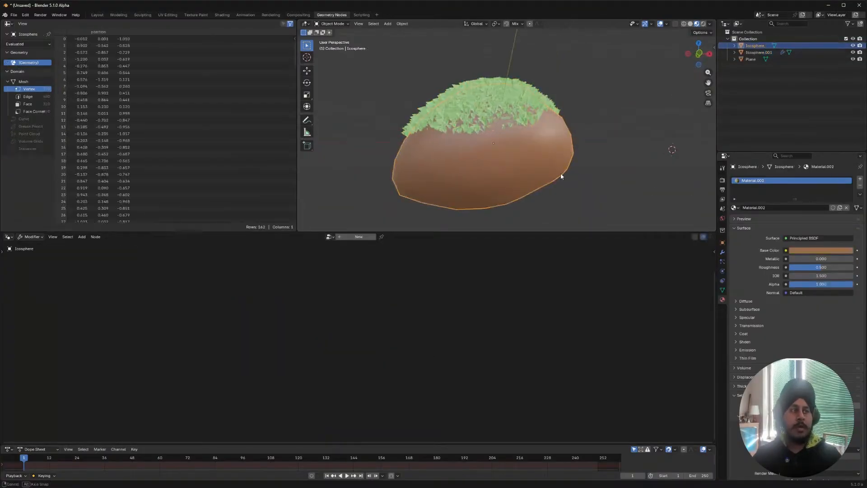
{"action": "key", "text": "shift+d"}
{"action": "right_click", "coordinate": [581, 147]}
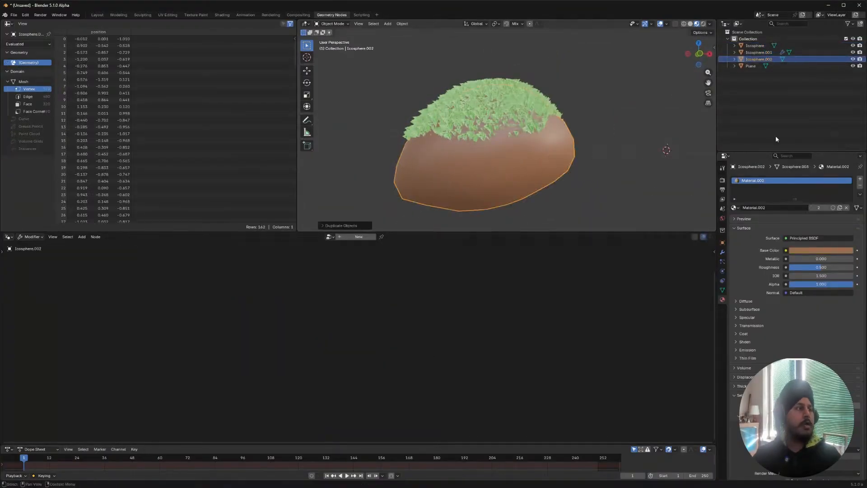
{"action": "double_click", "coordinate": [754, 59]}
{"action": "type", "text": "Ico_normal"}
{"action": "key", "text": "Return"}
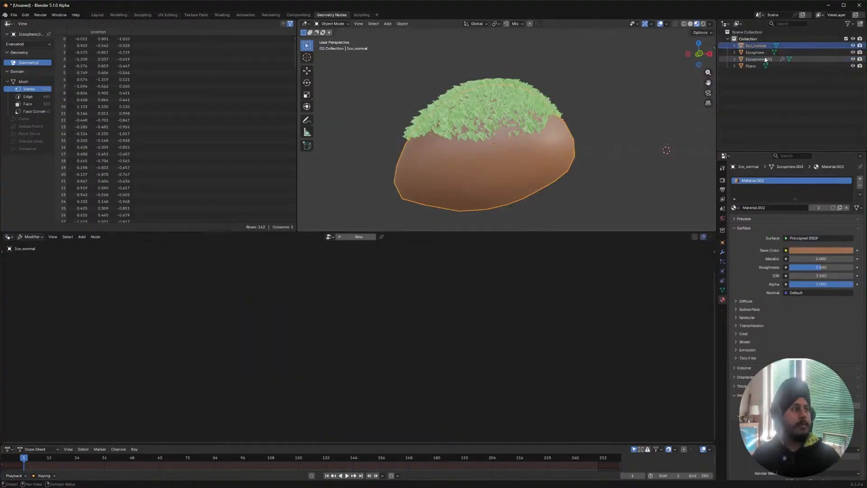
- Add a Displace modifier to the Ico_normal object
{"action": "left_click", "coordinate": [721, 252]}
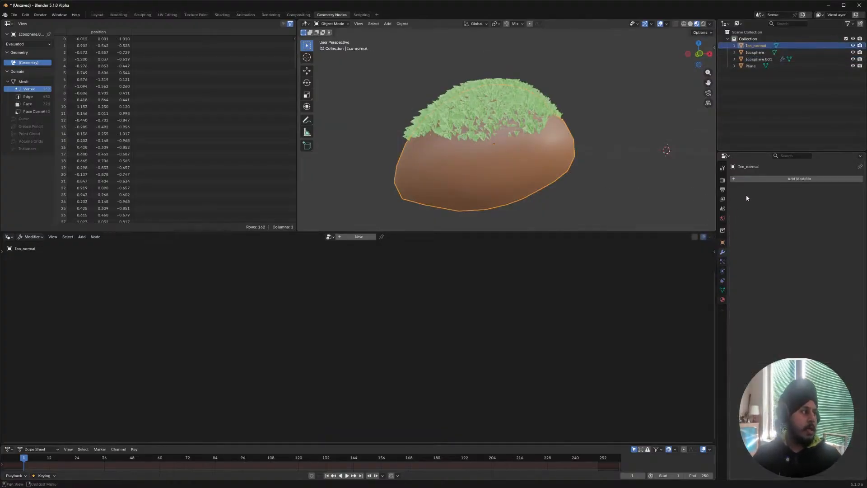
{"action": "left_click", "coordinate": [754, 179]}
{"action": "key", "text": "space"}
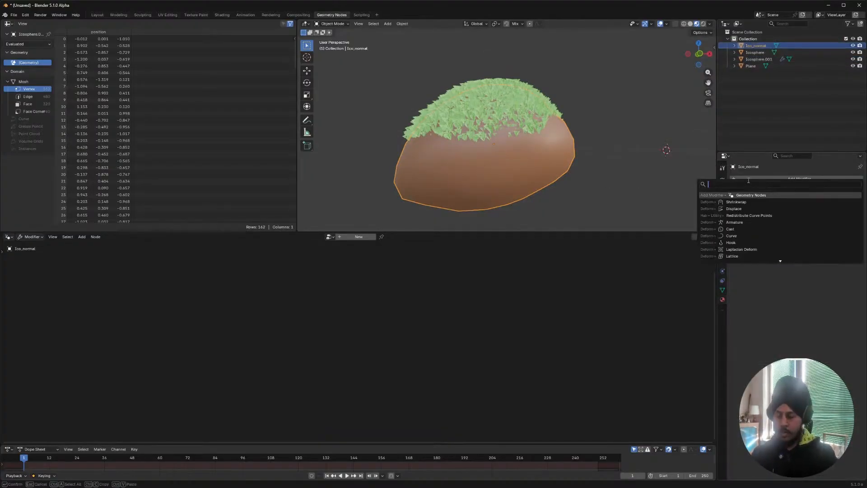
{"action": "type", "text": "disp"}
{"action": "key", "text": "Return"}
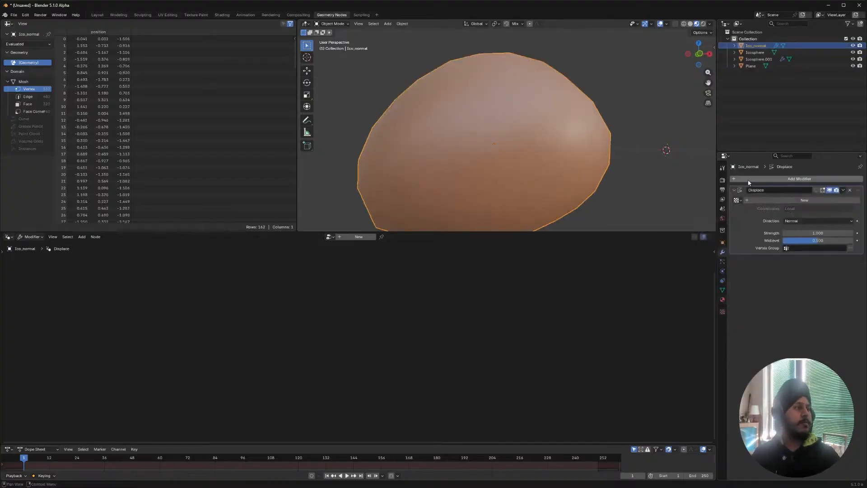
- Hide Ico_normal in the viewport and select the moss cap
{"action": "middle_click_drag", "start_coordinate": [443, 92], "coordinate": [600, 102]}
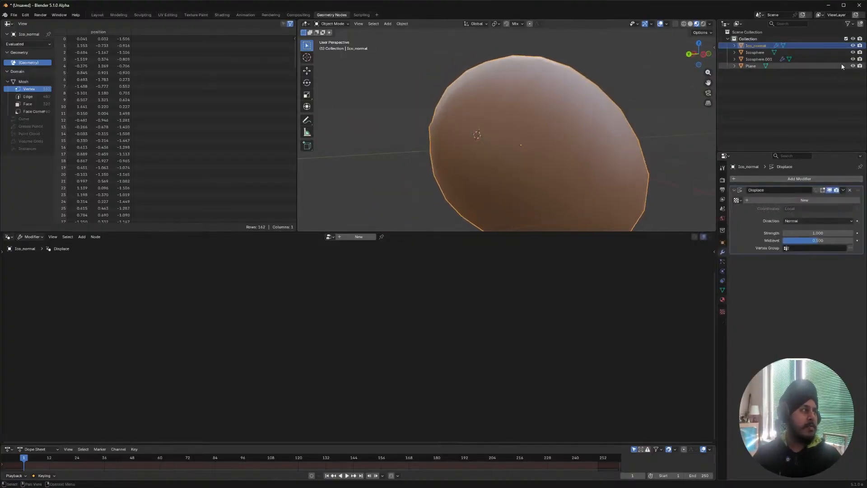
{"action": "left_click", "coordinate": [852, 46]}
{"action": "left_click", "coordinate": [852, 45]}
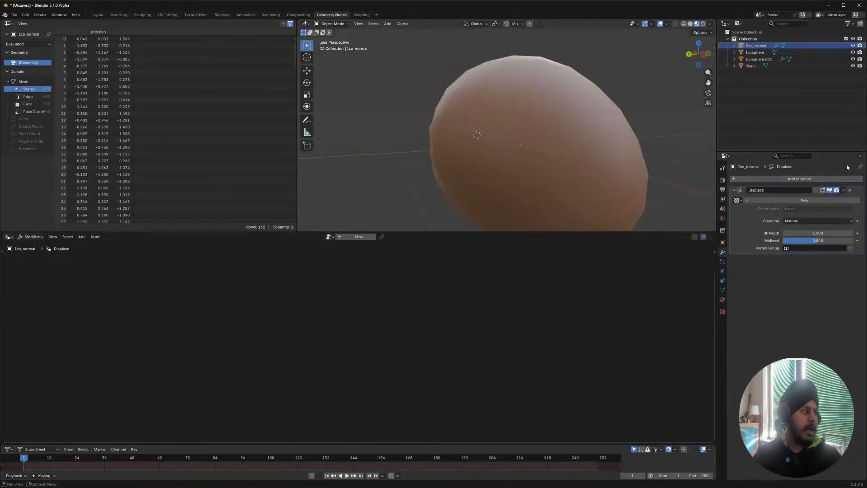
{"action": "left_click", "coordinate": [852, 46]}
{"action": "middle_click_drag", "start_coordinate": [587, 133], "coordinate": [457, 137]}
{"action": "left_click", "coordinate": [489, 105]}
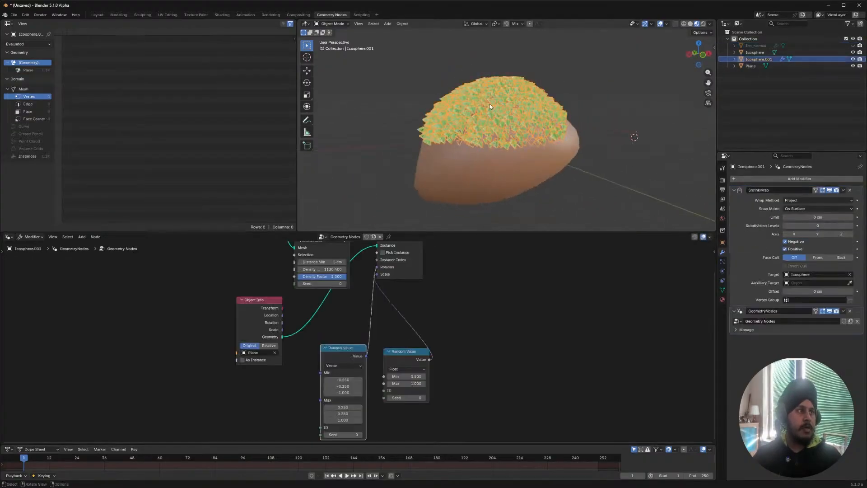
{"action": "left_click", "coordinate": [755, 179]}
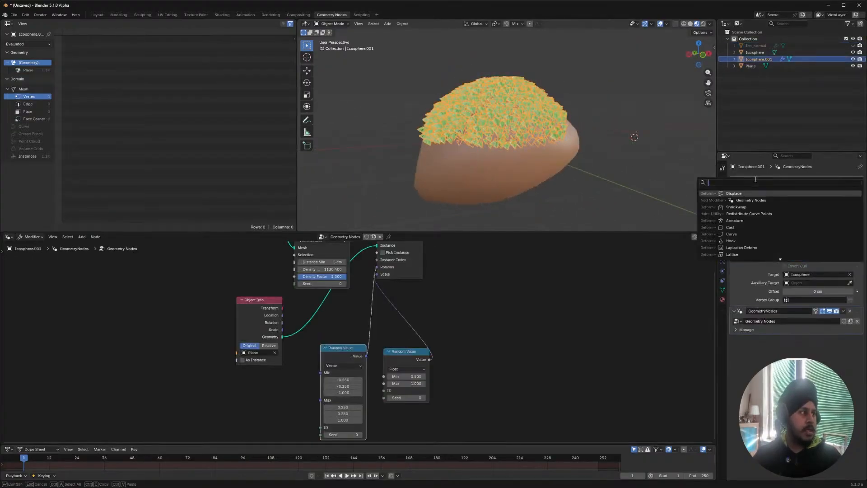
{"action": "type", "text": "atti"}
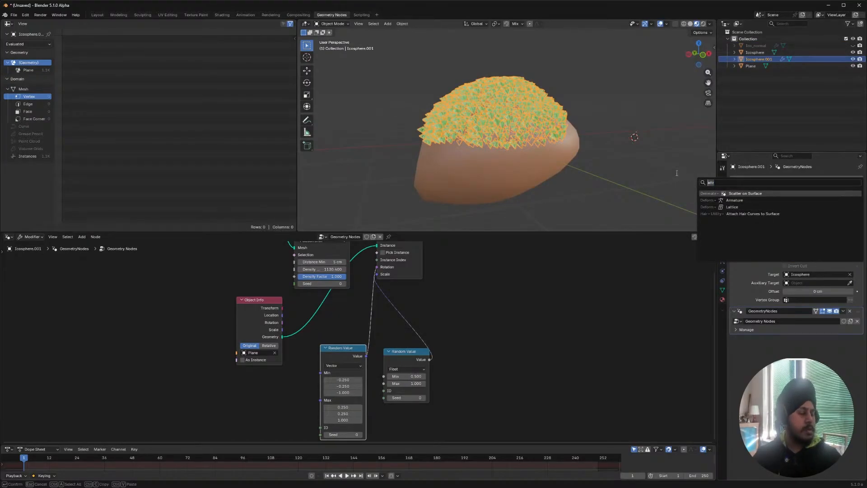
{"action": "key", "text": "BackSpace"}
{"action": "key", "text": "BackSpace"}
{"action": "key", "text": "BackSpace"}
{"action": "key", "text": "BackSpace"}
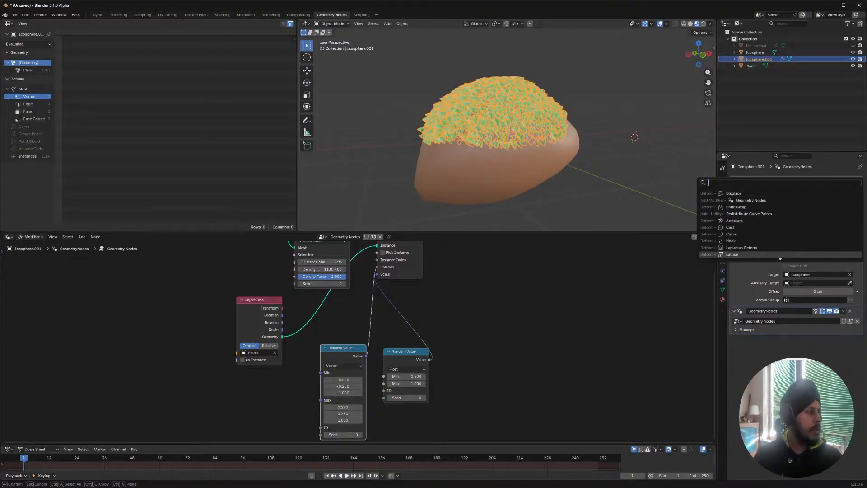
{"action": "key", "text": "Escape"}
- Add a Data Transfer modifier to the moss cap with Ico_normal as its source object
{"action": "left_click", "coordinate": [755, 179]}
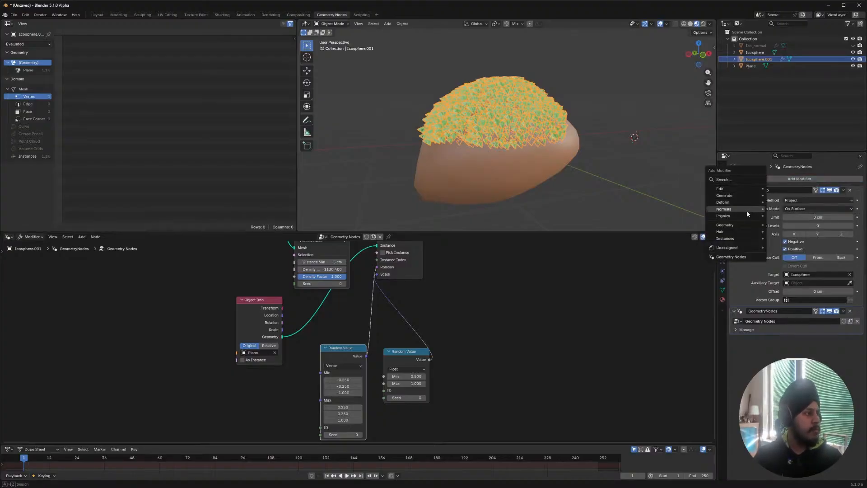
{"action": "mouse_move", "coordinate": [747, 197]}
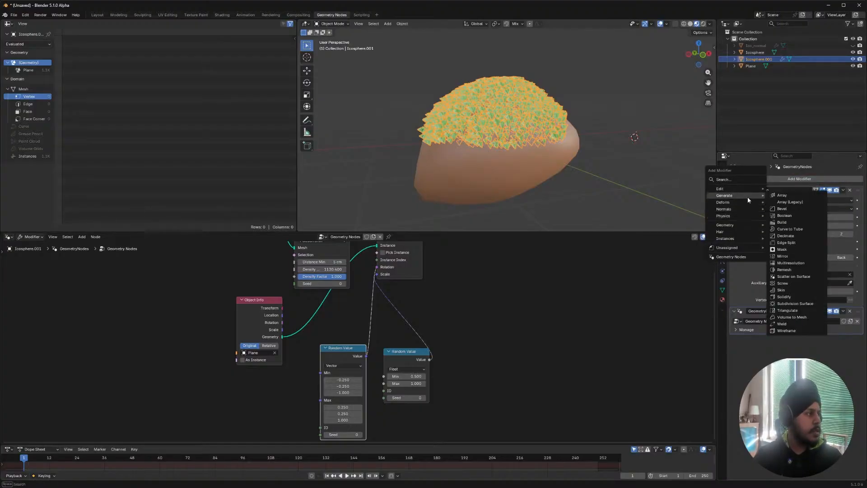
{"action": "mouse_move", "coordinate": [746, 228]}
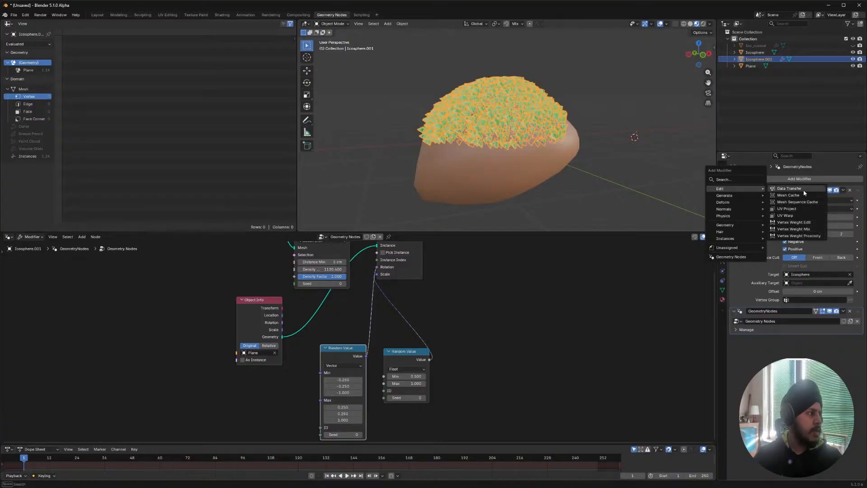
{"action": "left_click", "coordinate": [803, 190]}
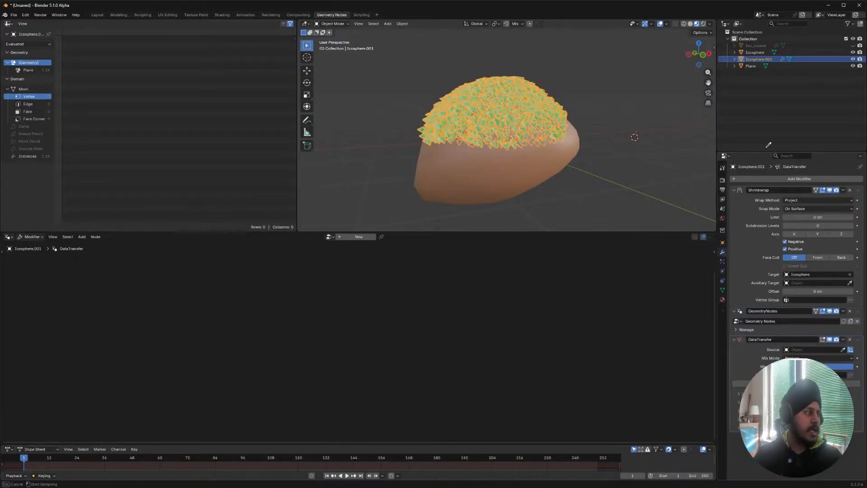
{"action": "left_click", "coordinate": [763, 46]}
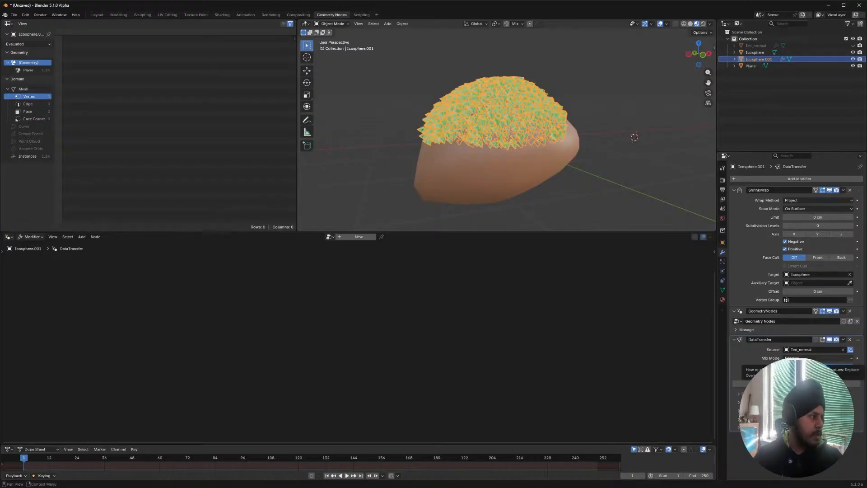
- Try enabling the Smooth option under Face Data in the moss cap's Data Transfer modifier
{"action": "middle_click_drag", "start_coordinate": [532, 122], "coordinate": [564, 144]}
{"action": "key", "text": "alt+a"}
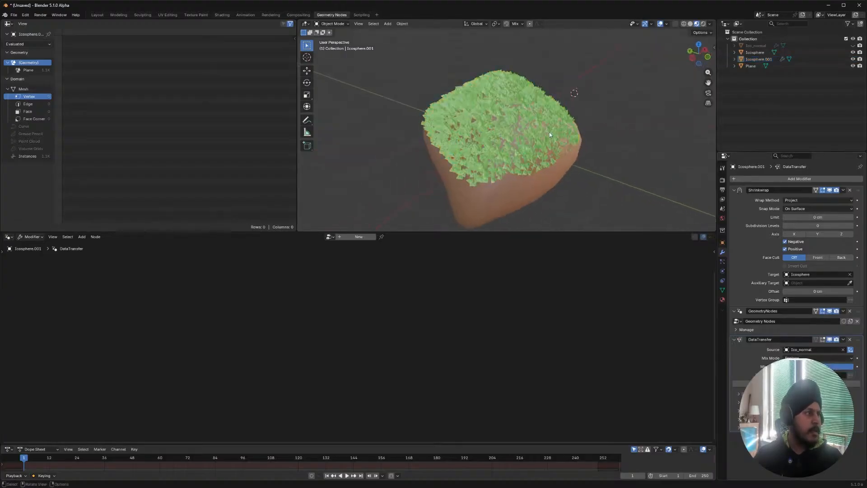
{"action": "scroll", "coordinate": [549, 132], "scroll_direction": "up", "scroll_amount": 2}
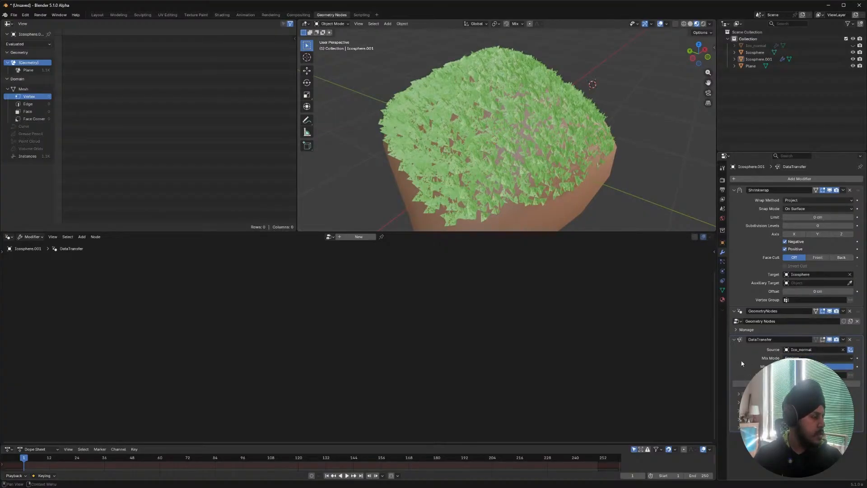
{"action": "left_click", "coordinate": [741, 394]}
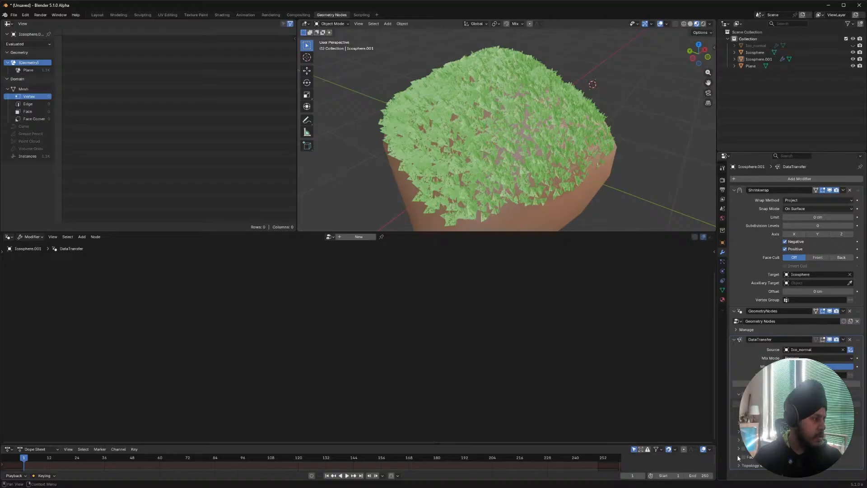
{"action": "left_click", "coordinate": [741, 464]}
{"action": "scroll", "coordinate": [739, 456], "scroll_direction": "down", "scroll_amount": 1}
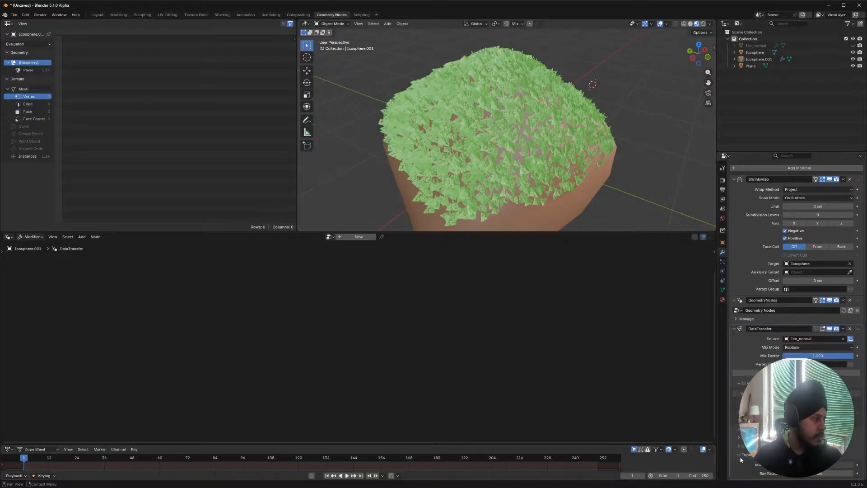
{"action": "scroll", "coordinate": [739, 454], "scroll_direction": "up", "scroll_amount": 1}
{"action": "left_click", "coordinate": [739, 456]}
{"action": "scroll", "coordinate": [739, 456], "scroll_direction": "down", "scroll_amount": 1}
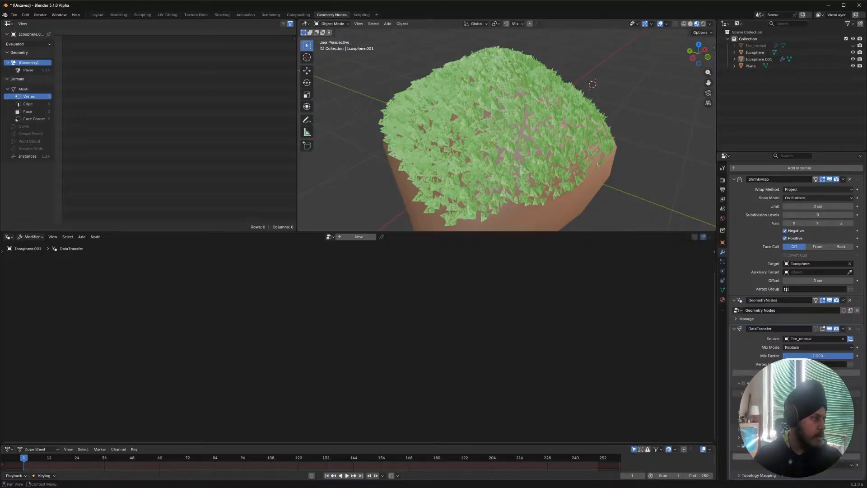
{"action": "left_click", "coordinate": [757, 456]}
{"action": "scroll", "coordinate": [757, 456], "scroll_direction": "down", "scroll_amount": 1}
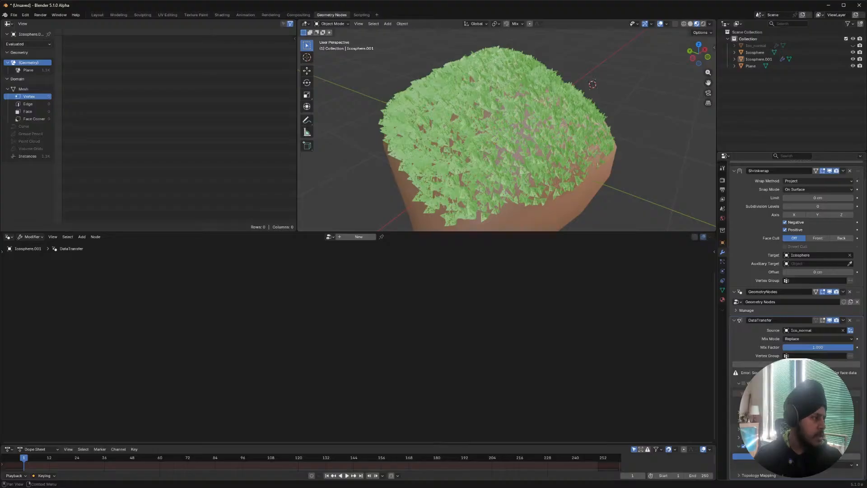
{"action": "scroll", "coordinate": [756, 456], "scroll_direction": "up", "scroll_amount": 1}
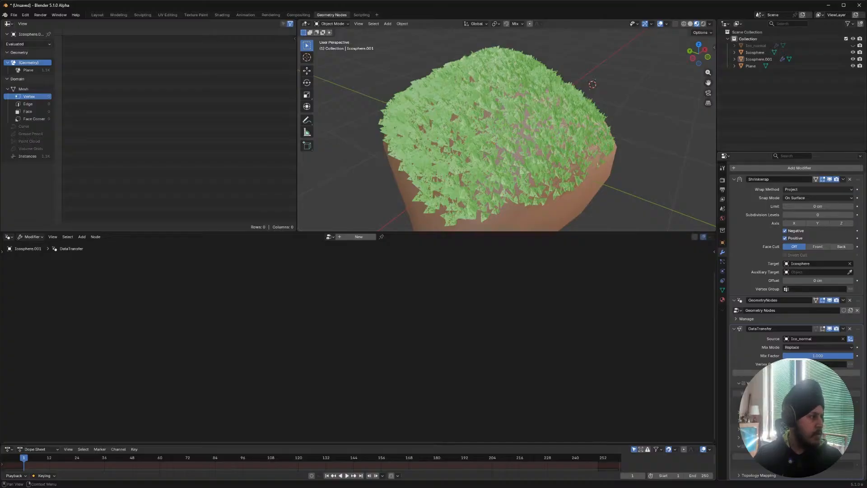
{"action": "scroll", "coordinate": [794, 271], "scroll_direction": "down", "scroll_amount": 1}
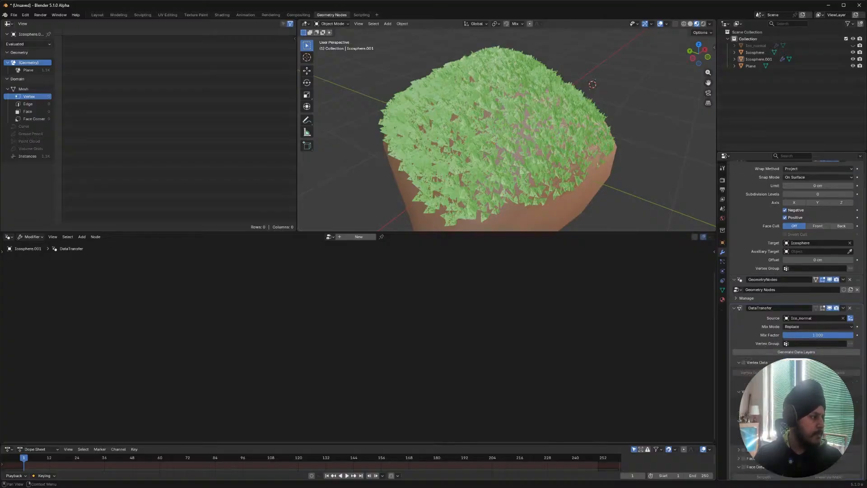
- Enable edit-mode display for the moss cap's Data Transfer modifier
{"action": "left_click", "coordinate": [739, 421]}
{"action": "scroll", "coordinate": [797, 277], "scroll_direction": "up", "scroll_amount": 1}
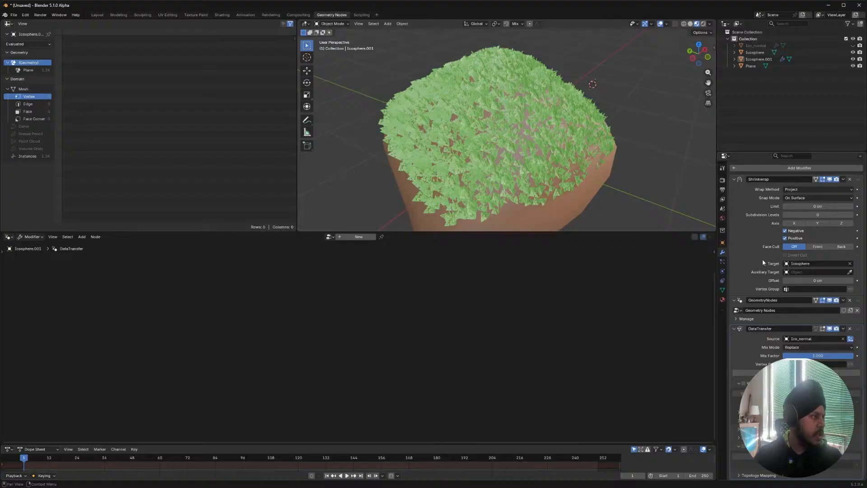
{"action": "scroll", "coordinate": [762, 253], "scroll_direction": "up", "scroll_amount": 1}
{"action": "left_click", "coordinate": [754, 179]}
{"action": "mouse_move", "coordinate": [751, 177]}
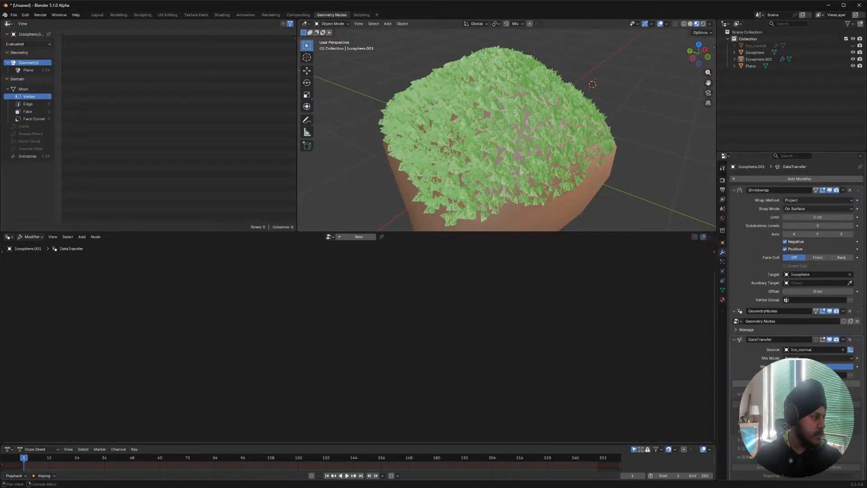
{"action": "left_click", "coordinate": [822, 339]}
- Switch the viewport to solid shading and reselect the moss cap, Icosphere.001
{"action": "middle_click_drag", "start_coordinate": [364, 156], "coordinate": [465, 125]}
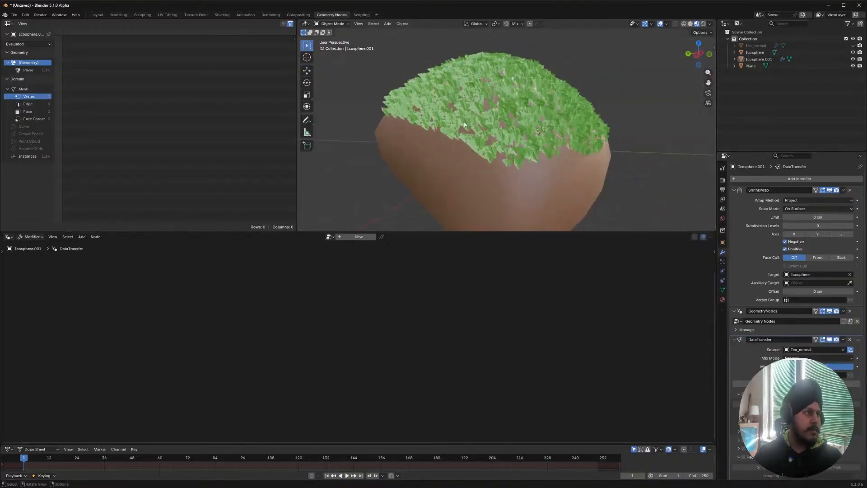
{"action": "key", "text": "z"}
{"action": "middle_click_drag", "start_coordinate": [563, 129], "coordinate": [518, 113]}
{"action": "left_click", "coordinate": [519, 113]}
{"action": "left_click", "coordinate": [493, 182]}
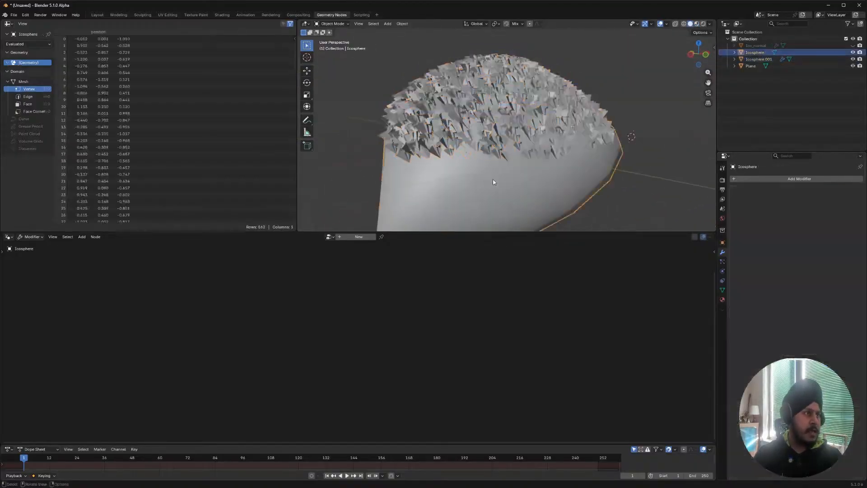
{"action": "left_click", "coordinate": [756, 60]}
{"action": "middle_click_drag", "start_coordinate": [616, 85], "coordinate": [587, 90]}
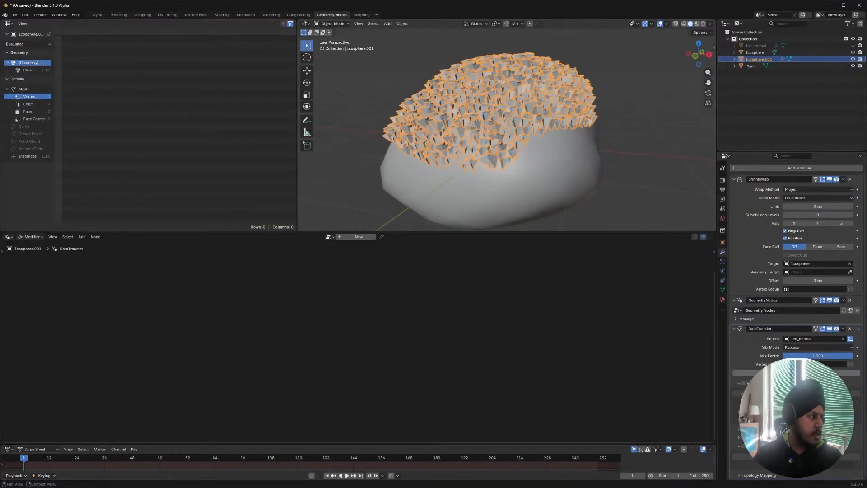
- Try turning on Vertex Data in the moss cap's Data Transfer modifier
{"action": "mouse_move", "coordinate": [827, 358]}
{"action": "left_mouse_down"}
{"action": "mouse_move", "coordinate": [781, 359]}
{"action": "mouse_move", "coordinate": [832, 358]}
{"action": "left_mouse_up"}
{"action": "left_click", "coordinate": [816, 364]}
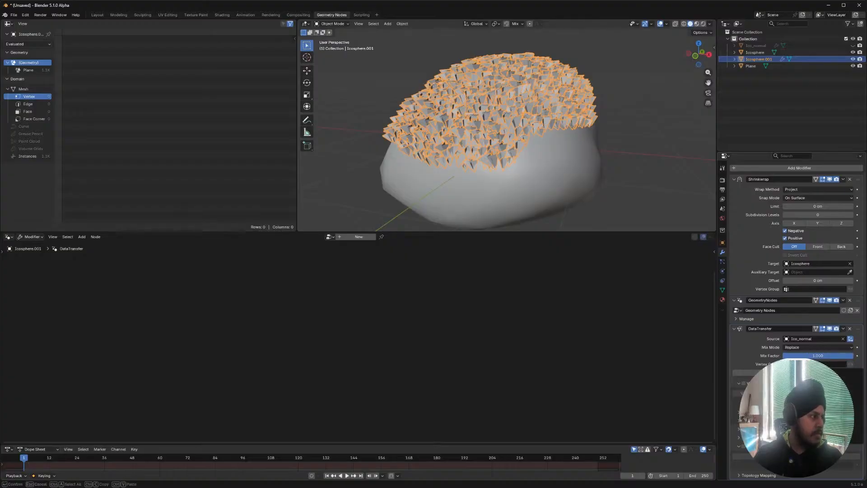
{"action": "left_click", "coordinate": [814, 339]}
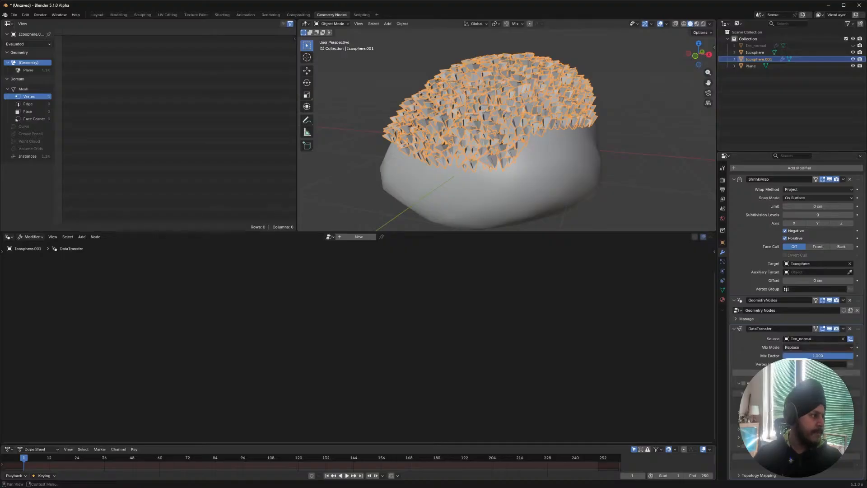
{"action": "left_click", "coordinate": [743, 384]}
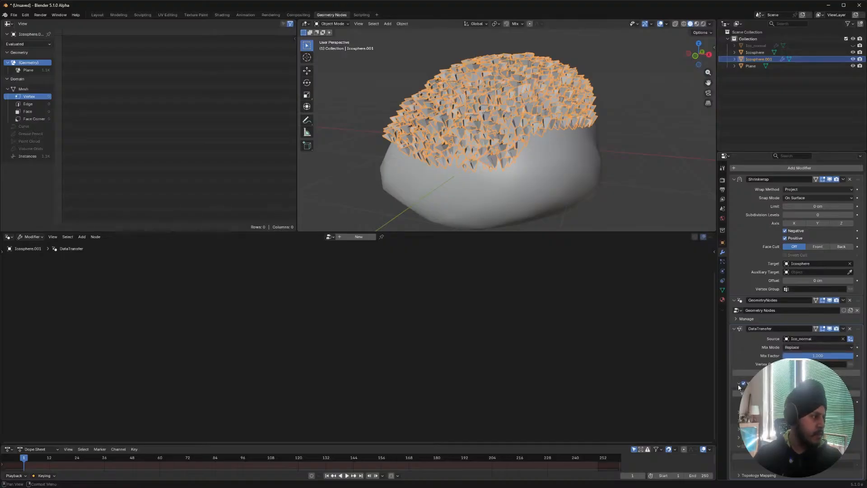
{"action": "scroll", "coordinate": [739, 386], "scroll_direction": "up", "scroll_amount": 1}
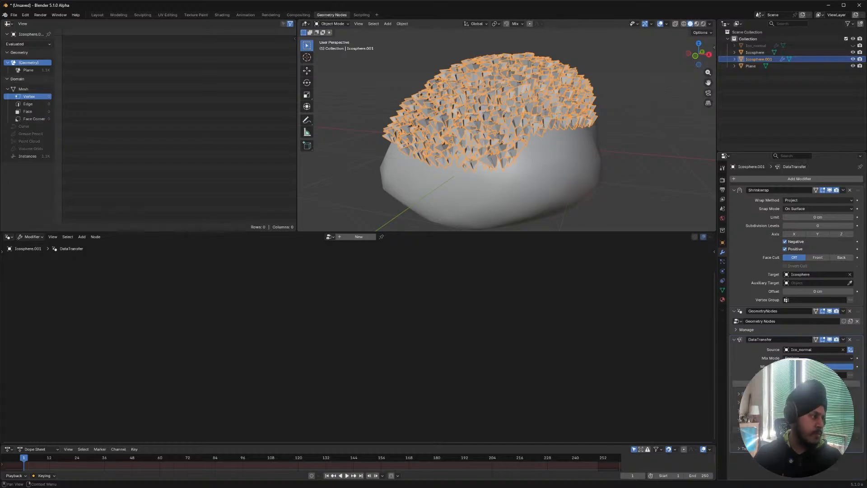
{"action": "left_click", "coordinate": [739, 402]}
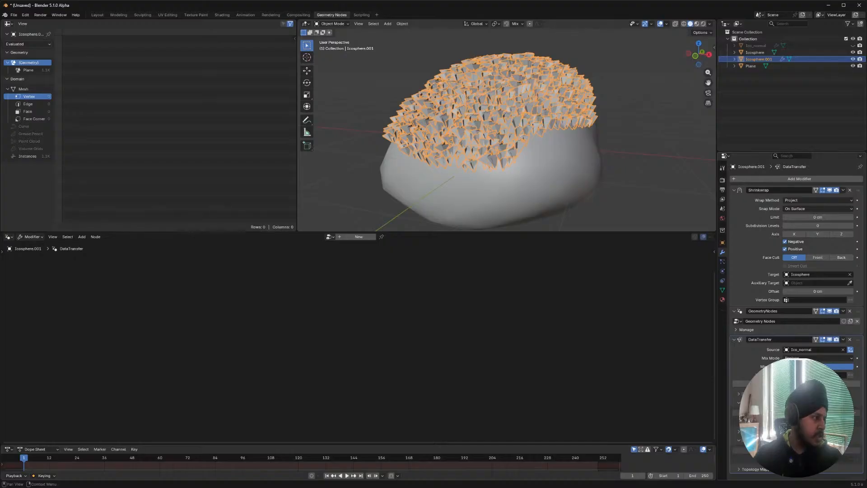
{"action": "left_click", "coordinate": [737, 403]}
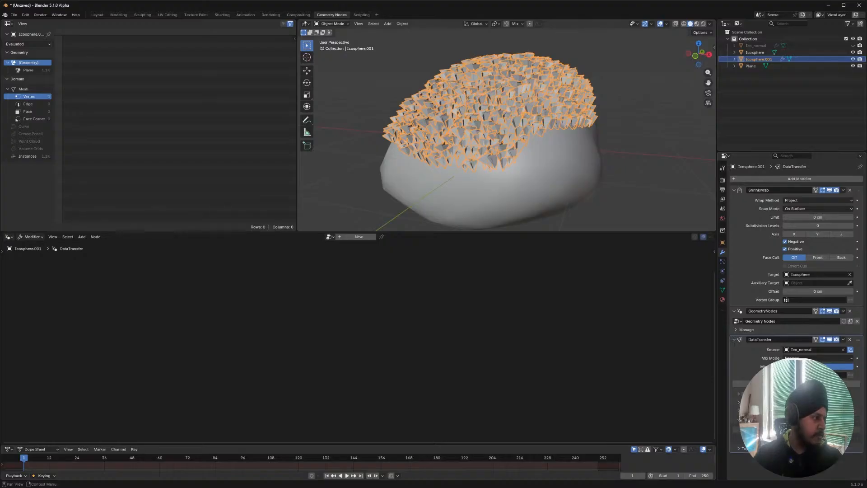
- Try transferring custom normals through the Face Corner Data of the moss cap's Data Transfer modifier
{"action": "left_click", "coordinate": [739, 410]}
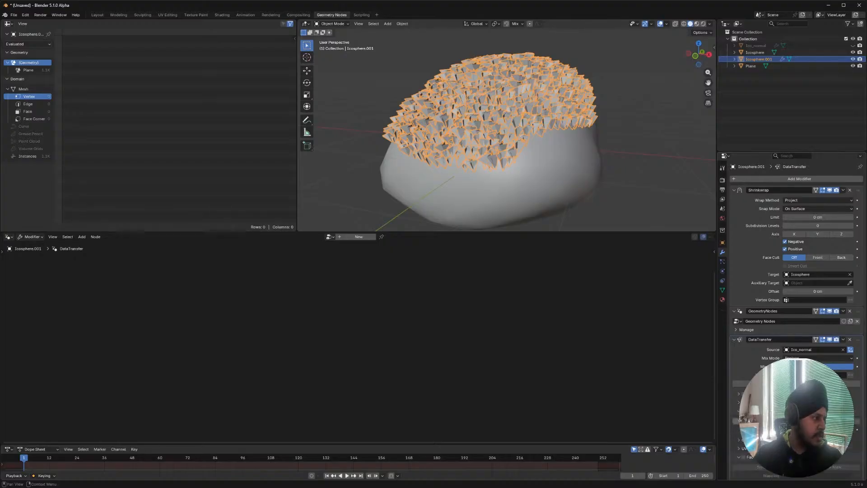
{"action": "left_click", "coordinate": [754, 421]}
{"action": "left_click", "coordinate": [796, 383]}
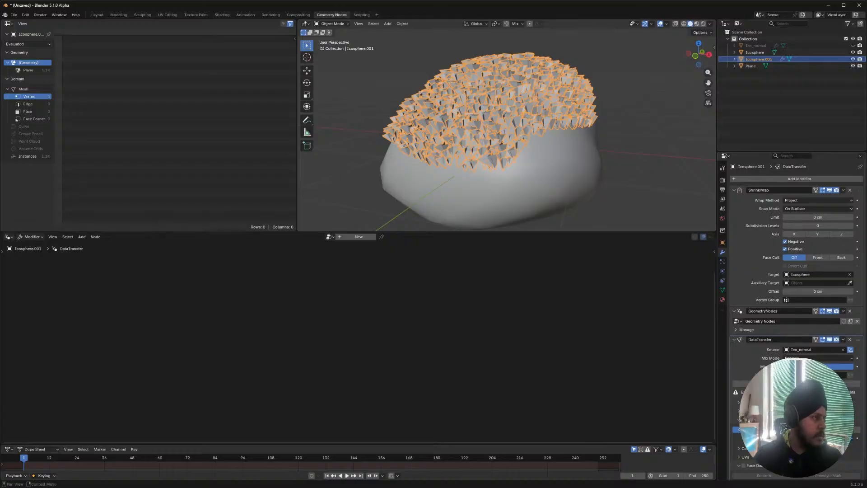
{"action": "left_click", "coordinate": [758, 429]}
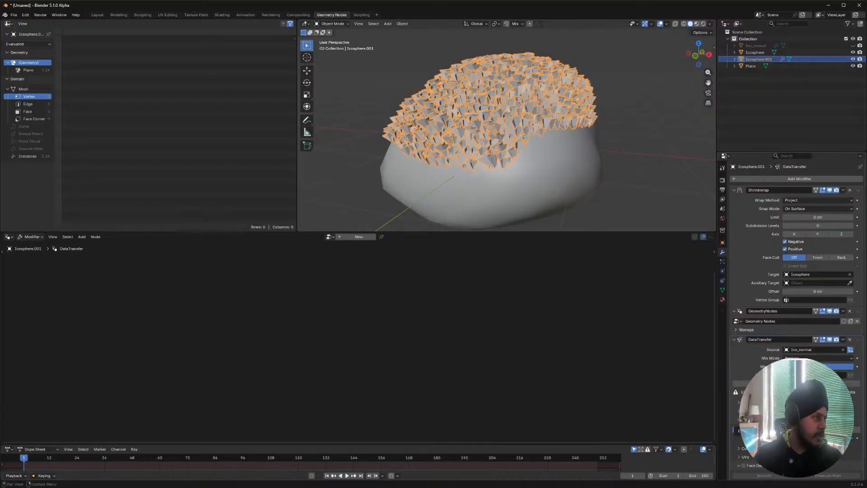
- Examine the shading of the moss leaves on the rock from several sides
{"action": "middle_click_drag", "start_coordinate": [587, 226], "coordinate": [536, 143]}
{"action": "left_click", "coordinate": [559, 170]}
{"action": "middle_click_drag", "start_coordinate": [646, 142], "coordinate": [448, 158]}
{"action": "left_click", "coordinate": [508, 129]}
{"action": "left_click", "coordinate": [479, 101]}
{"action": "middle_click_drag", "start_coordinate": [480, 104], "coordinate": [437, 124]}
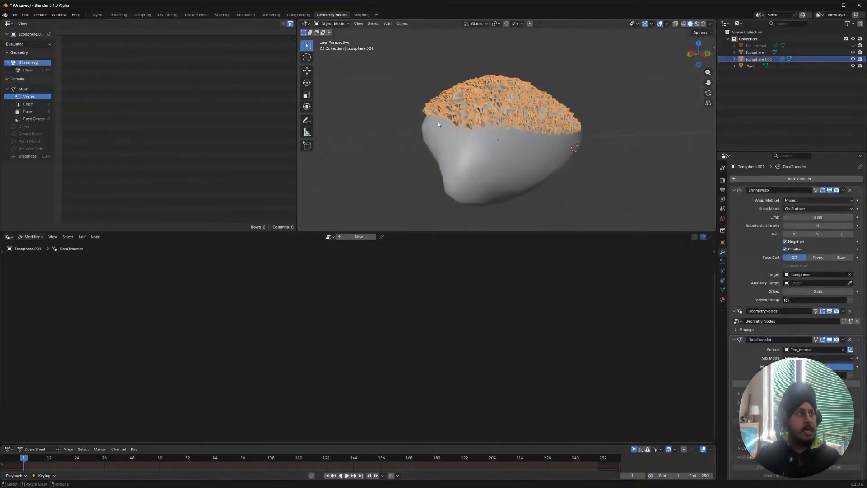
{"action": "mouse_move", "coordinate": [530, 139]}
{"action": "middle_mouse_down"}
{"action": "mouse_move", "coordinate": [518, 156]}
{"action": "mouse_move", "coordinate": [485, 162]}
{"action": "mouse_move", "coordinate": [525, 148]}
{"action": "middle_mouse_up"}
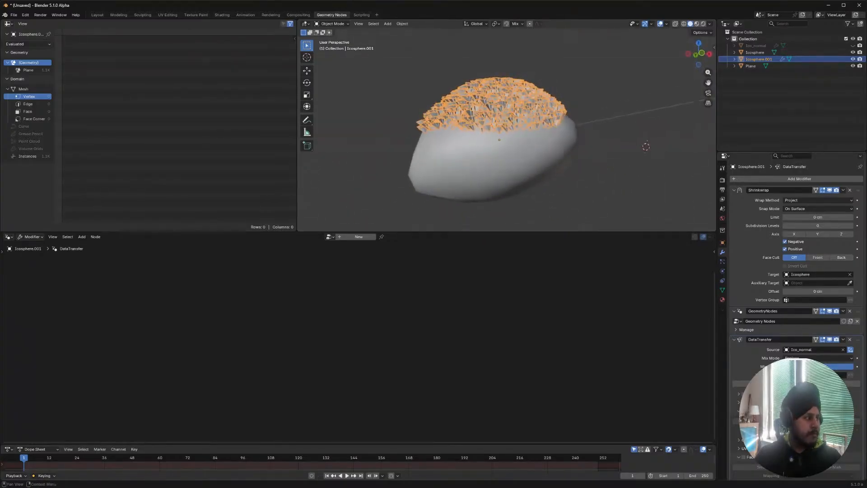
- Add a vertex group to the moss cap's mesh and return to its modifier settings
{"action": "scroll", "coordinate": [757, 363], "scroll_direction": "down", "scroll_amount": 1}
{"action": "left_click", "coordinate": [814, 364]}
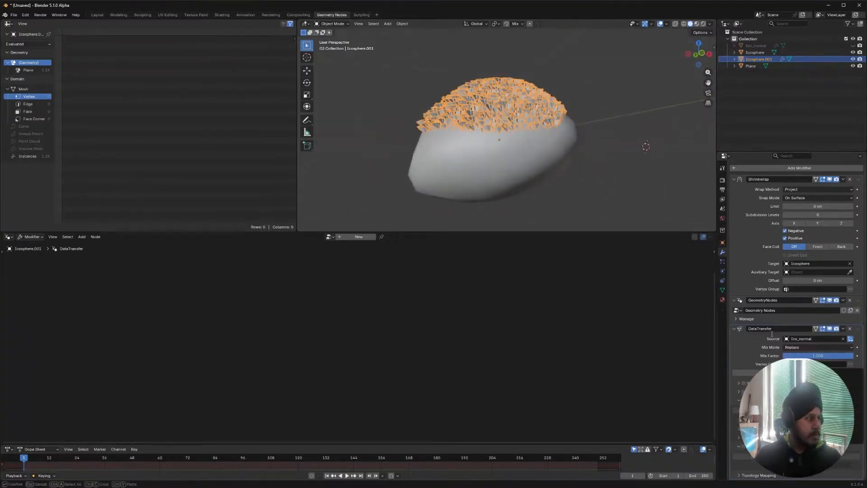
{"action": "left_click", "coordinate": [722, 289]}
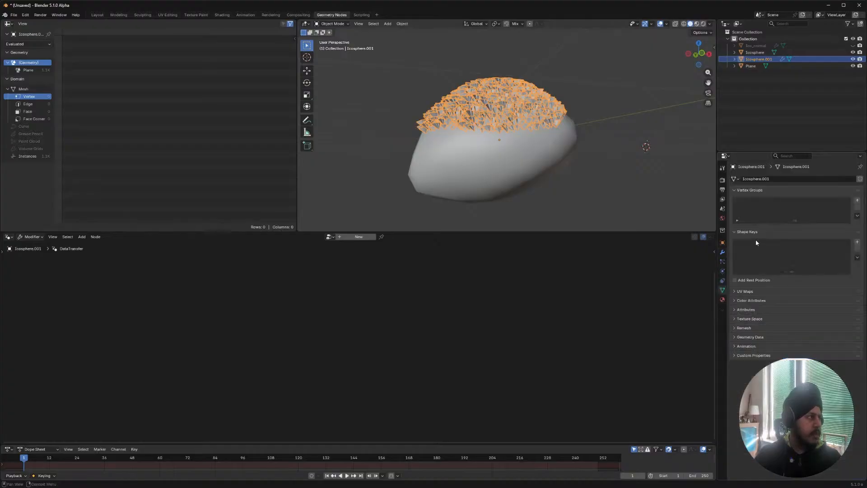
{"action": "left_click", "coordinate": [857, 200]}
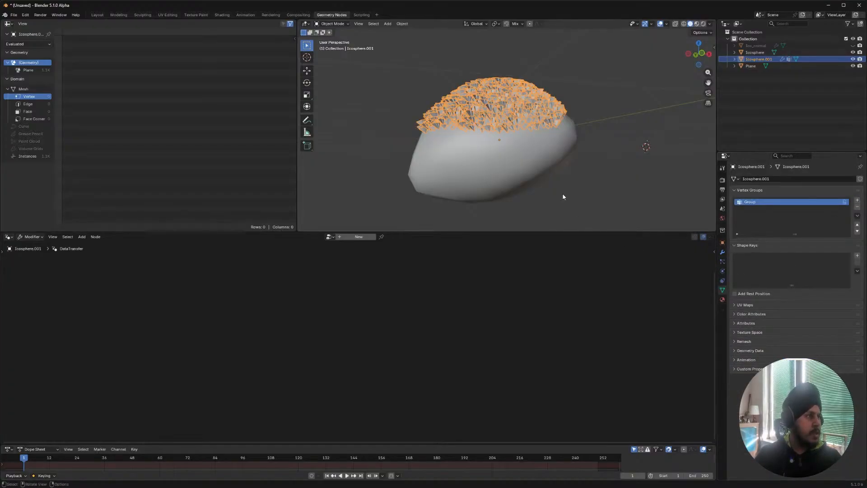
{"action": "left_click", "coordinate": [722, 252]}
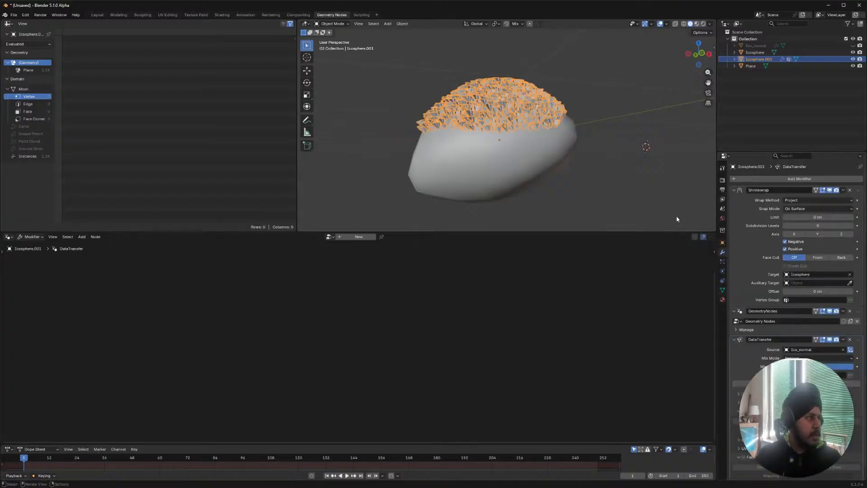
- Try to apply the Geometry Nodes modifier on the moss cap
{"action": "left_click", "coordinate": [734, 311]}
{"action": "left_click", "coordinate": [734, 311]}
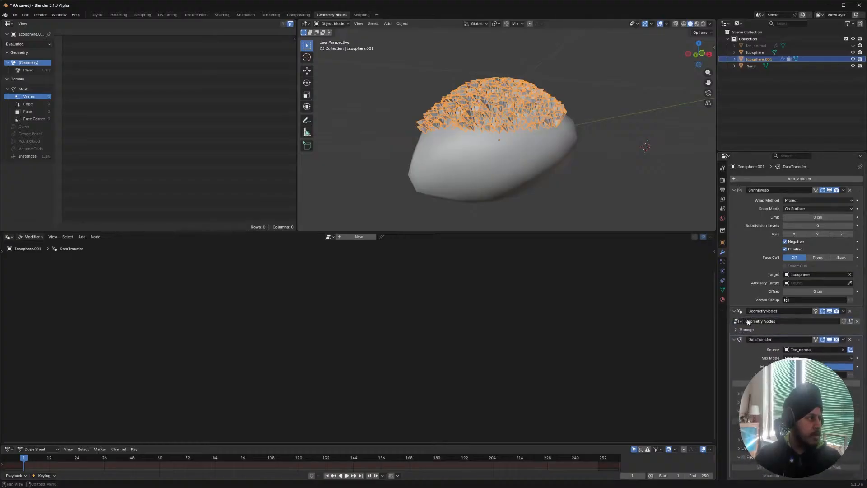
{"action": "left_click", "coordinate": [736, 329]}
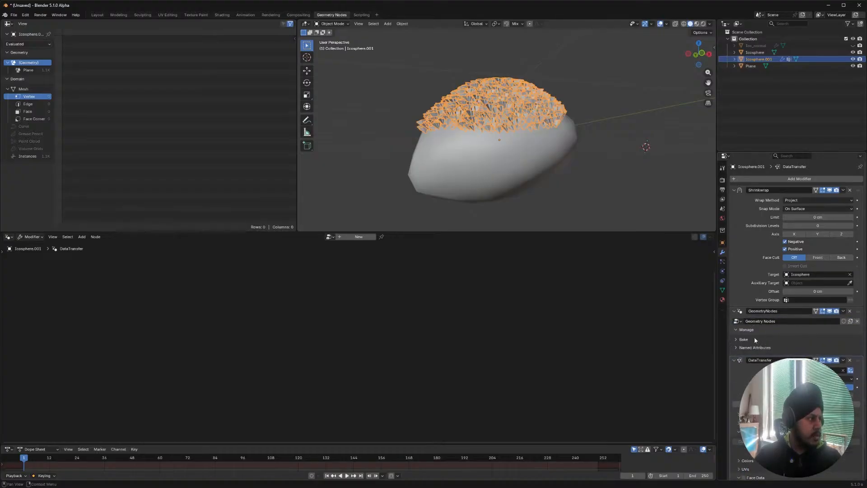
{"action": "left_click", "coordinate": [736, 340]}
{"action": "left_click", "coordinate": [737, 340]}
{"action": "left_click", "coordinate": [843, 311]}
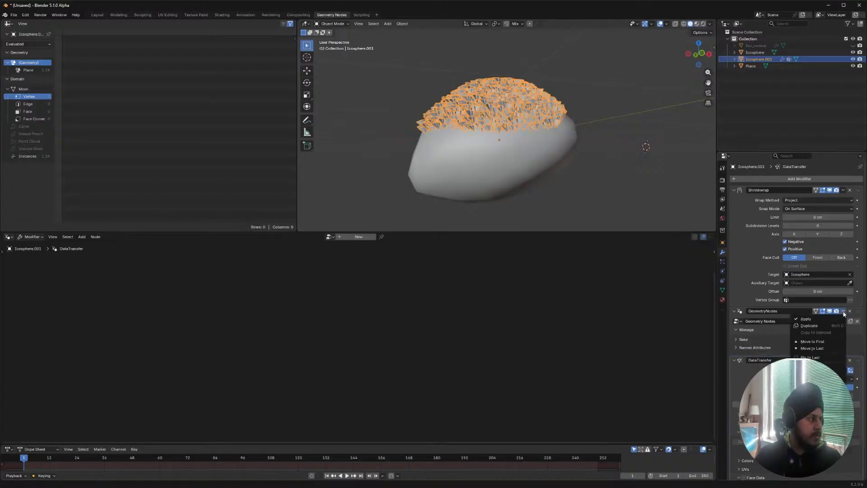
{"action": "left_click", "coordinate": [816, 320]}
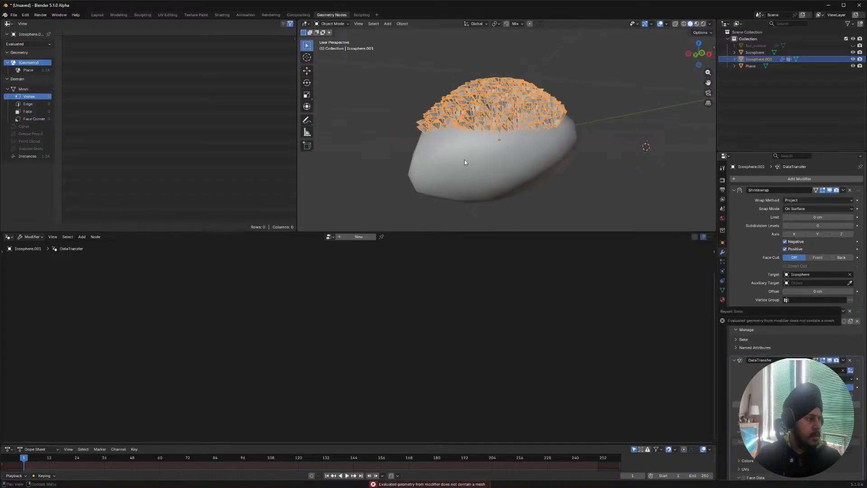
{"action": "middle_click_drag", "start_coordinate": [474, 158], "coordinate": [519, 176]}
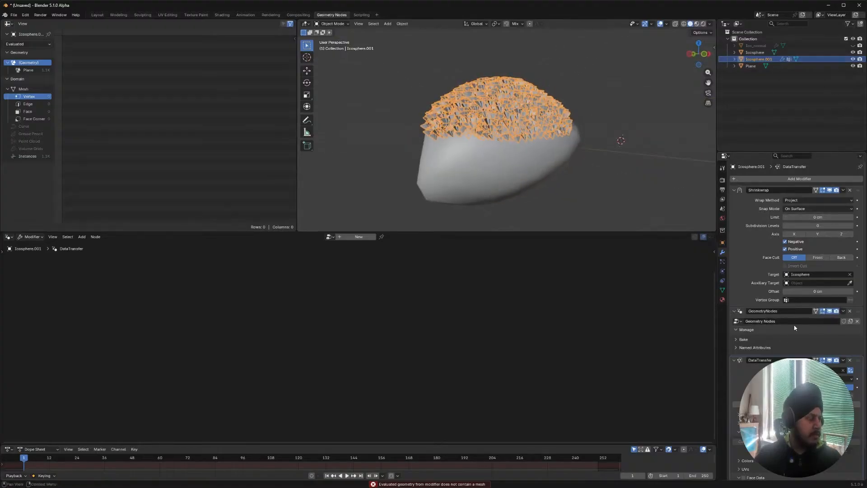
{"action": "scroll", "coordinate": [750, 433], "scroll_direction": "down", "scroll_amount": 2}
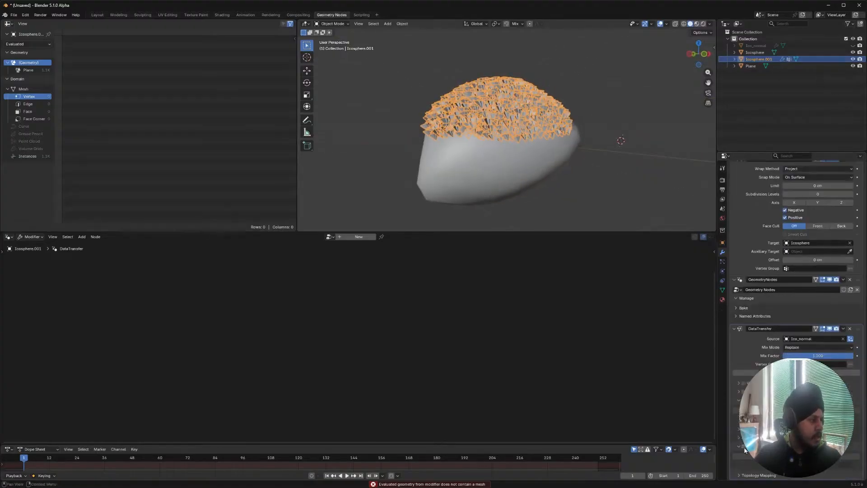
{"action": "scroll", "coordinate": [742, 470], "scroll_direction": "down", "scroll_amount": 1}
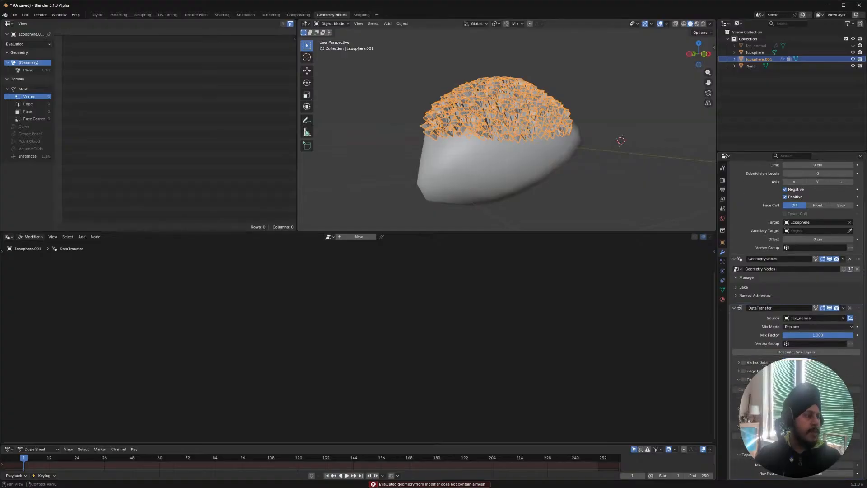
- Deselect all objects in the moss scene
{"action": "left_click", "coordinate": [743, 426]}
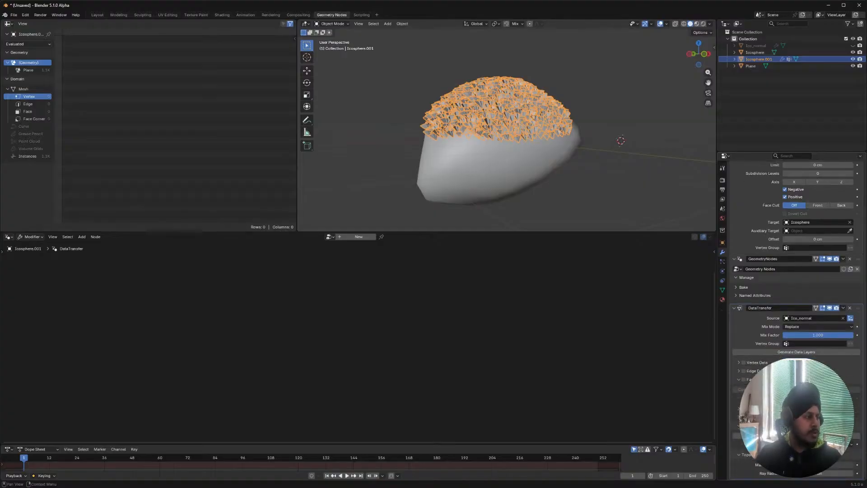
{"action": "middle_click_drag", "start_coordinate": [482, 148], "coordinate": [429, 111]}
{"action": "key", "text": "alt+a"}
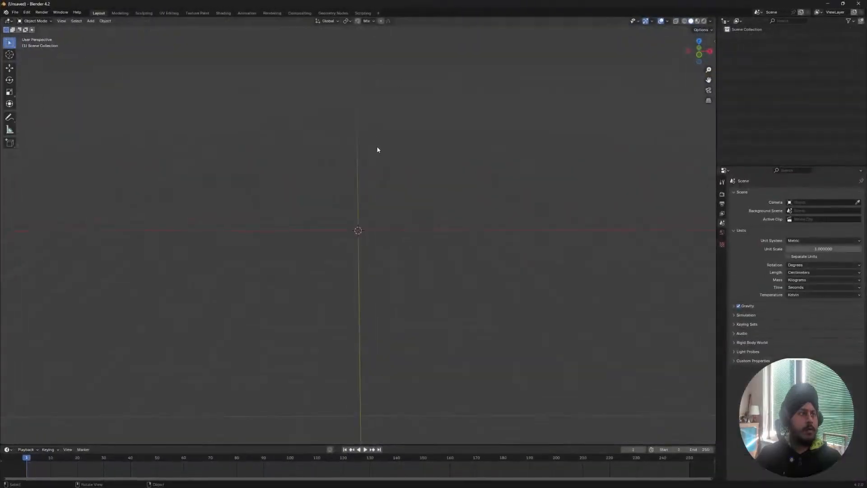
- Switch to an empty Blender 4.2 scene and add a Monkey mesh at the world origin
{"action": "middle_click_drag", "start_coordinate": [377, 149], "coordinate": [385, 242]}
{"action": "key", "text": "shift+a"}
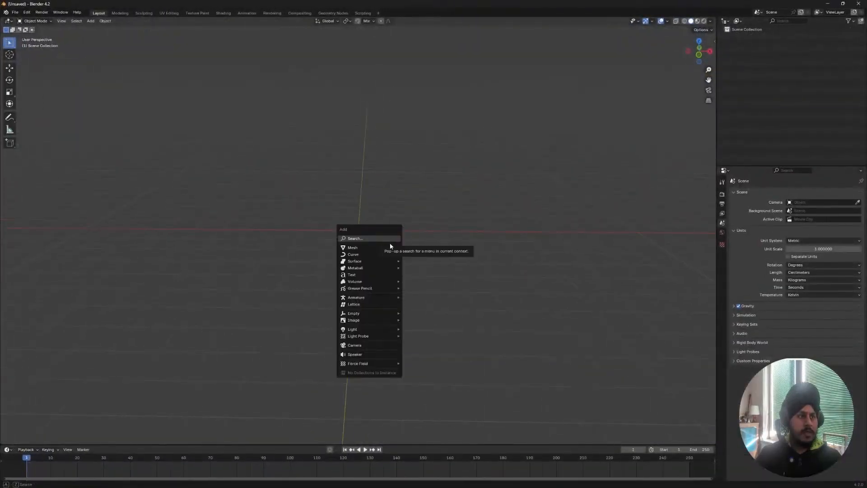
{"action": "mouse_move", "coordinate": [388, 248]}
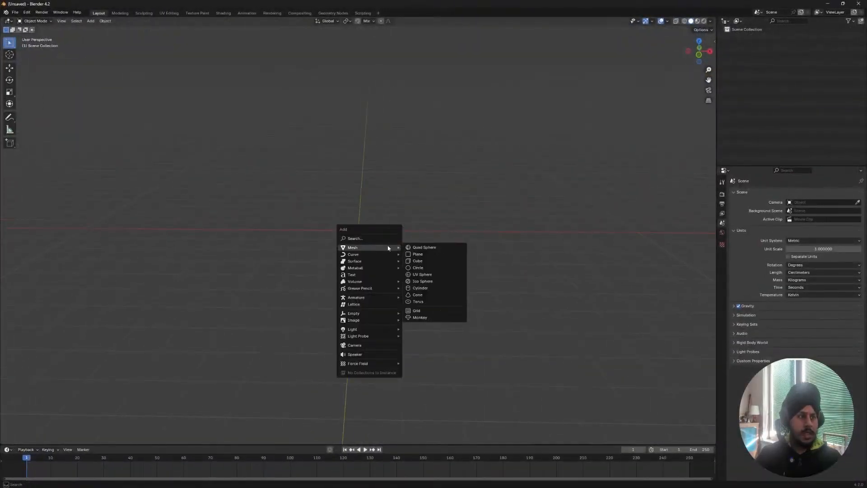
{"action": "left_click", "coordinate": [418, 317]}
{"action": "scroll", "coordinate": [358, 228], "scroll_direction": "down", "scroll_amount": 2}
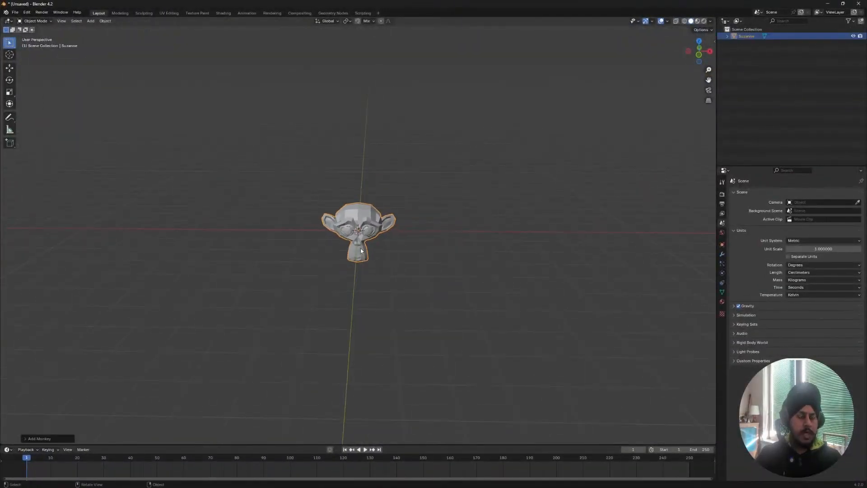
- Add an Ico Sphere at the origin and scale it up until it fully encloses the monkey
{"action": "key", "text": "shift+a"}
{"action": "mouse_move", "coordinate": [357, 242]}
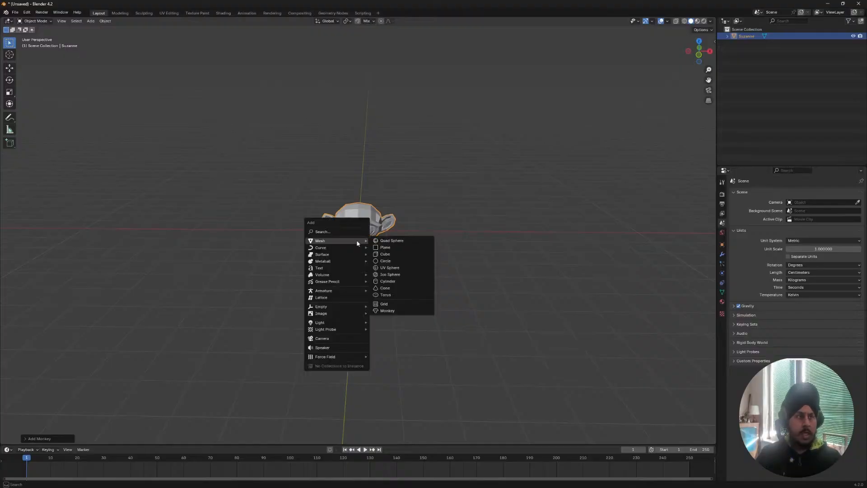
{"action": "left_click", "coordinate": [391, 275]}
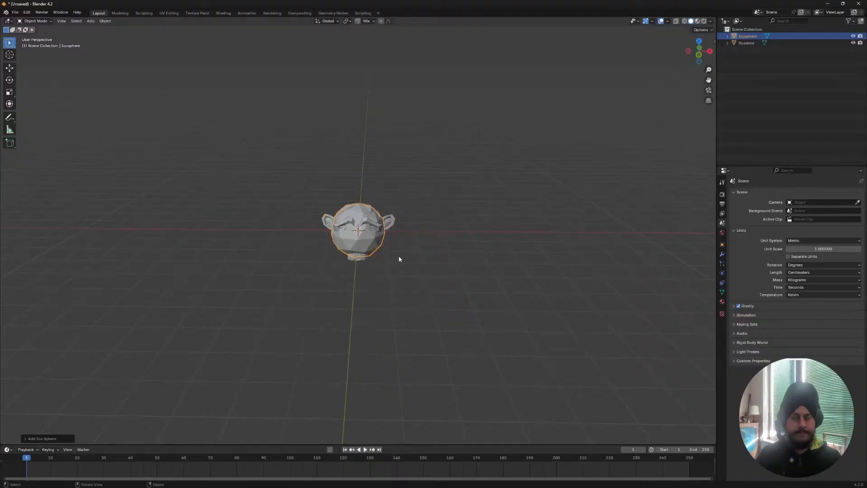
{"action": "key", "text": "s"}
{"action": "left_click", "coordinate": [452, 281]}
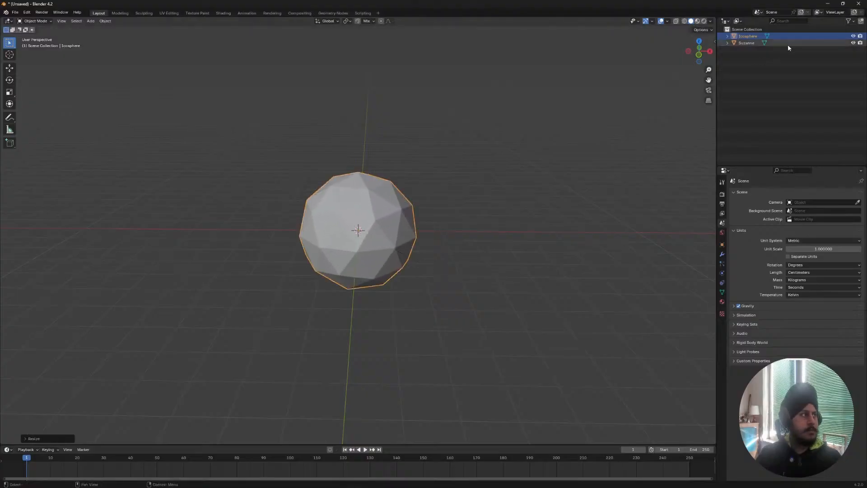
- Hide the ico sphere and add a Data Transfer modifier to the monkey
{"action": "left_click", "coordinate": [852, 36]}
{"action": "left_click", "coordinate": [747, 43]}
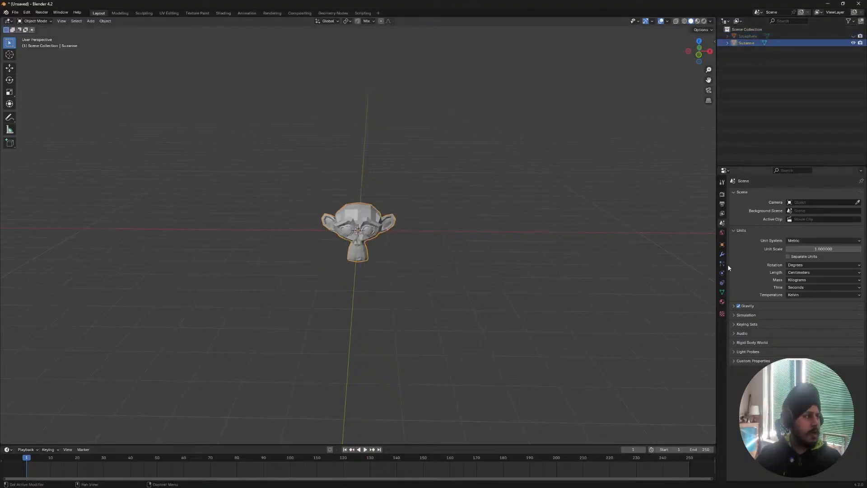
{"action": "left_click", "coordinate": [722, 253]}
{"action": "left_click", "coordinate": [772, 191]}
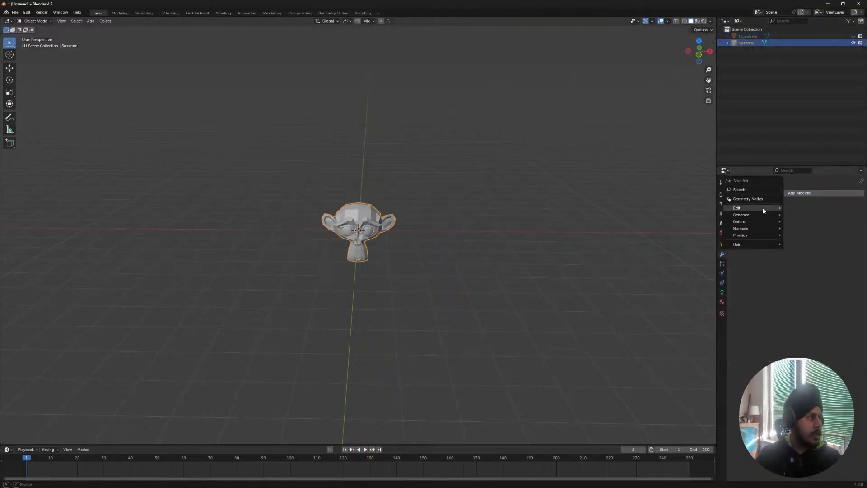
{"action": "mouse_move", "coordinate": [760, 209]}
{"action": "left_click", "coordinate": [807, 208]}
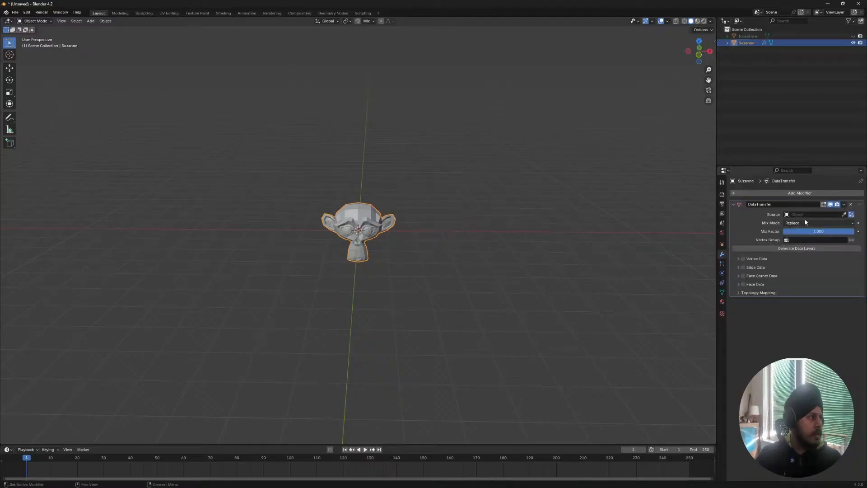
- Add a Normal Edit modifier to the monkey
{"action": "left_click", "coordinate": [754, 194]}
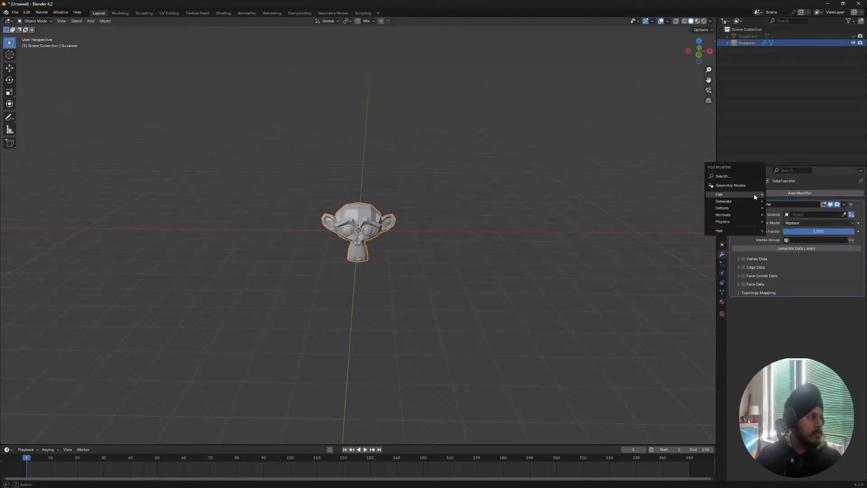
{"action": "mouse_move", "coordinate": [751, 201]}
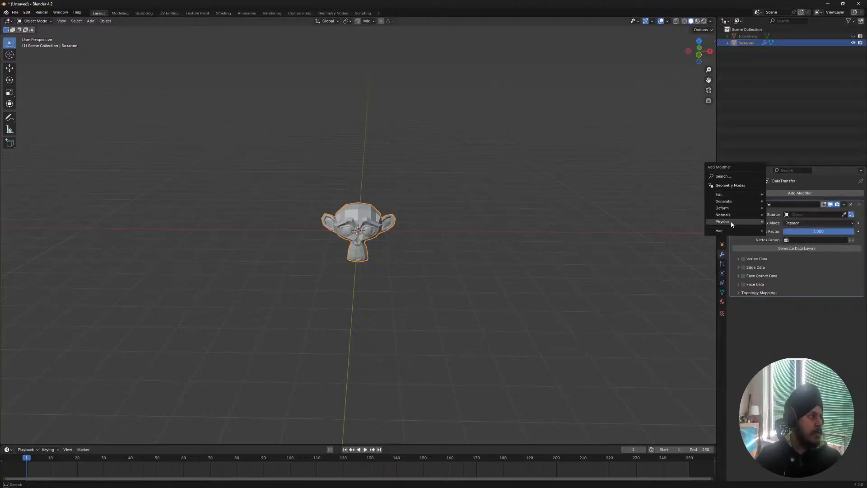
{"action": "mouse_move", "coordinate": [738, 218]}
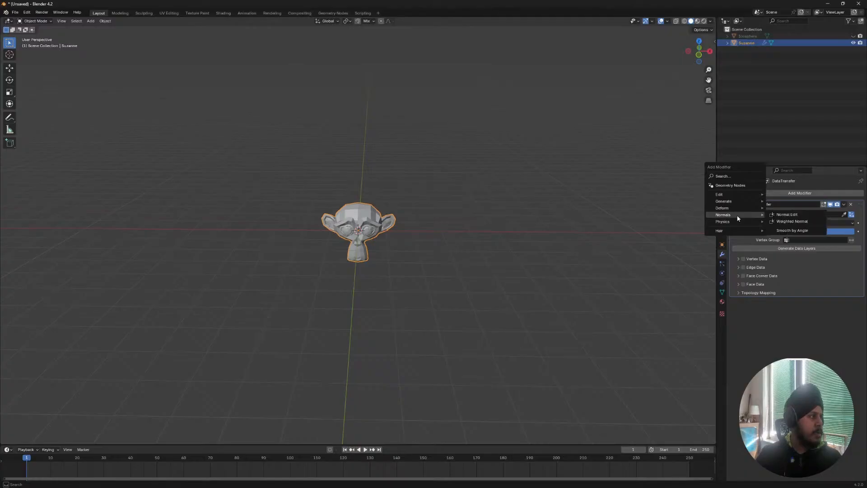
{"action": "left_click", "coordinate": [777, 216]}
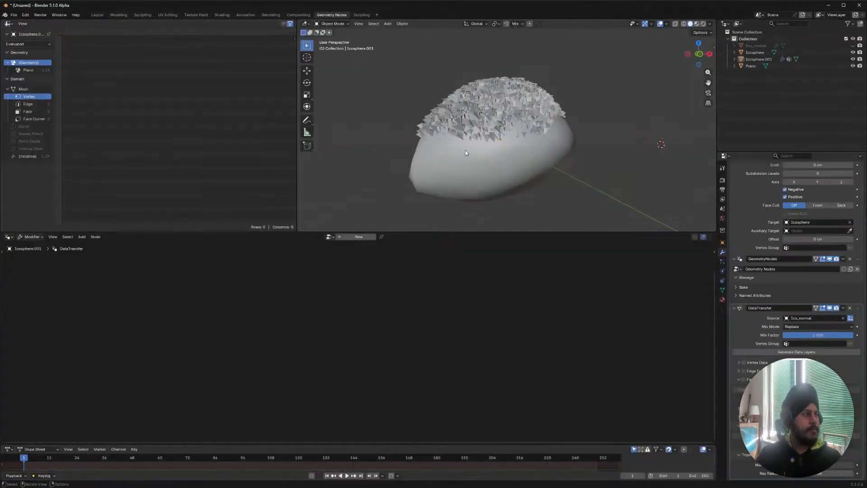
- Back in the Blender 5.1 moss scene, replace the moss cap's Data Transfer modifier with a Normal Edit modifier targeting Ico_normal
{"action": "left_click", "coordinate": [502, 117]}
{"action": "left_click", "coordinate": [849, 308]}
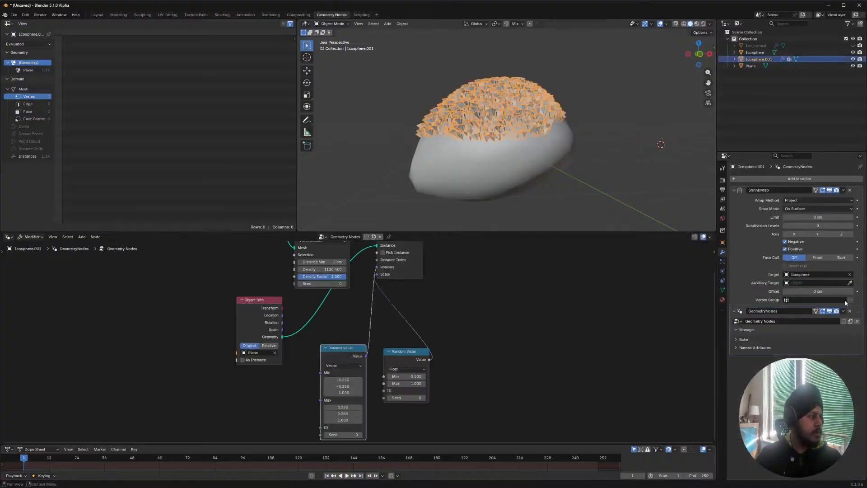
{"action": "left_click", "coordinate": [751, 178]}
{"action": "mouse_move", "coordinate": [750, 177]}
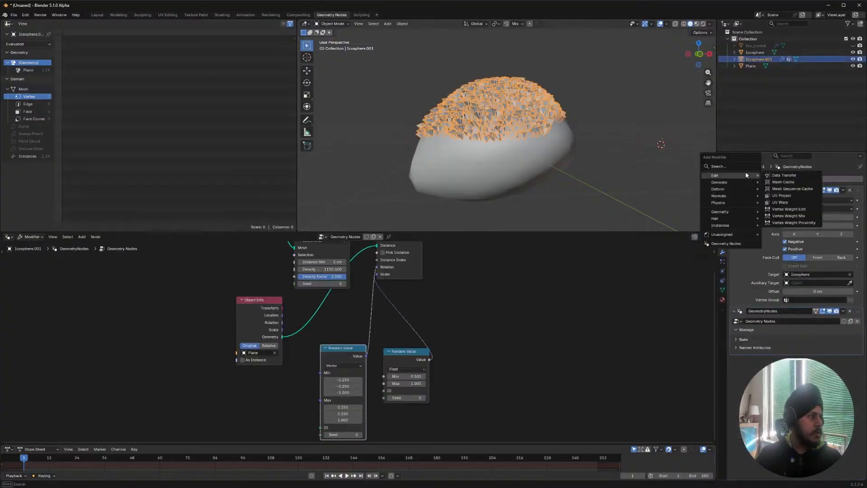
{"action": "mouse_move", "coordinate": [744, 196]}
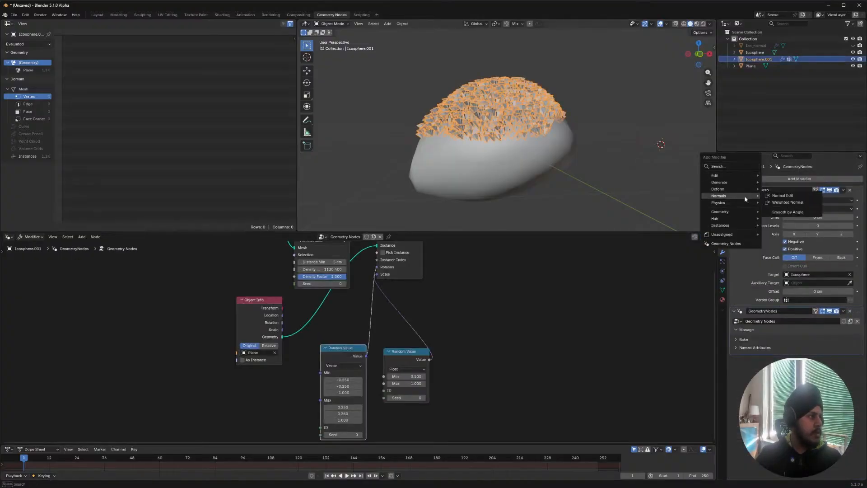
{"action": "left_click", "coordinate": [782, 195]}
{"action": "left_click", "coordinate": [849, 378]}
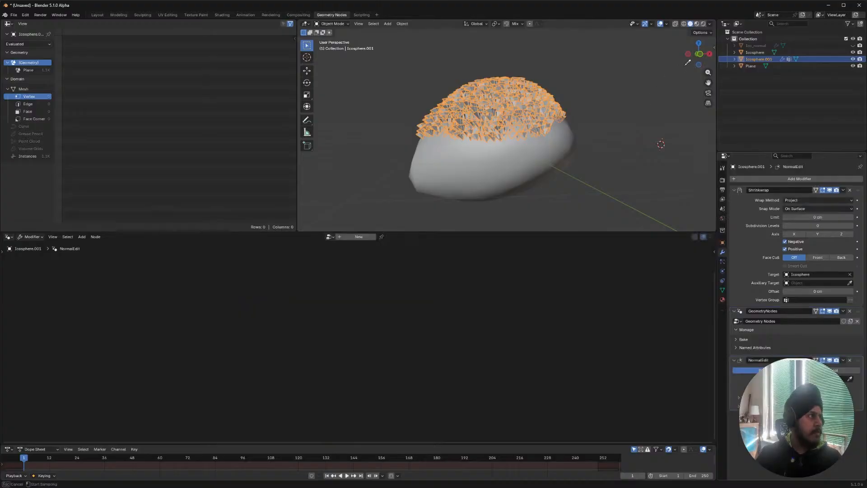
{"action": "left_click", "coordinate": [763, 47]}
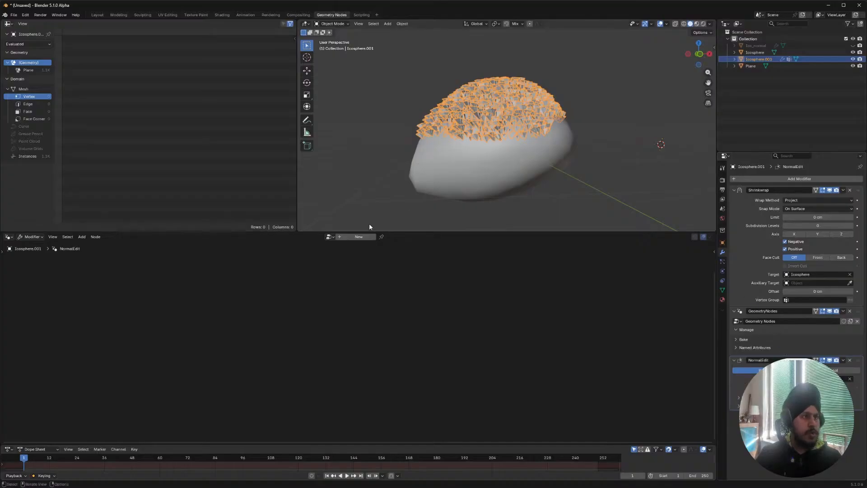
- Insert a Realize Instances node between Instance on Points and Group Output in the moss cap's Geometry Nodes tree
{"action": "left_click", "coordinate": [767, 339]}
{"action": "left_click", "coordinate": [784, 330]}
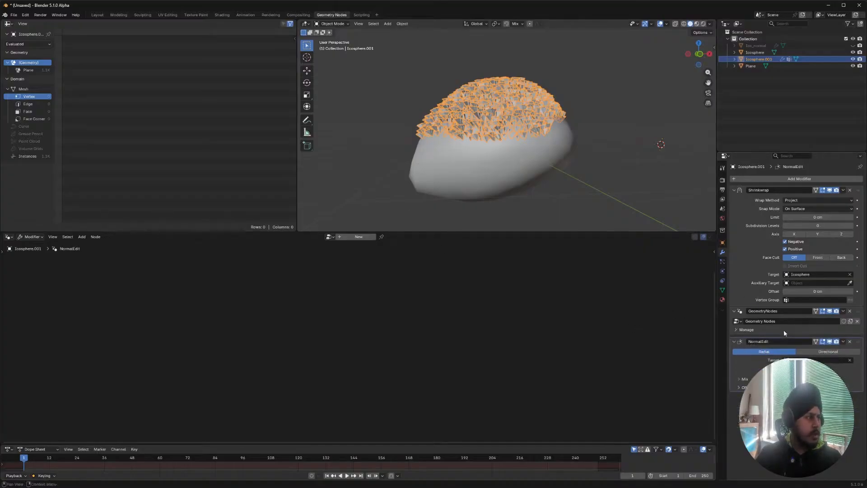
{"action": "middle_click_drag", "start_coordinate": [570, 325], "coordinate": [464, 454]}
{"action": "left_click_drag", "start_coordinate": [365, 360], "coordinate": [472, 360]}
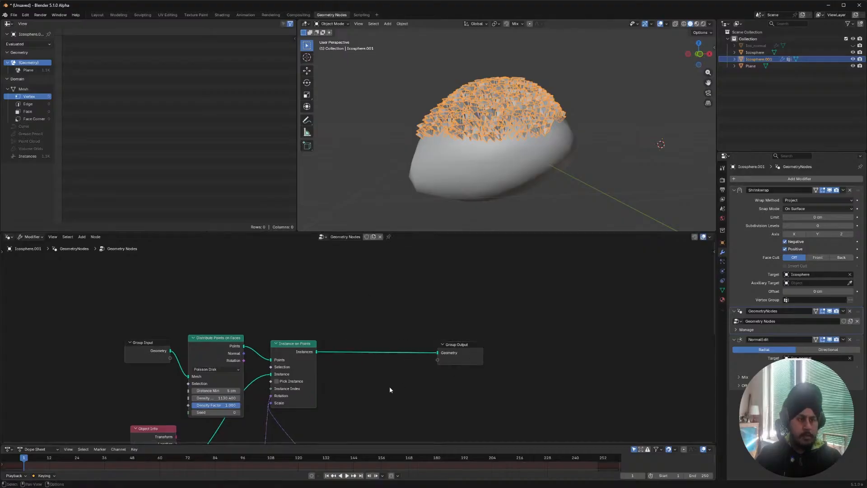
{"action": "key", "text": "shift+a"}
{"action": "type", "text": "rea"}
{"action": "key", "text": "Return"}
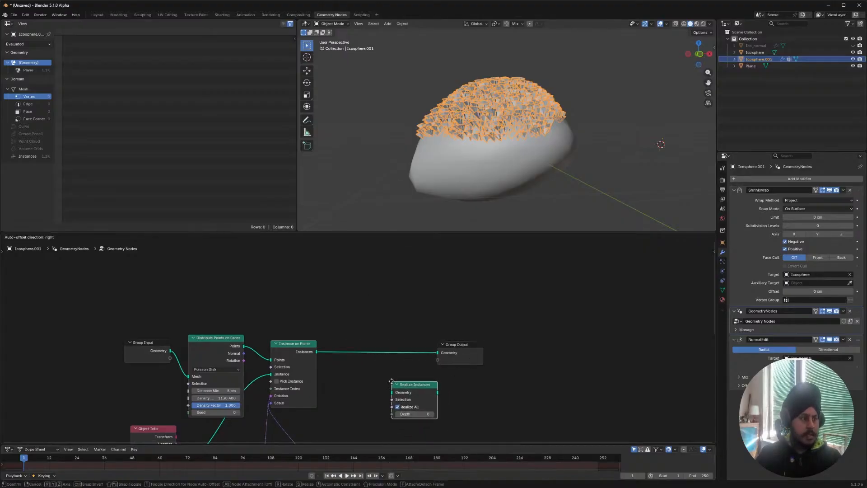
{"action": "left_click", "coordinate": [363, 342]}
- Deselect the moss cap and examine the leaves' edited normals from near and far in solid shading
{"action": "middle_click_drag", "start_coordinate": [561, 61], "coordinate": [448, 156]}
{"action": "left_click", "coordinate": [633, 82]}
{"action": "scroll", "coordinate": [481, 132], "scroll_direction": "up", "scroll_amount": 4}
{"action": "middle_click_drag", "start_coordinate": [480, 129], "coordinate": [460, 120], "text": "shift"}
{"action": "scroll", "coordinate": [609, 75], "scroll_direction": "down", "scroll_amount": 5}
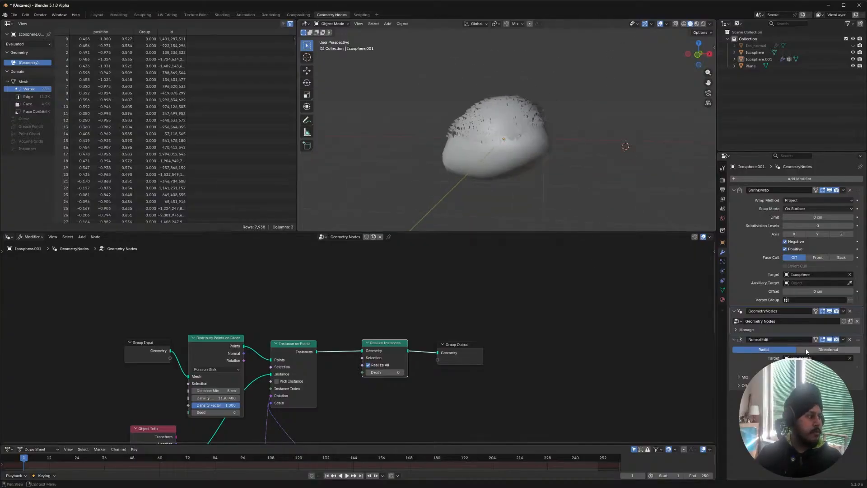
{"action": "left_click", "coordinate": [829, 342]}
{"action": "scroll", "coordinate": [556, 161], "scroll_direction": "up", "scroll_amount": 6}
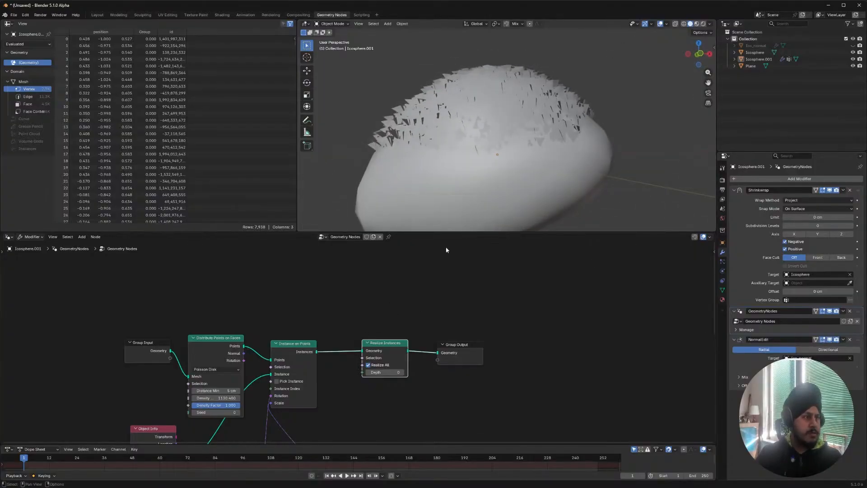
- Switch the viewport to Material Preview and compare the moss shading with the Normal Edit modifier turned off and on
{"action": "key", "text": "z"}
{"action": "middle_click_drag", "start_coordinate": [495, 174], "coordinate": [707, 84]}
{"action": "middle_click_drag", "start_coordinate": [653, 95], "coordinate": [723, 181]}
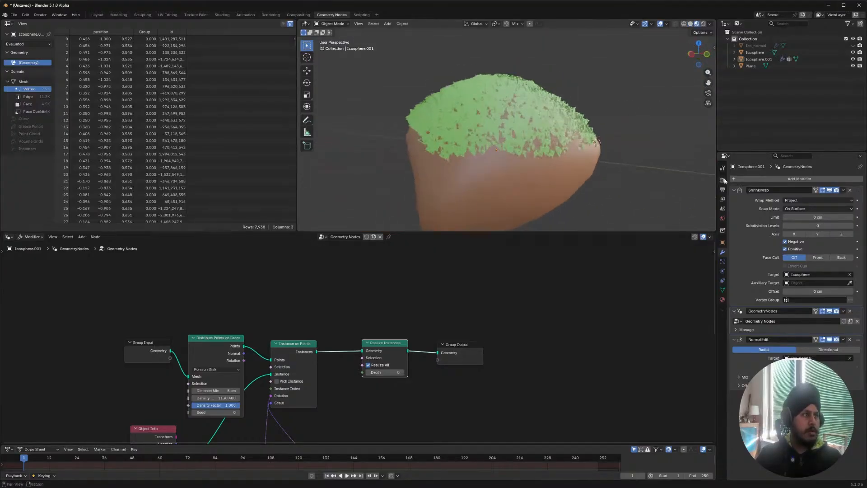
{"action": "left_click", "coordinate": [829, 339]}
{"action": "left_click", "coordinate": [829, 339]}
{"action": "left_click", "coordinate": [829, 339]}
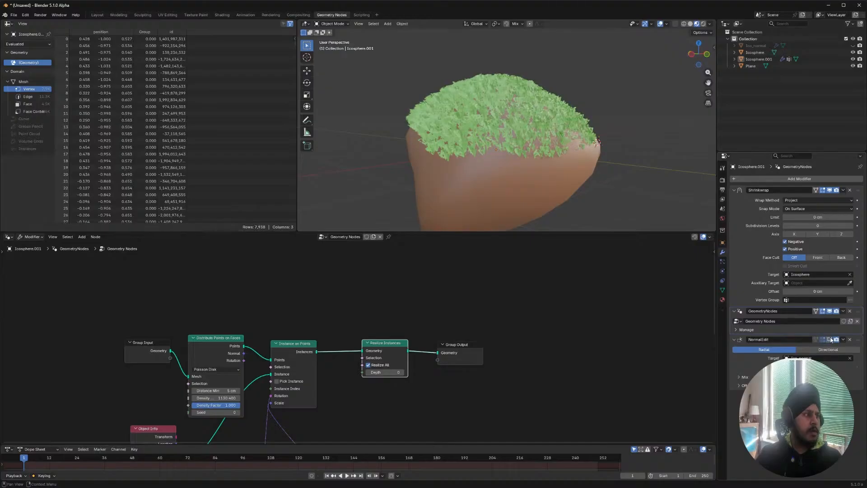
{"action": "left_click", "coordinate": [830, 339]}
{"action": "middle_click_drag", "start_coordinate": [571, 189], "coordinate": [564, 214]}
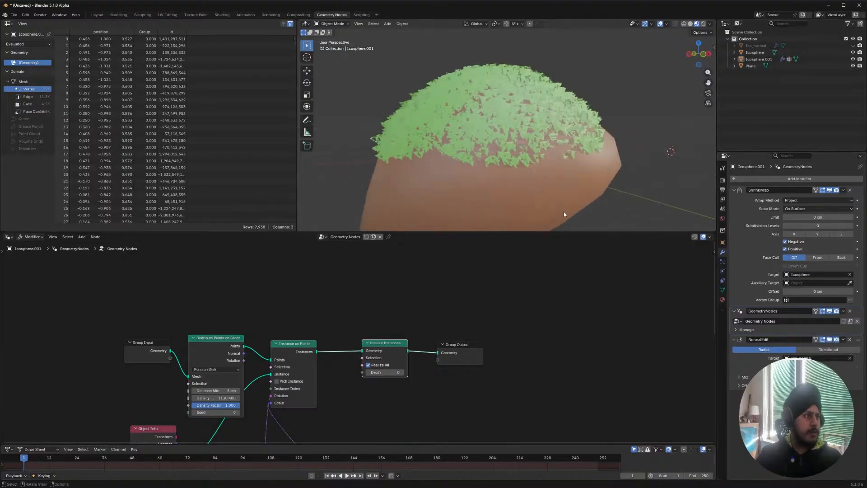
- Adjust the Mix Factor in the Normal Edit modifier's Mix settings and check the leaf shading from several sides
{"action": "left_click", "coordinate": [739, 379]}
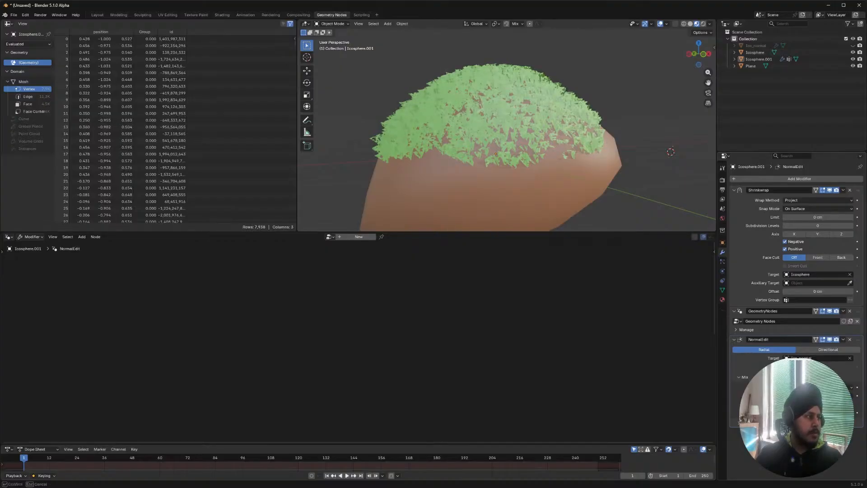
{"action": "mouse_move", "coordinate": [523, 88]}
{"action": "middle_mouse_down"}
{"action": "mouse_move", "coordinate": [507, 147]}
{"action": "mouse_move", "coordinate": [538, 140]}
{"action": "mouse_move", "coordinate": [557, 99]}
{"action": "mouse_move", "coordinate": [453, 96]}
{"action": "mouse_move", "coordinate": [532, 102]}
{"action": "middle_mouse_up"}
{"action": "mouse_move", "coordinate": [817, 396]}
{"action": "left_mouse_down"}
{"action": "mouse_move", "coordinate": [839, 396]}
{"action": "mouse_move", "coordinate": [804, 395]}
{"action": "mouse_move", "coordinate": [849, 395]}
{"action": "left_mouse_up"}
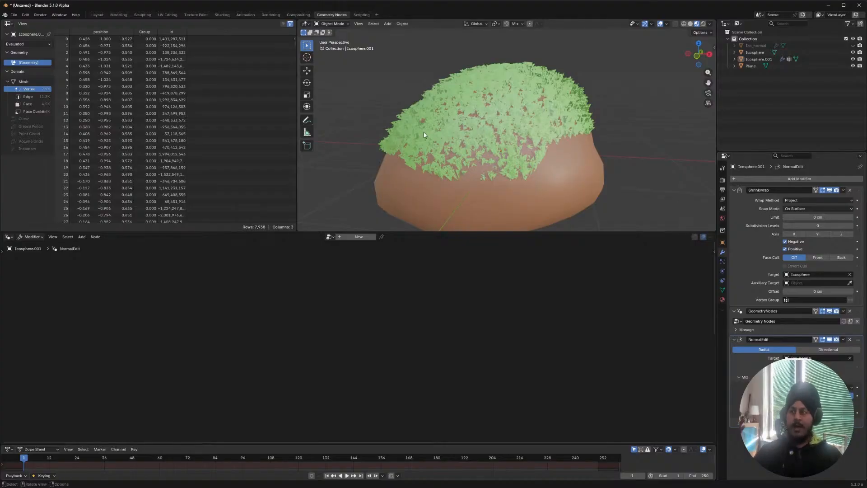
{"action": "middle_click_drag", "start_coordinate": [376, 107], "coordinate": [534, 128]}
{"action": "left_click", "coordinate": [554, 87]}
{"action": "middle_click_drag", "start_coordinate": [529, 95], "coordinate": [475, 51]}
{"action": "left_click", "coordinate": [339, 116]}
- In the moss cap's Geometry Nodes tree, set the Max of the Float Random Value node driving leaf scale to 1.5
{"action": "left_click", "coordinate": [494, 148]}
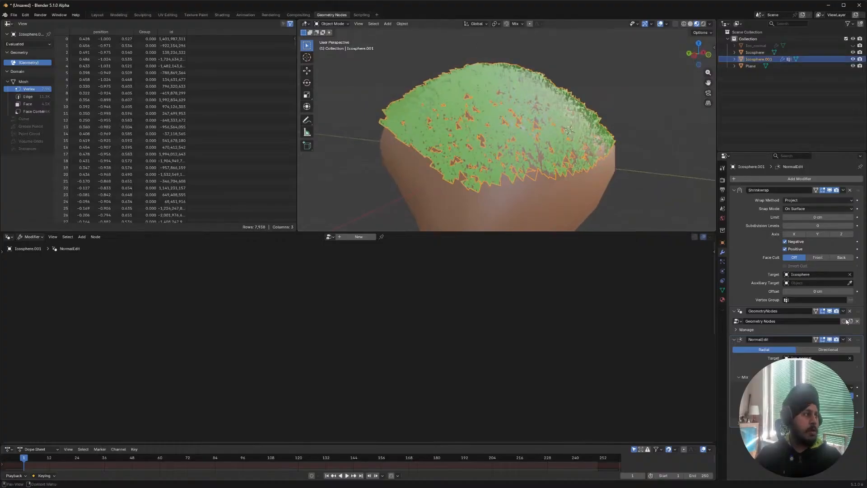
{"action": "left_click", "coordinate": [739, 312]}
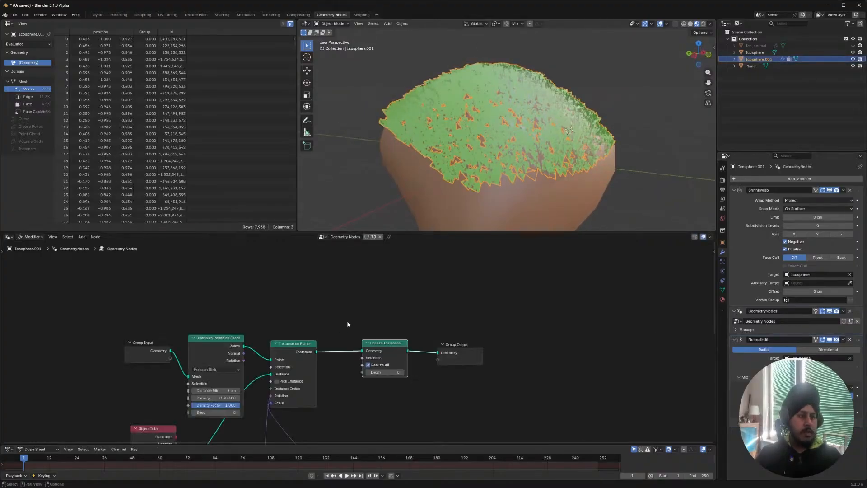
{"action": "middle_click_drag", "start_coordinate": [321, 354], "coordinate": [390, 300]}
{"action": "middle_click_drag", "start_coordinate": [267, 397], "coordinate": [269, 362]}
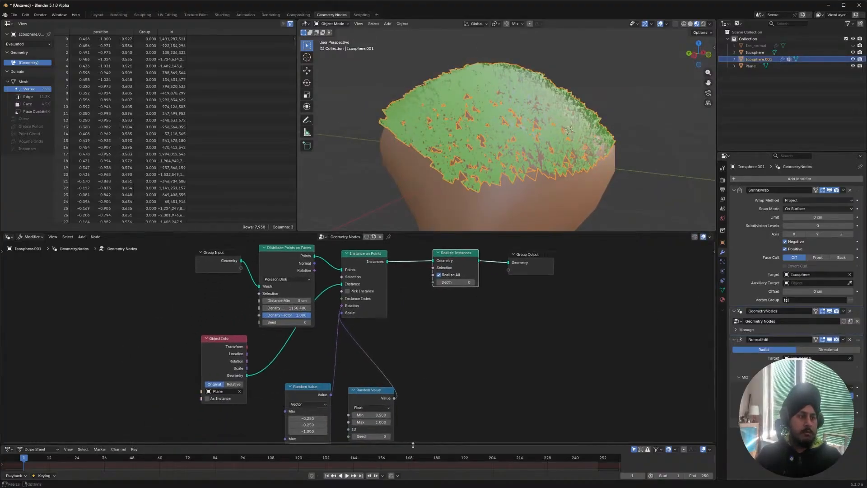
{"action": "left_click_drag", "start_coordinate": [378, 422], "coordinate": [404, 421]}
{"action": "left_click", "coordinate": [379, 422]}
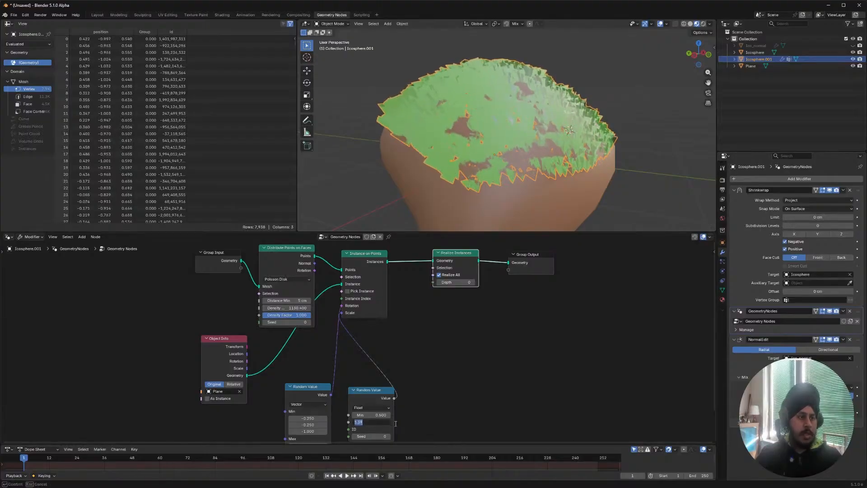
{"action": "type", "text": "1"}
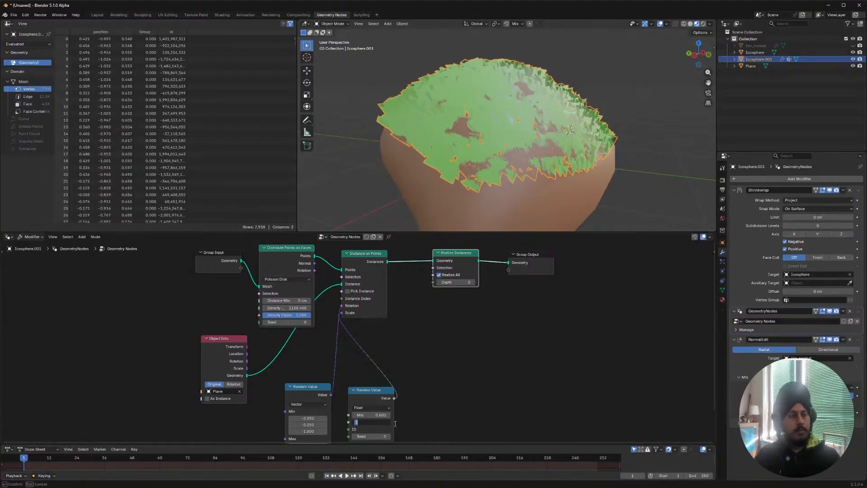
{"action": "type", "text": ".5"}
{"action": "key", "text": "Return"}
- Bevel the mesh of the source leaf Plane by about 5 cm with two segments to round its pointed corners
{"action": "middle_click_drag", "start_coordinate": [487, 190], "coordinate": [519, 142]}
{"action": "left_click", "coordinate": [752, 66]}
{"action": "key", "text": "KP_Decimal"}
{"action": "middle_click_drag", "start_coordinate": [465, 201], "coordinate": [410, 132]}
{"action": "key", "text": "Tab"}
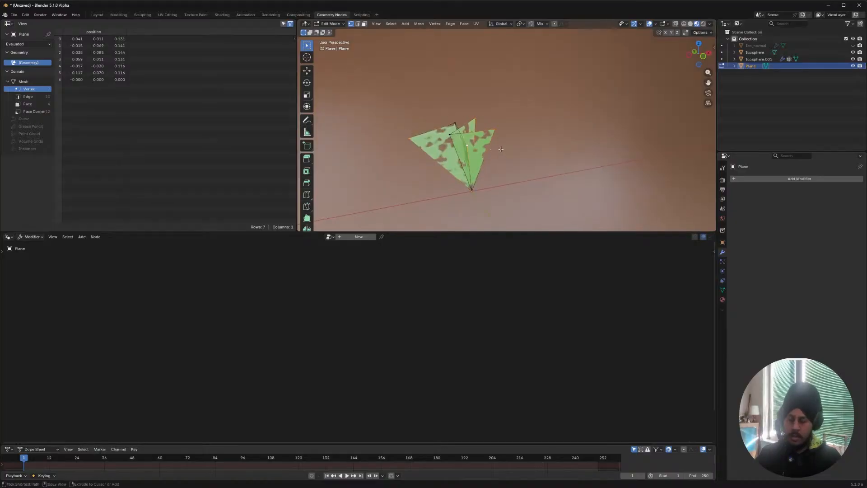
{"action": "key", "text": "ctrl+b"}
{"action": "scroll", "coordinate": [517, 156], "scroll_direction": "up", "scroll_amount": 1}
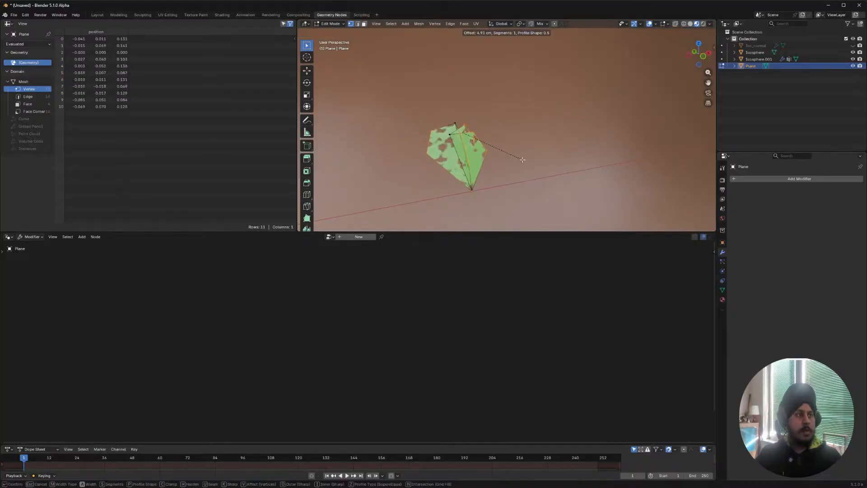
{"action": "left_click", "coordinate": [521, 160]}
{"action": "key", "text": "Tab"}
{"action": "scroll", "coordinate": [500, 138], "scroll_direction": "down", "scroll_amount": 9}
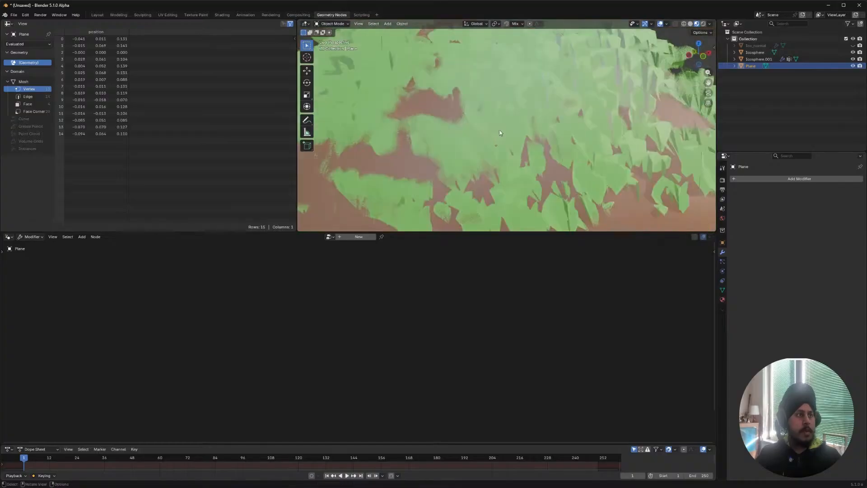
- Select the moss cap on the rock and bring its Geometry Nodes tree back into the node editor
{"action": "middle_click_drag", "start_coordinate": [500, 136], "coordinate": [511, 107]}
{"action": "left_click", "coordinate": [512, 107]}
{"action": "middle_click_drag", "start_coordinate": [494, 270], "coordinate": [460, 301]}
{"action": "middle_click_drag", "start_coordinate": [203, 355], "coordinate": [213, 383]}
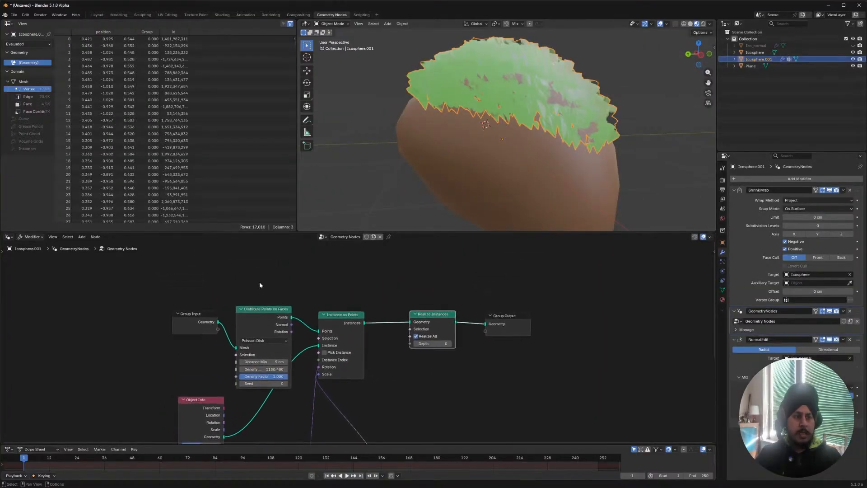
{"action": "right_click", "coordinate": [273, 252]}
{"action": "key", "text": "F3"}
{"action": "type", "text": "in"}
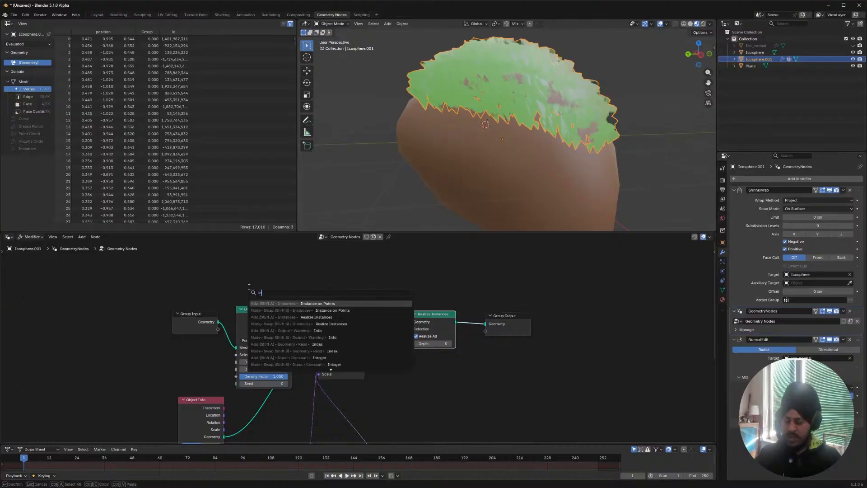
{"action": "type", "text": "g"}
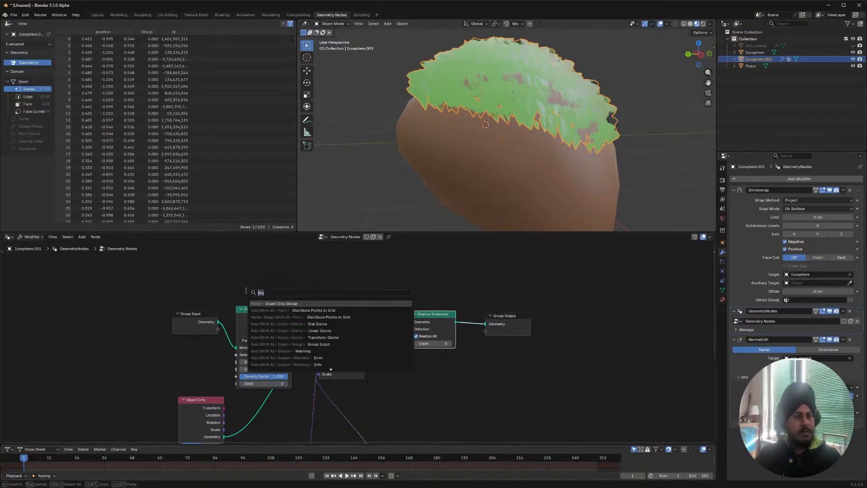
{"action": "key", "text": "BackSpace"}
{"action": "type", "text": "fo"}
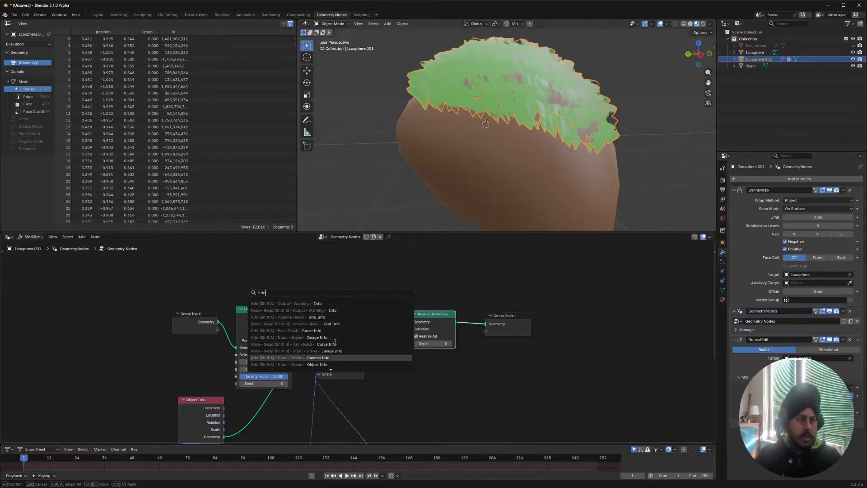
{"action": "scroll", "coordinate": [330, 364], "scroll_direction": "down", "scroll_amount": 2}
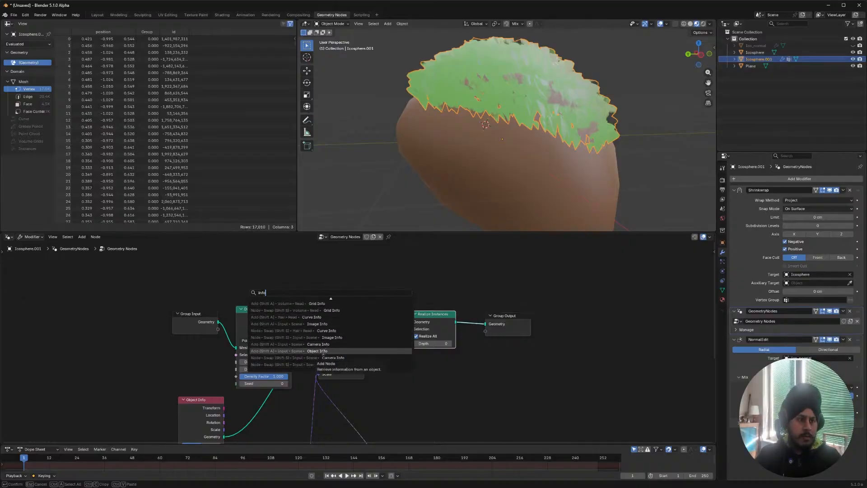
{"action": "key", "text": "Escape"}
- Try driving the Instance on Points rotation from the Object Info node's Rotation output, and undo the connection
{"action": "middle_click_drag", "start_coordinate": [222, 428], "coordinate": [200, 380]}
{"action": "left_click_drag", "start_coordinate": [201, 374], "coordinate": [297, 318]}
{"action": "middle_click_drag", "start_coordinate": [599, 75], "coordinate": [587, 112]}
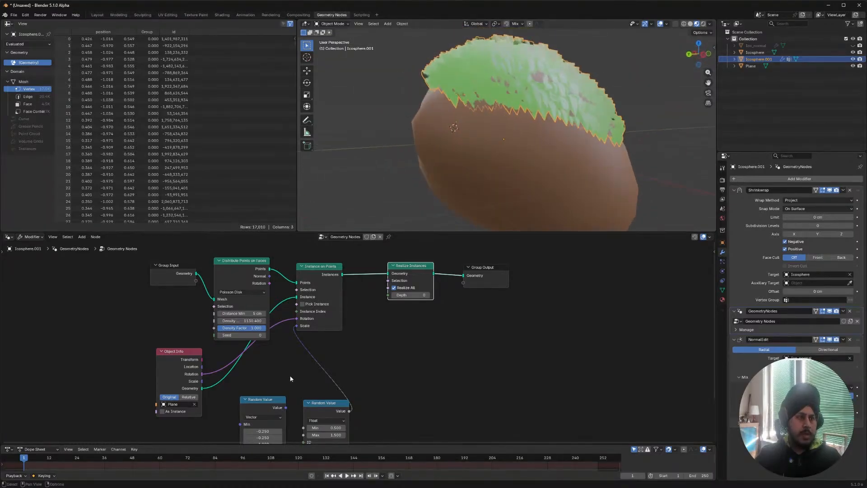
{"action": "key", "text": "ctrl+z"}
{"action": "right_click", "coordinate": [352, 360]}
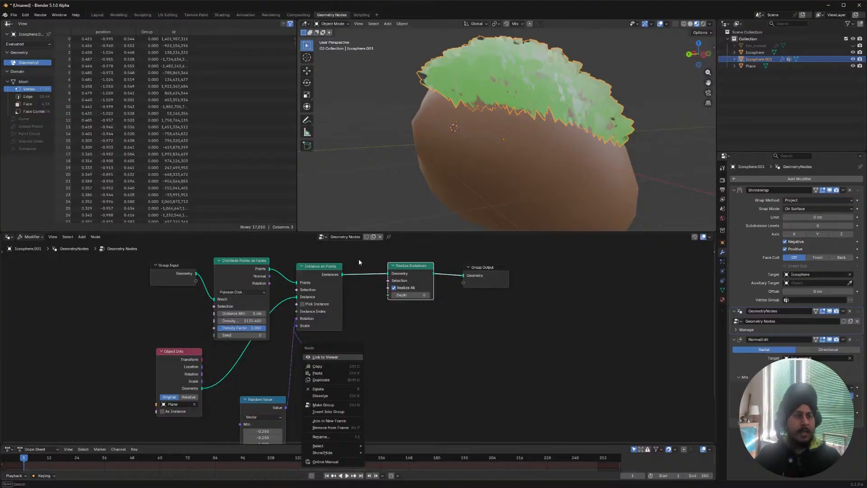
{"action": "middle_click_drag", "start_coordinate": [546, 89], "coordinate": [584, 92]}
- Add a Normal node and try its Normal and True Normal outputs as the Rotation input of Instance on Points
{"action": "right_click", "coordinate": [365, 364]}
{"action": "key", "text": "F3"}
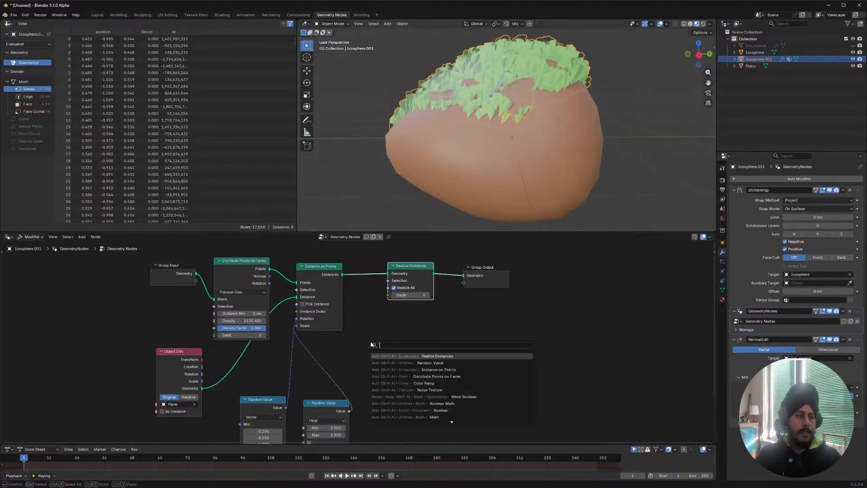
{"action": "type", "text": "norm"}
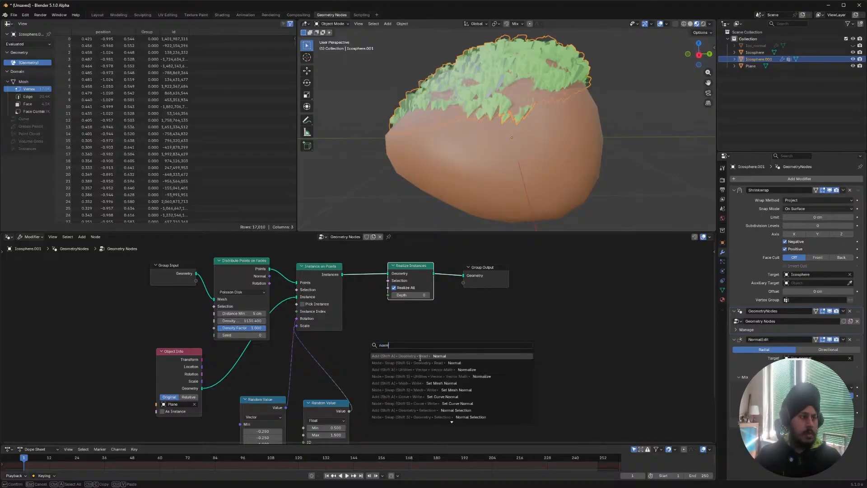
{"action": "left_click", "coordinate": [420, 356]}
{"action": "left_click", "coordinate": [366, 348]}
{"action": "left_click_drag", "start_coordinate": [412, 357], "coordinate": [296, 318]}
{"action": "middle_click_drag", "start_coordinate": [462, 185], "coordinate": [524, 113]}
{"action": "left_click_drag", "start_coordinate": [411, 364], "coordinate": [297, 318]}
- Delete the Normal node and reconnect the Vector Random Value node to the Rotation input of Instance on Points
{"action": "right_click", "coordinate": [443, 354]}
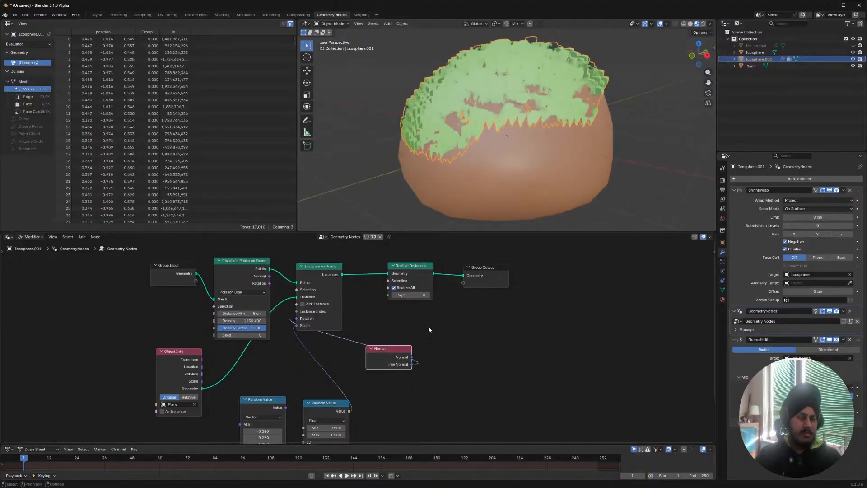
{"action": "key", "text": "x"}
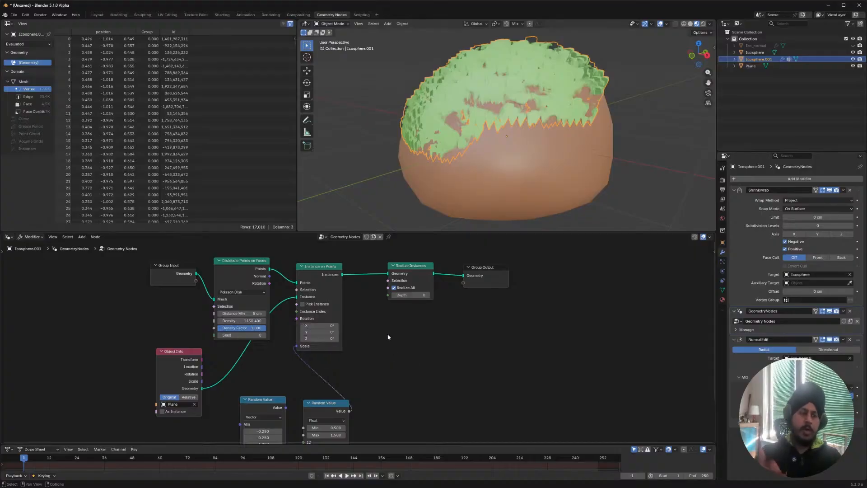
{"action": "left_click_drag", "start_coordinate": [286, 408], "coordinate": [296, 318]}
{"action": "middle_click_drag", "start_coordinate": [533, 135], "coordinate": [500, 129]}
{"action": "left_click", "coordinate": [618, 111]}
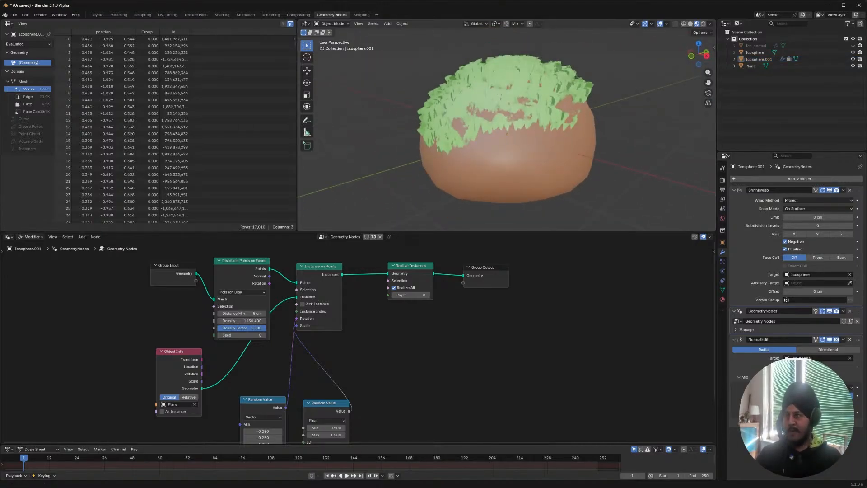
- Switch to Discord and view the Solarpunk Shrine thread with the mossy rock reference image
{"action": "left_click", "coordinate": [829, 5]}
{"action": "left_click", "coordinate": [829, 4]}
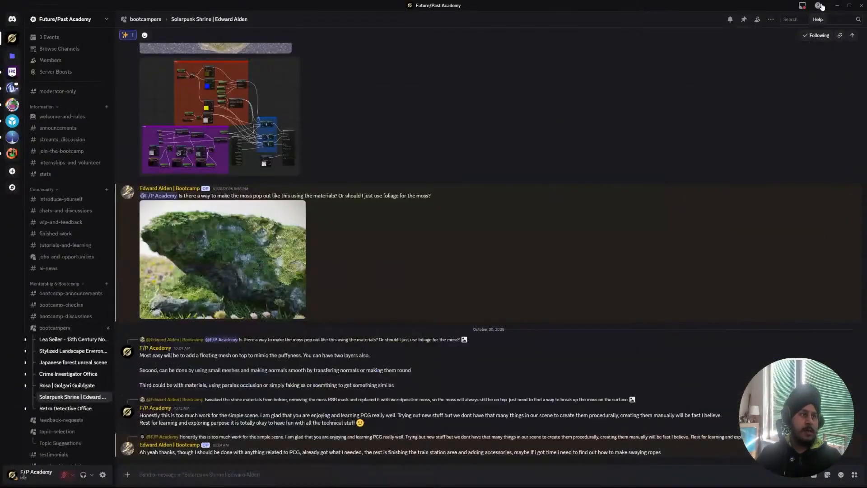